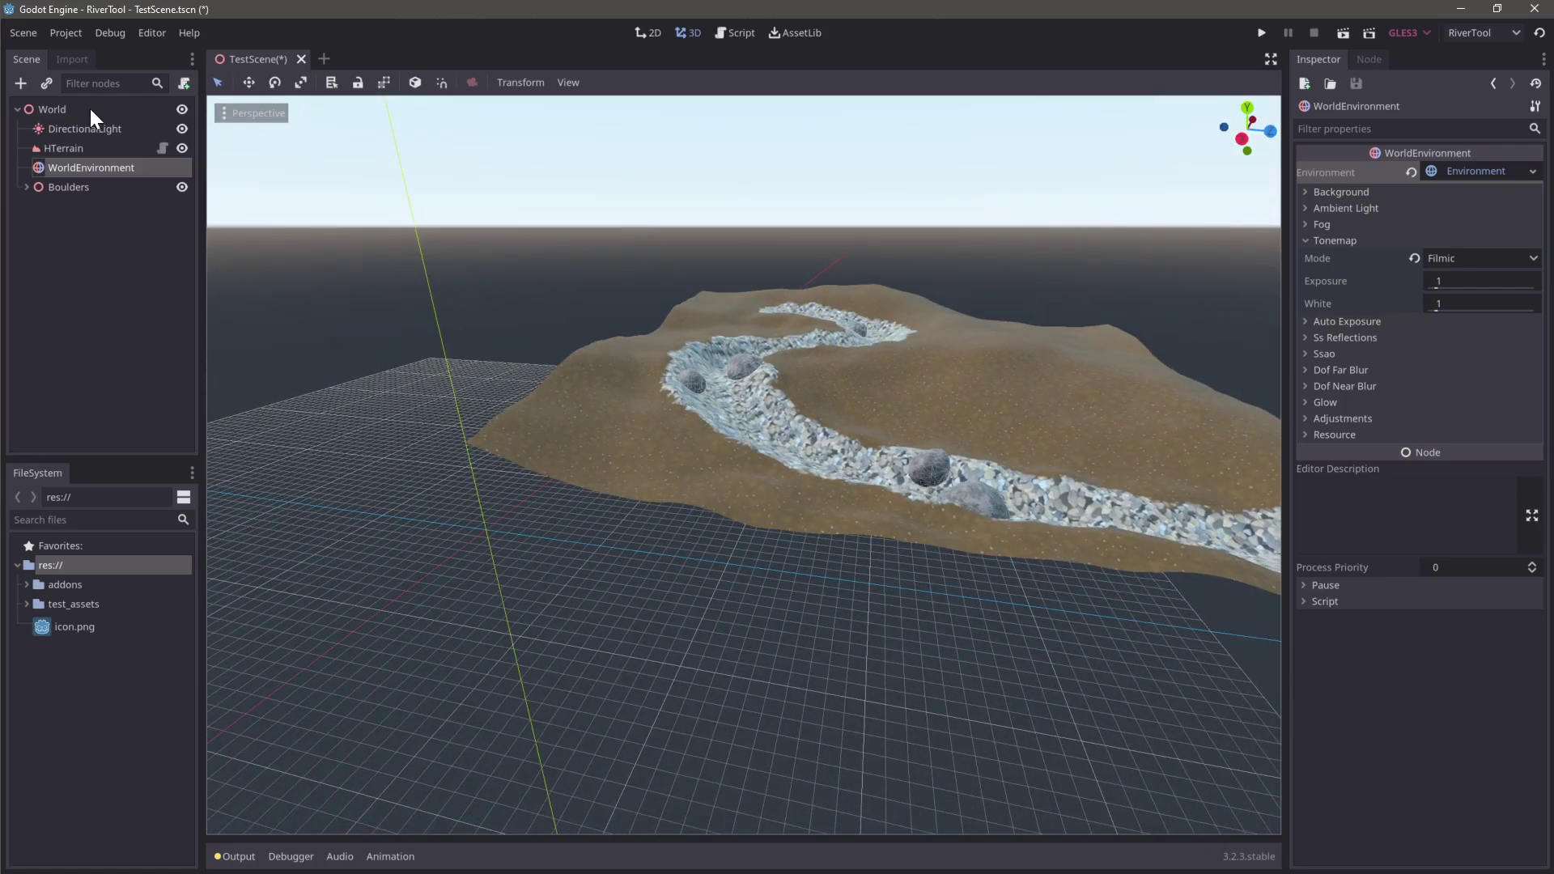
Add a River node as a child of the World node
{"action": "left_click", "coordinate": [51, 110]}
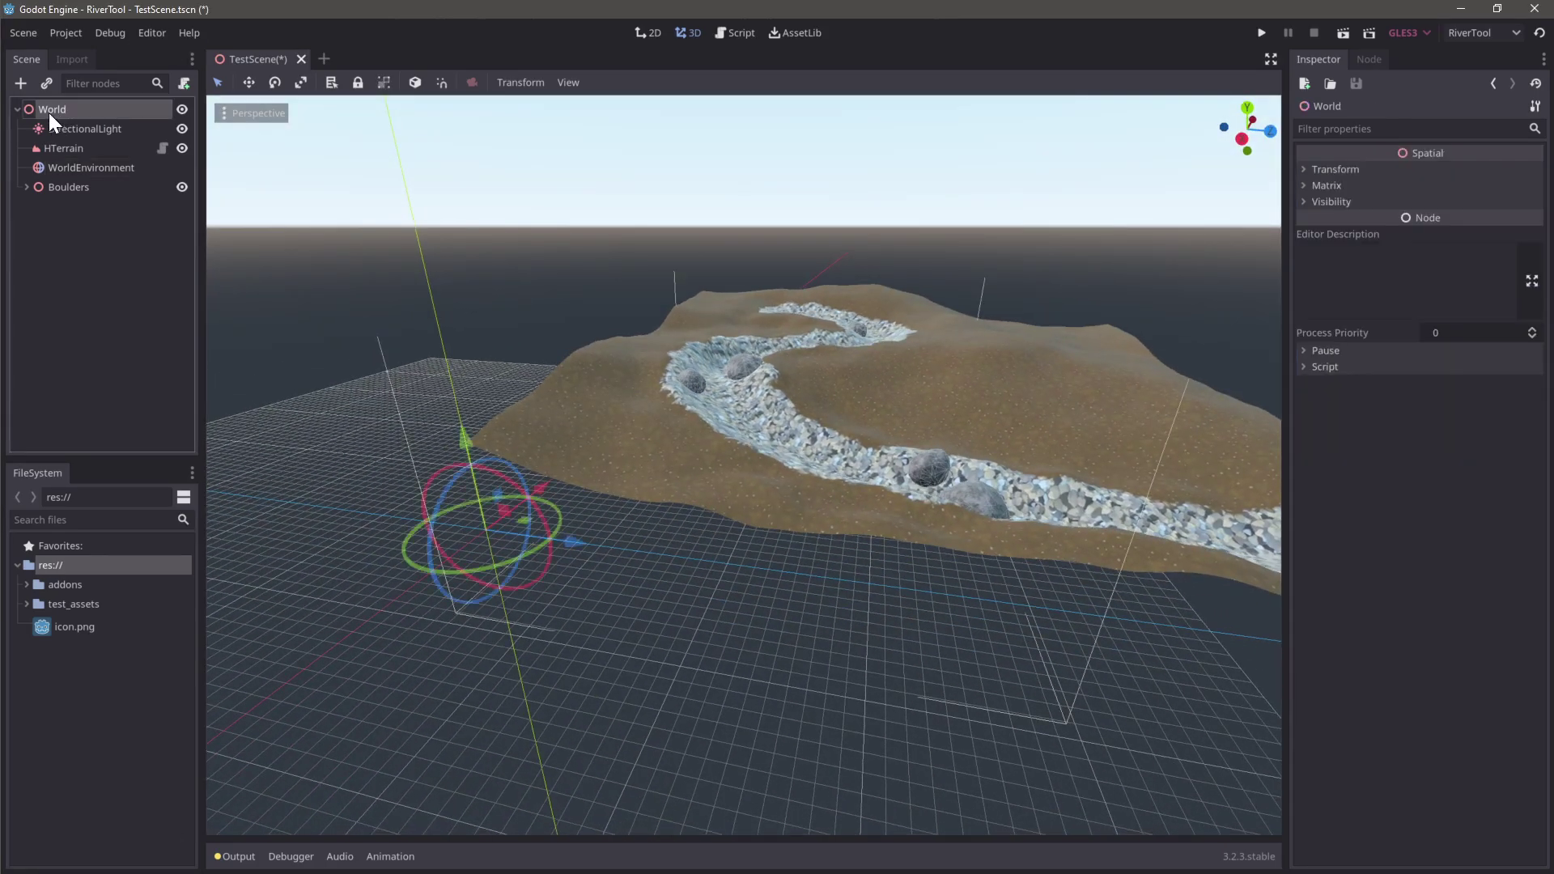
{"action": "left_click", "coordinate": [21, 83]}
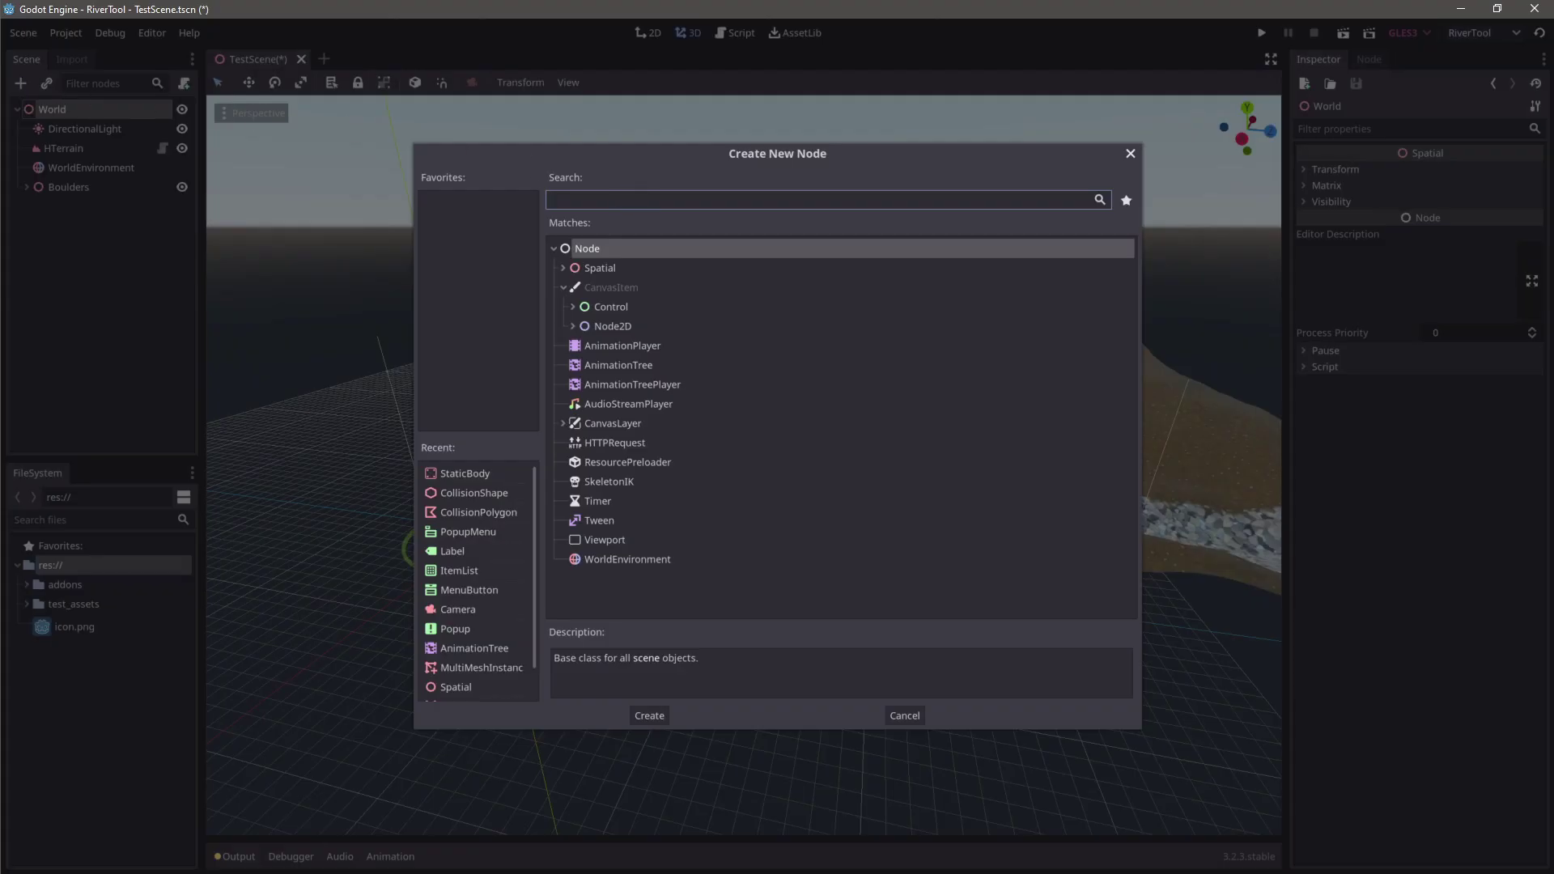
{"action": "type", "text": "river"}
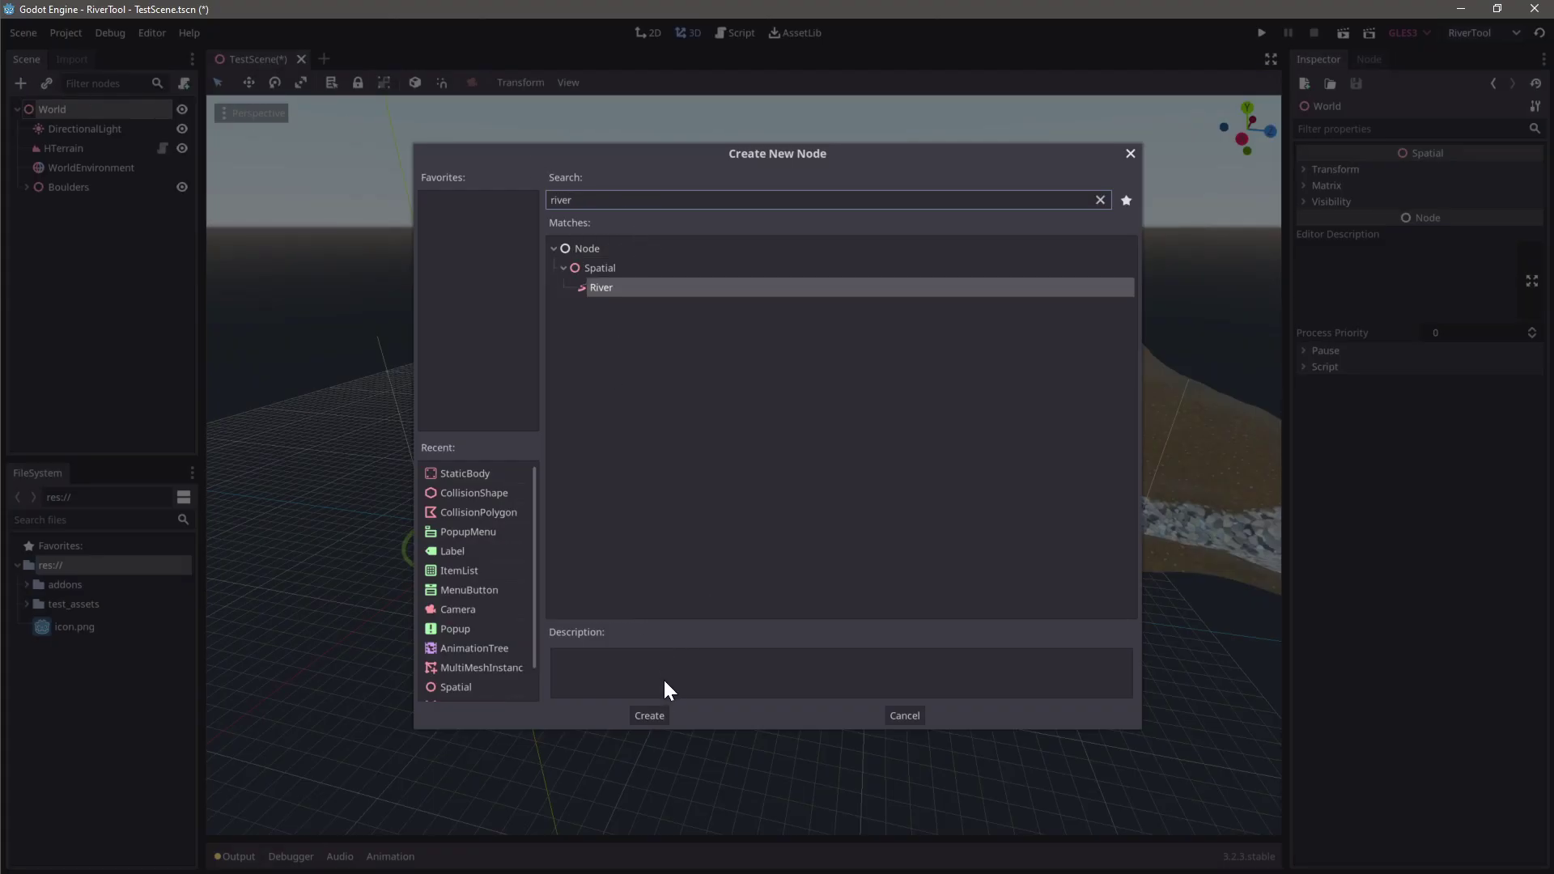
{"action": "left_click", "coordinate": [652, 716]}
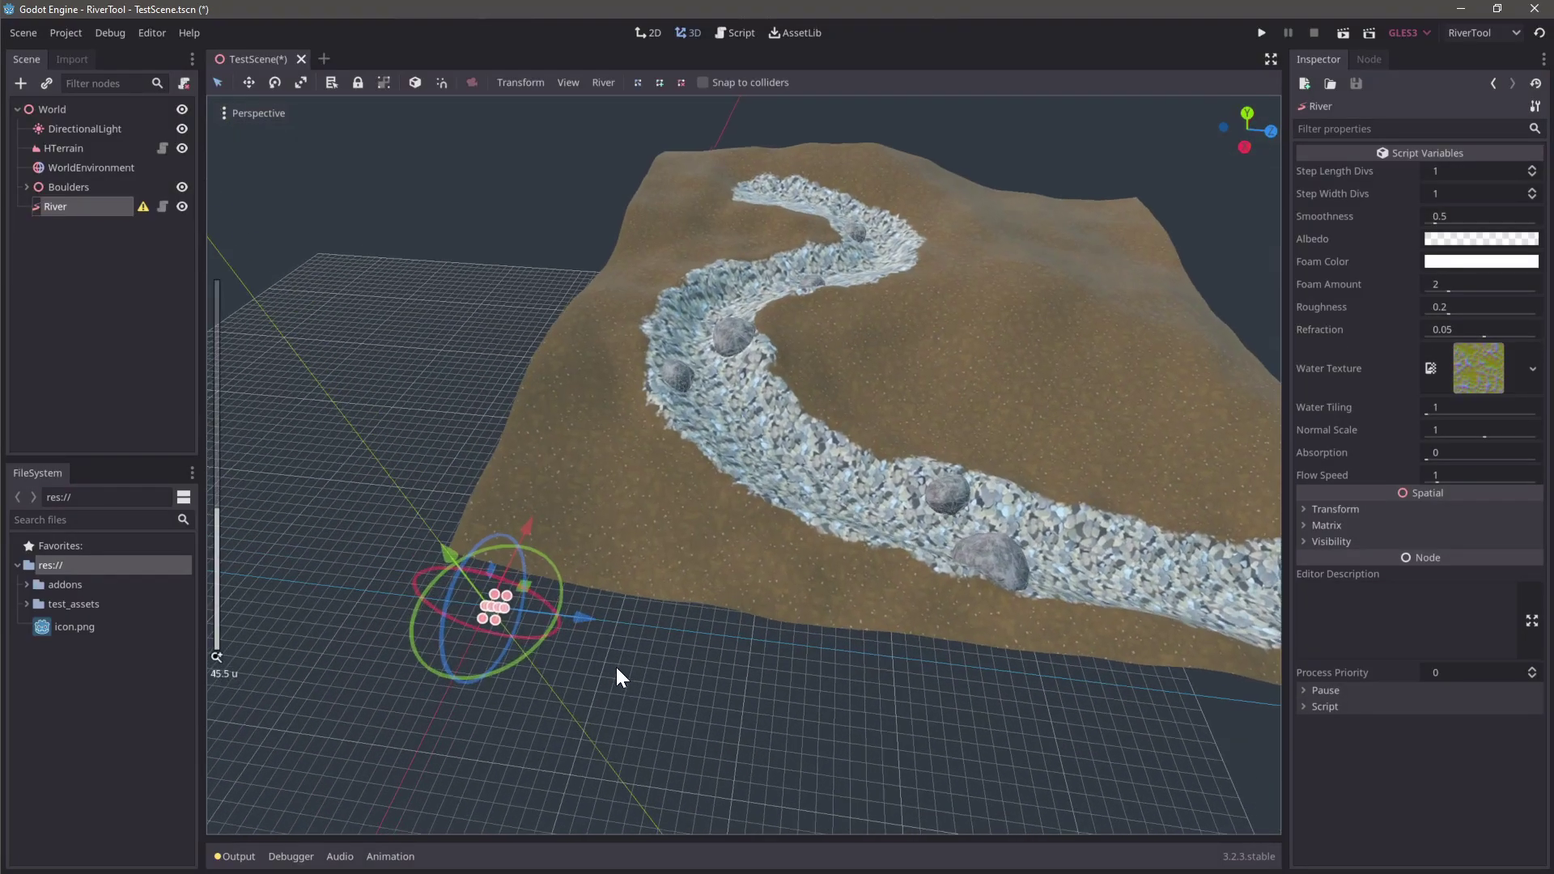
Raise the River node along its Y axis so it sits above the ground grid
{"action": "scroll", "coordinate": [618, 670], "scroll_direction": "up", "scroll_amount": 4}
{"action": "middle_click_drag", "start_coordinate": [642, 721], "coordinate": [646, 657], "text": "shift"}
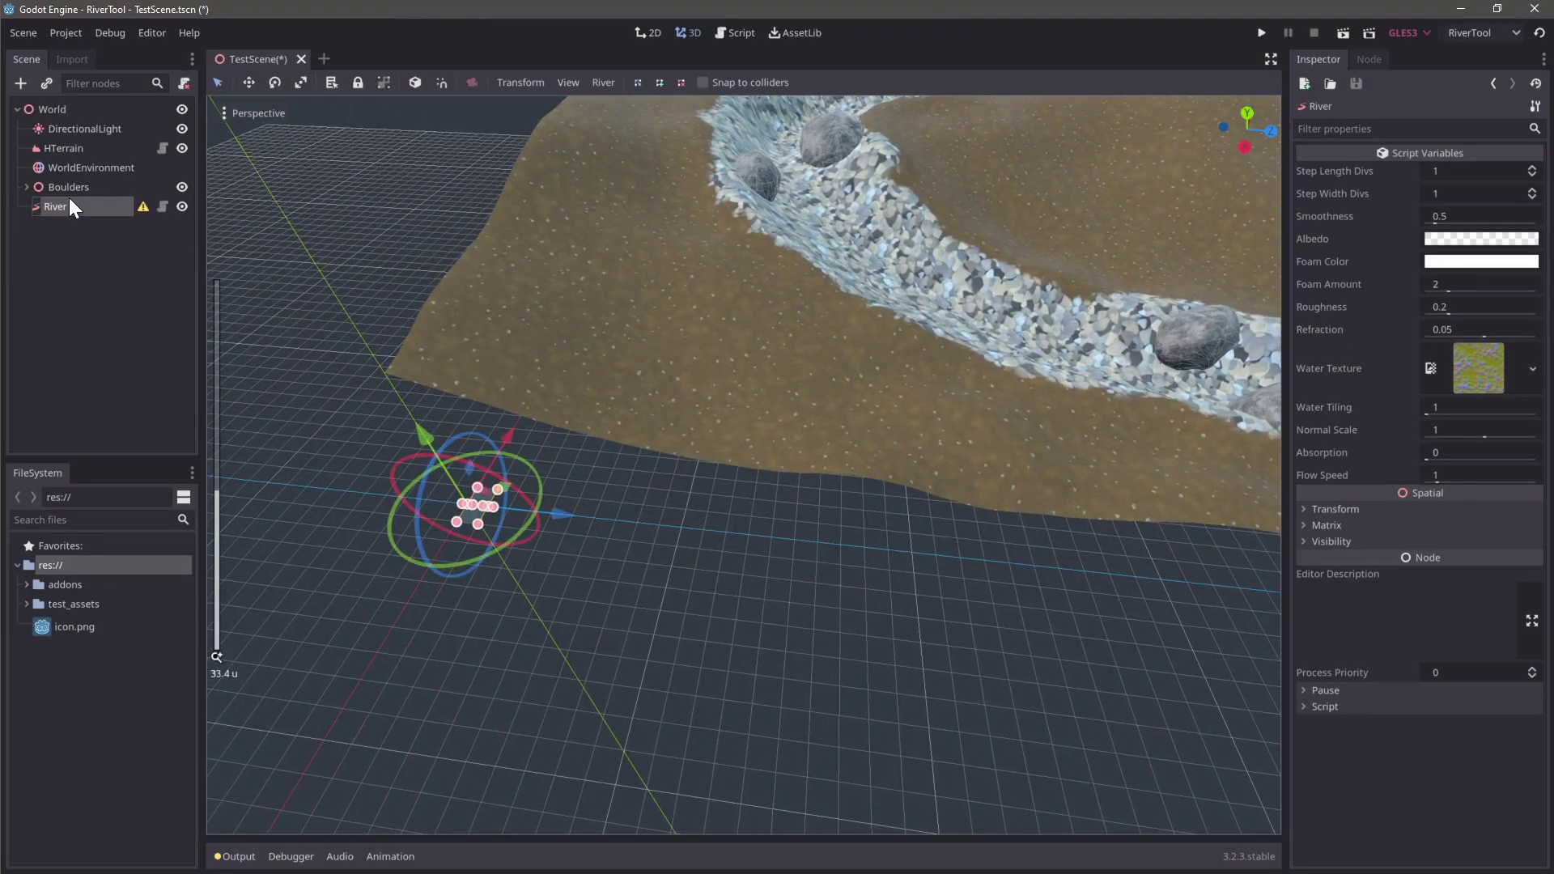
{"action": "middle_click_drag", "start_coordinate": [931, 369], "coordinate": [874, 403]}
{"action": "scroll", "coordinate": [880, 525], "scroll_direction": "down", "scroll_amount": 6}
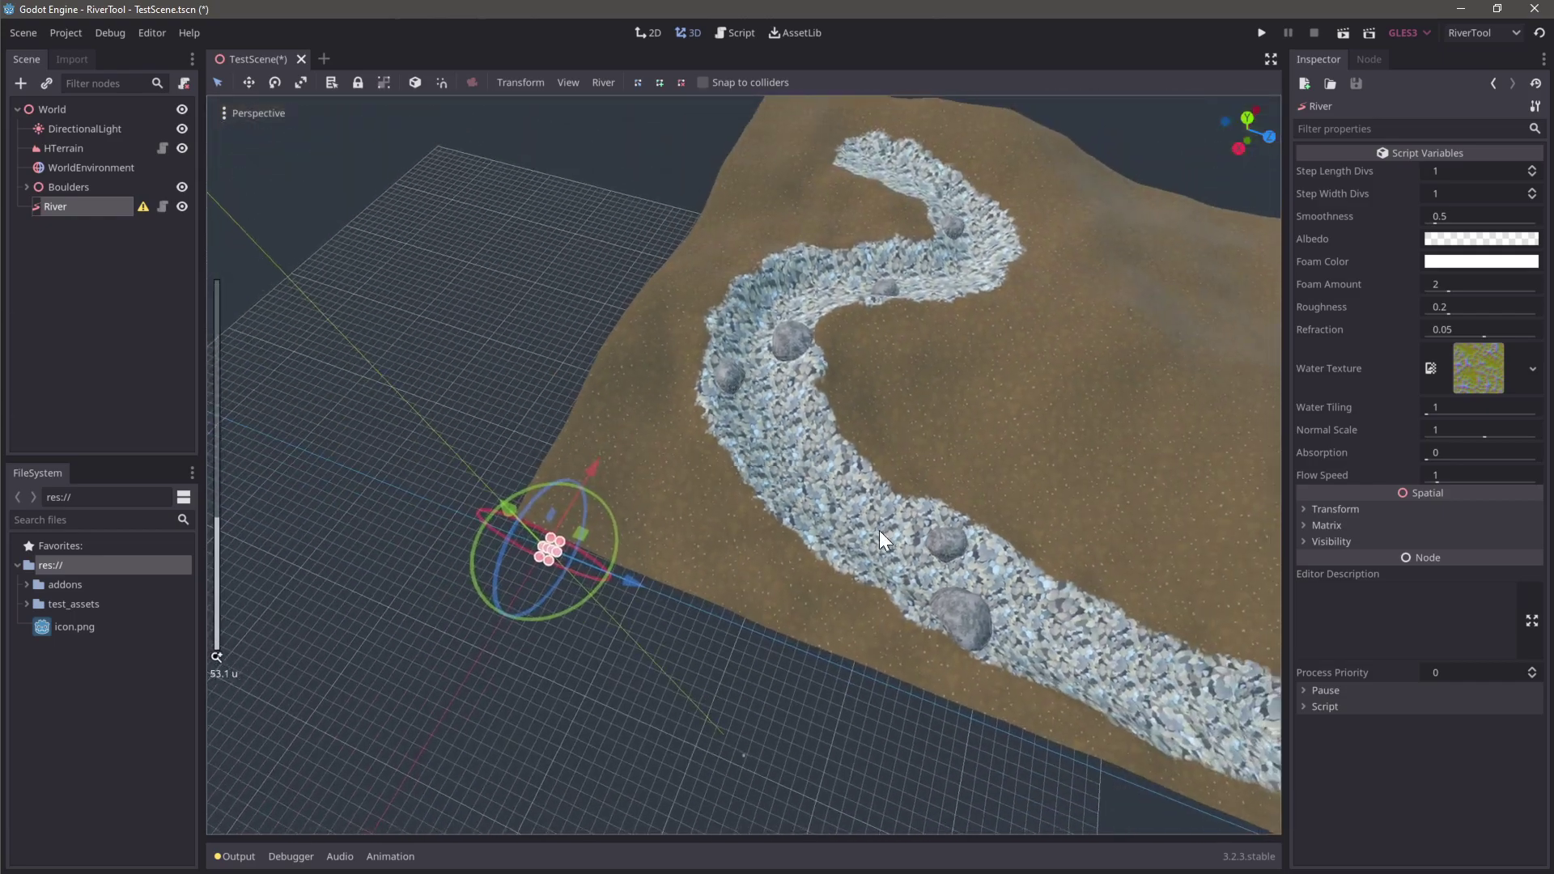
{"action": "middle_click_drag", "start_coordinate": [879, 532], "coordinate": [814, 502]}
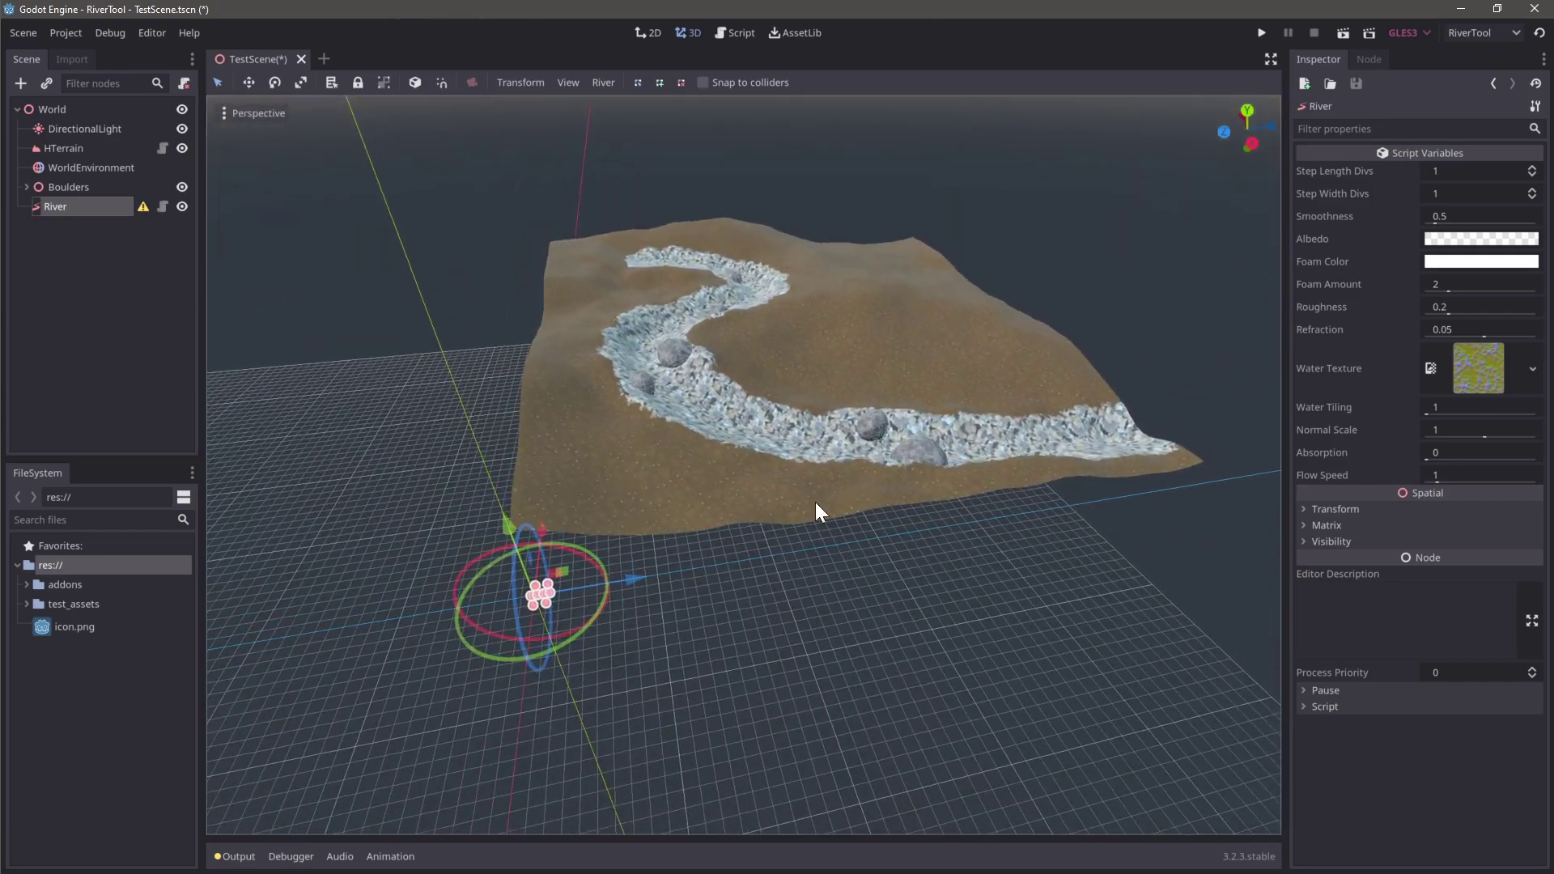
{"action": "left_click", "coordinate": [74, 187]}
{"action": "left_click", "coordinate": [74, 205]}
{"action": "middle_click_drag", "start_coordinate": [536, 604], "coordinate": [589, 525], "text": "shift"}
{"action": "left_click_drag", "start_coordinate": [576, 441], "coordinate": [569, 317]}
Reshape the end of the short river strip by moving its end point and curve handle
{"action": "middle_click_drag", "start_coordinate": [761, 292], "coordinate": [988, 317], "text": "shift"}
{"action": "scroll", "coordinate": [964, 323], "scroll_direction": "up", "scroll_amount": 3}
{"action": "middle_click_drag", "start_coordinate": [929, 426], "coordinate": [807, 463], "text": "shift"}
{"action": "scroll", "coordinate": [867, 455], "scroll_direction": "up", "scroll_amount": 15}
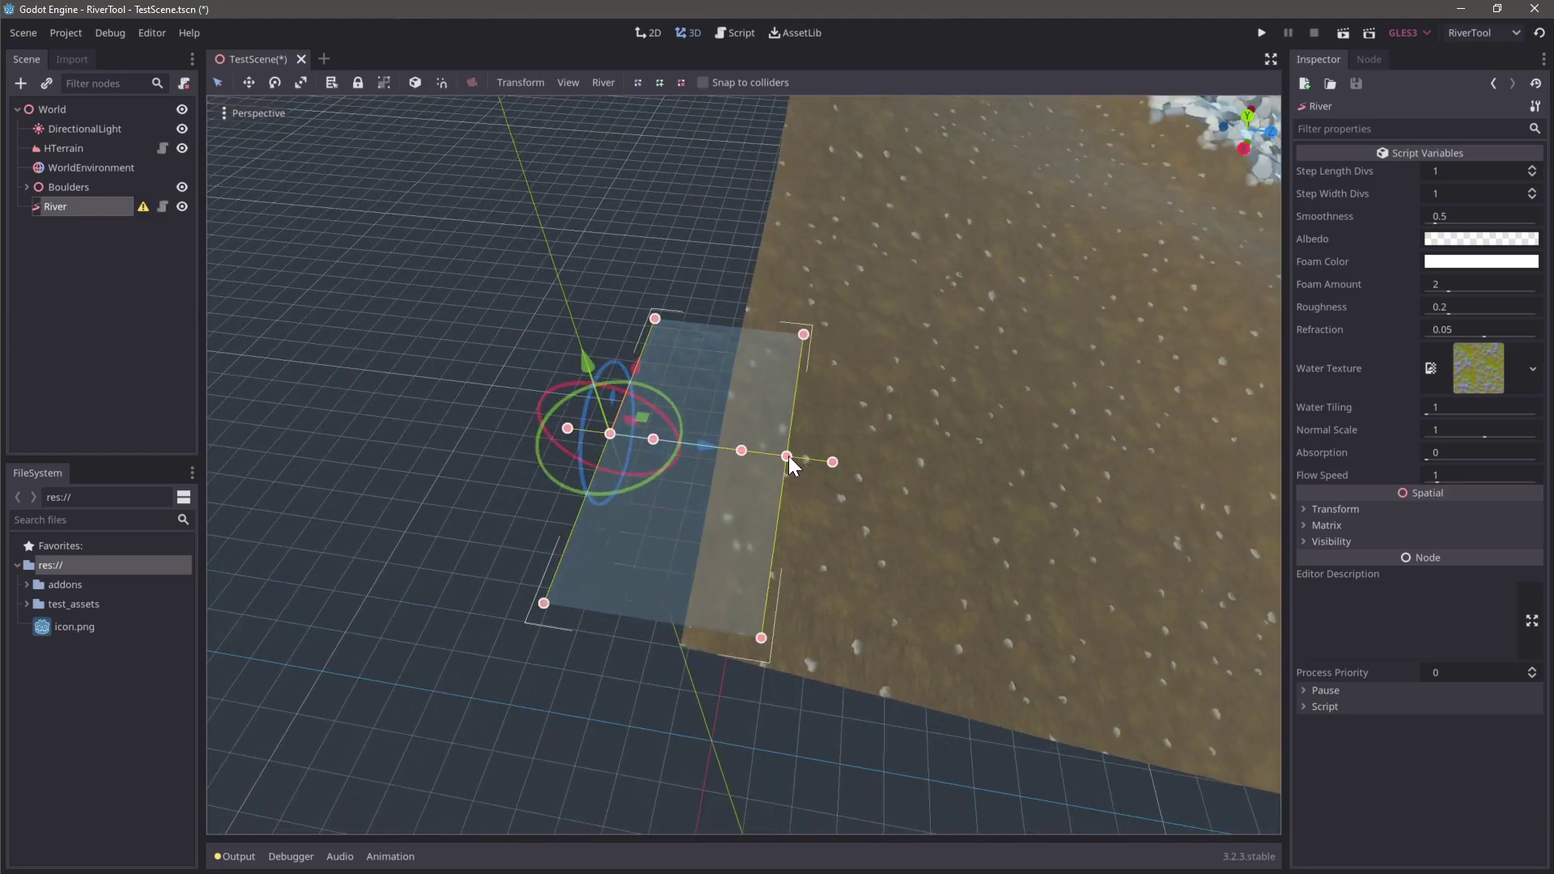
{"action": "left_click_drag", "start_coordinate": [788, 455], "coordinate": [980, 429]}
{"action": "scroll", "coordinate": [966, 458], "scroll_direction": "down", "scroll_amount": 5}
{"action": "scroll", "coordinate": [1068, 476], "scroll_direction": "down", "scroll_amount": 3}
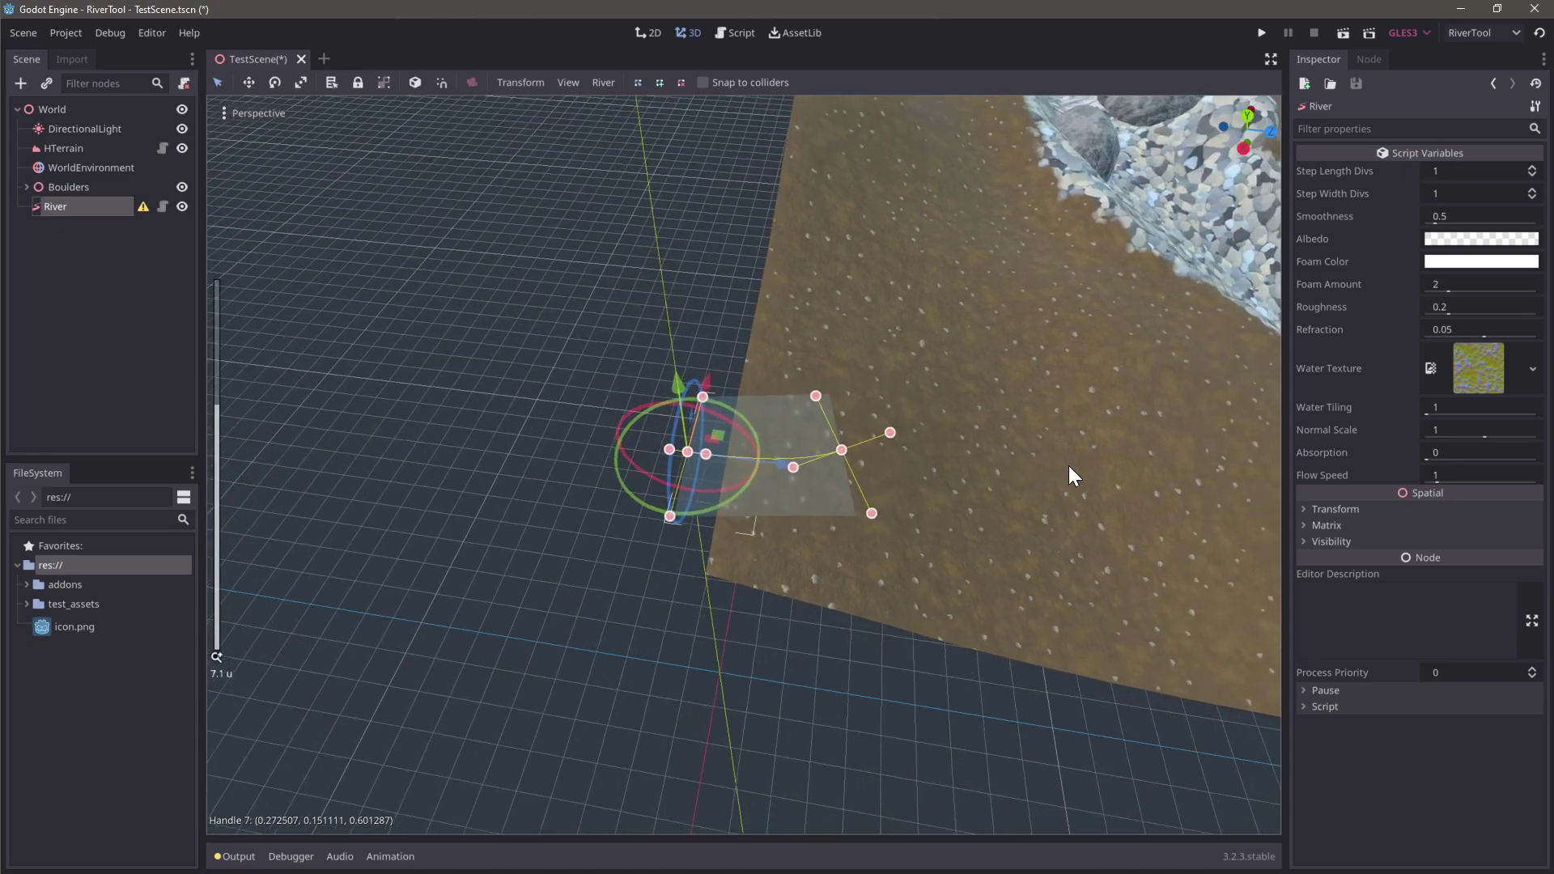
Make the river's Albedo colour fully opaque by raising its alpha to the maximum
{"action": "left_click", "coordinate": [1458, 239]}
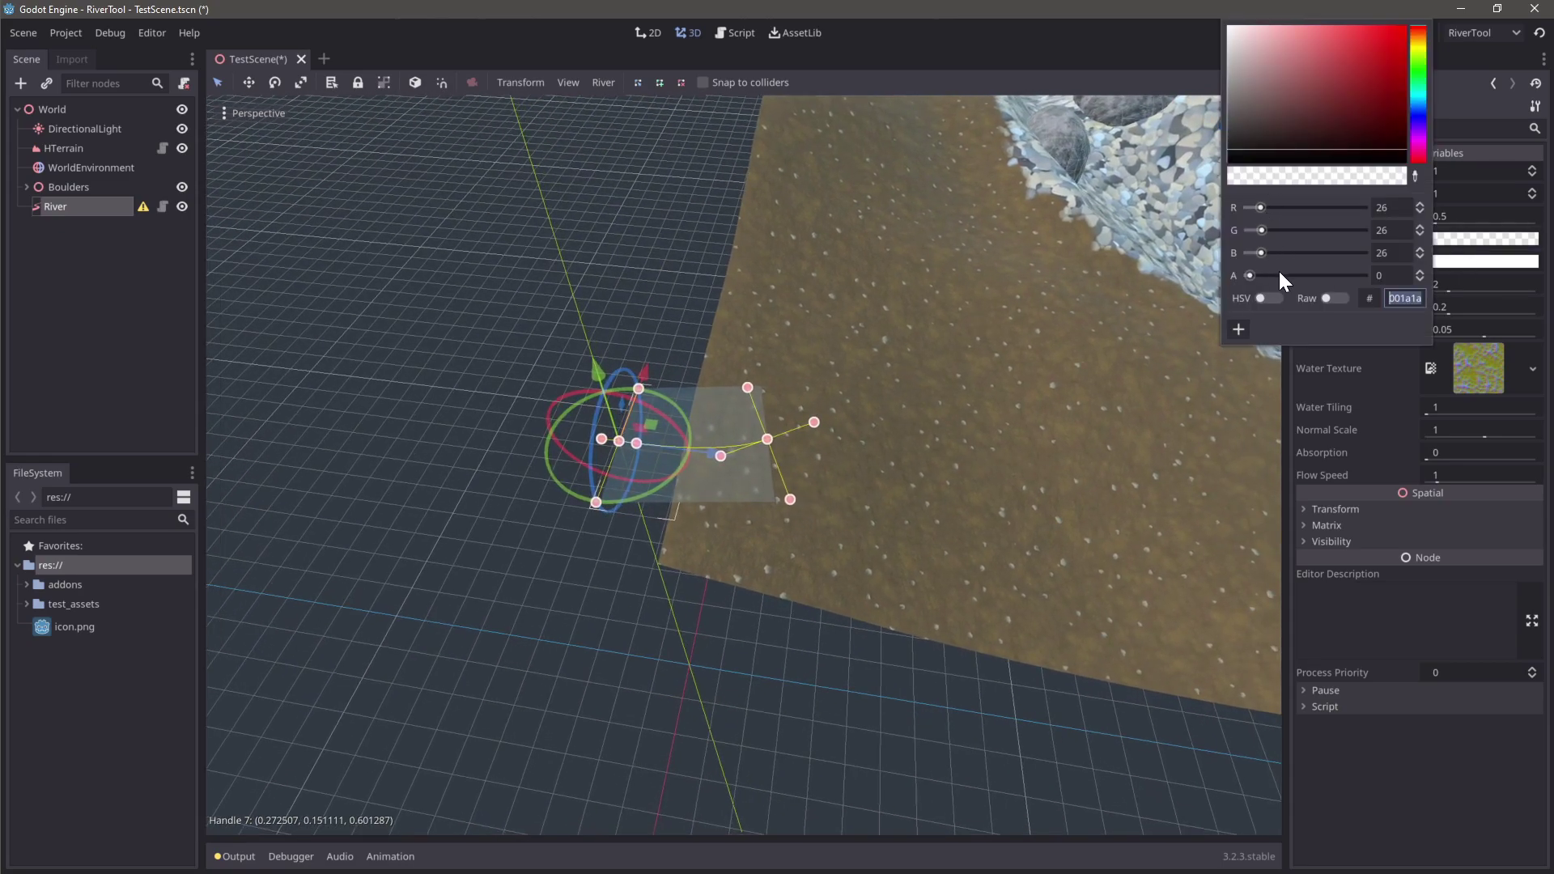
{"action": "left_click_drag", "start_coordinate": [1250, 276], "coordinate": [1423, 282]}
{"action": "left_click", "coordinate": [778, 472]}
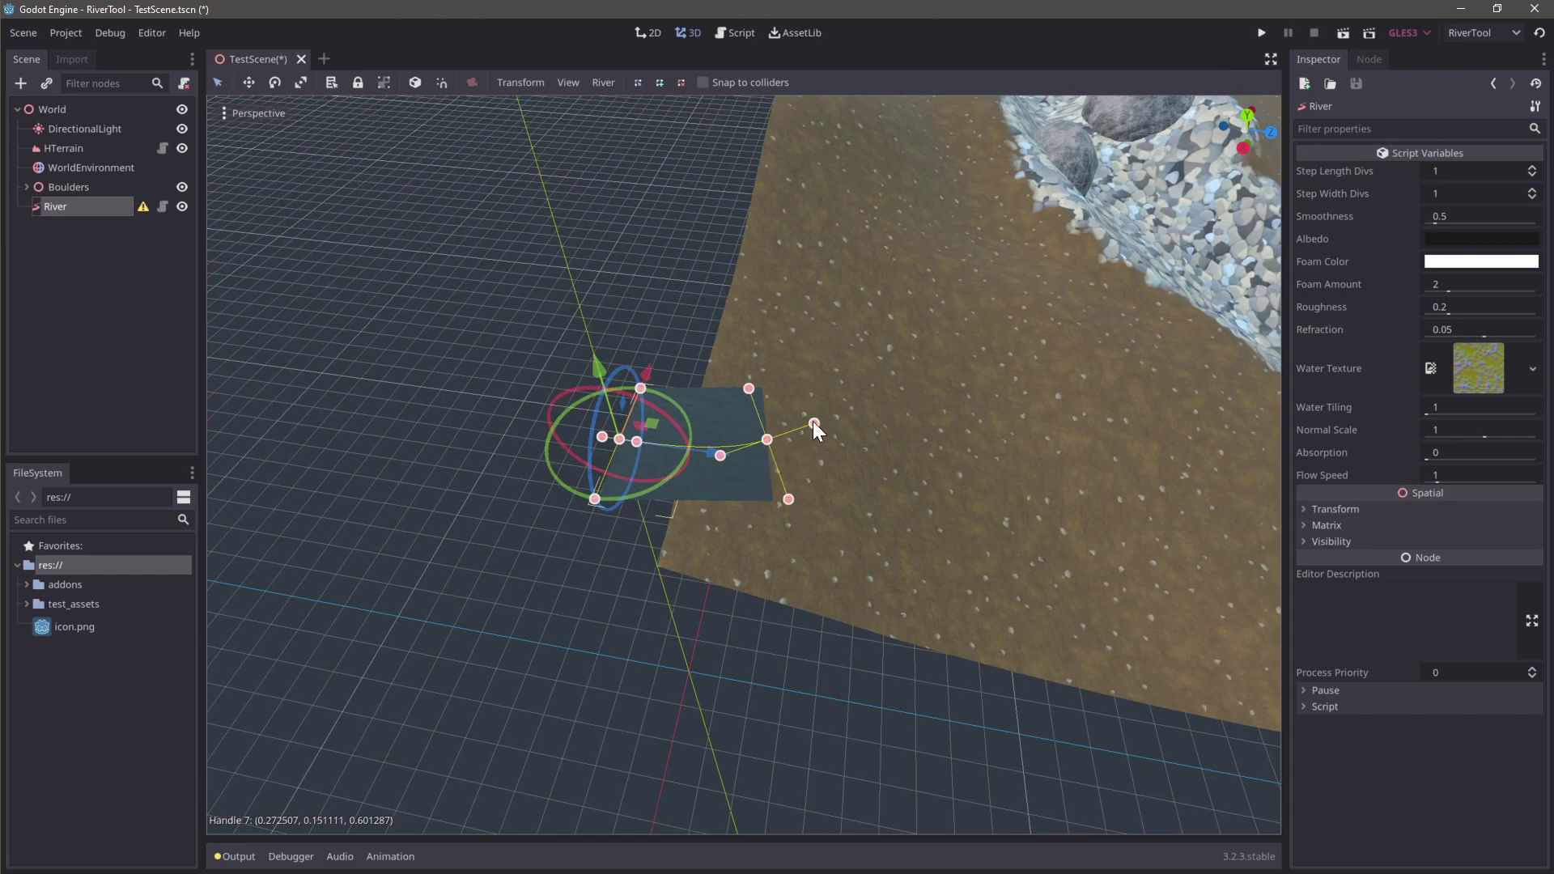
Straighten and lengthen the river strip by moving its end point farther out, and widen it slightly at both ends
{"action": "left_click_drag", "start_coordinate": [812, 422], "coordinate": [872, 445]}
{"action": "left_click_drag", "start_coordinate": [768, 441], "coordinate": [880, 450]}
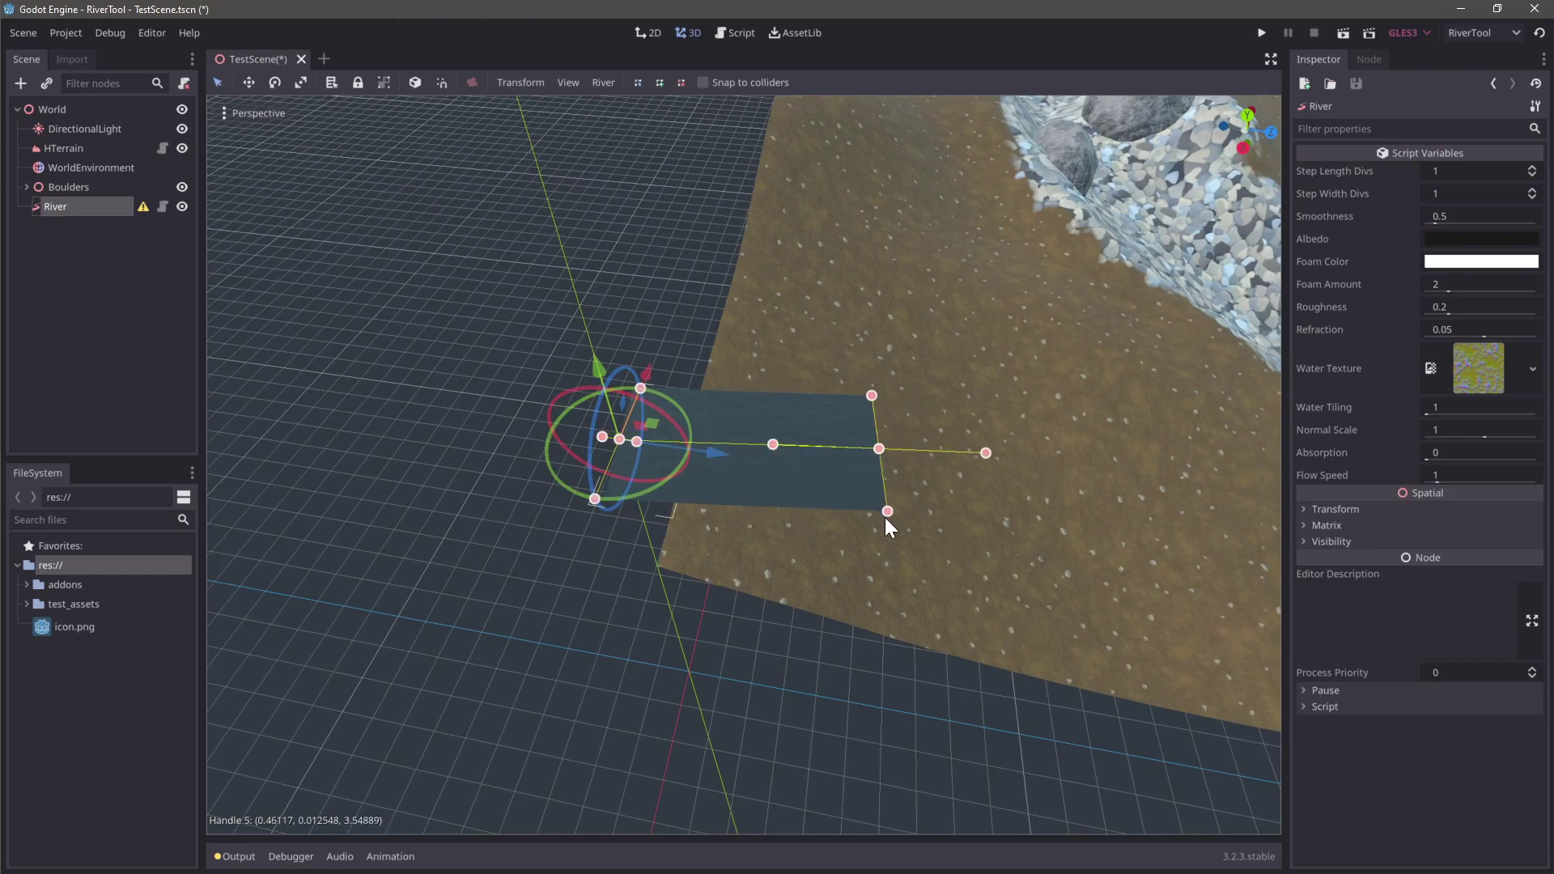
{"action": "left_click_drag", "start_coordinate": [888, 512], "coordinate": [892, 536]}
{"action": "left_click_drag", "start_coordinate": [596, 500], "coordinate": [583, 533]}
Move the River node along its X and Z axes onto the upper end of the stone riverbed
{"action": "scroll", "coordinate": [720, 495], "scroll_direction": "down", "scroll_amount": 5}
{"action": "middle_click_drag", "start_coordinate": [733, 490], "coordinate": [421, 389]}
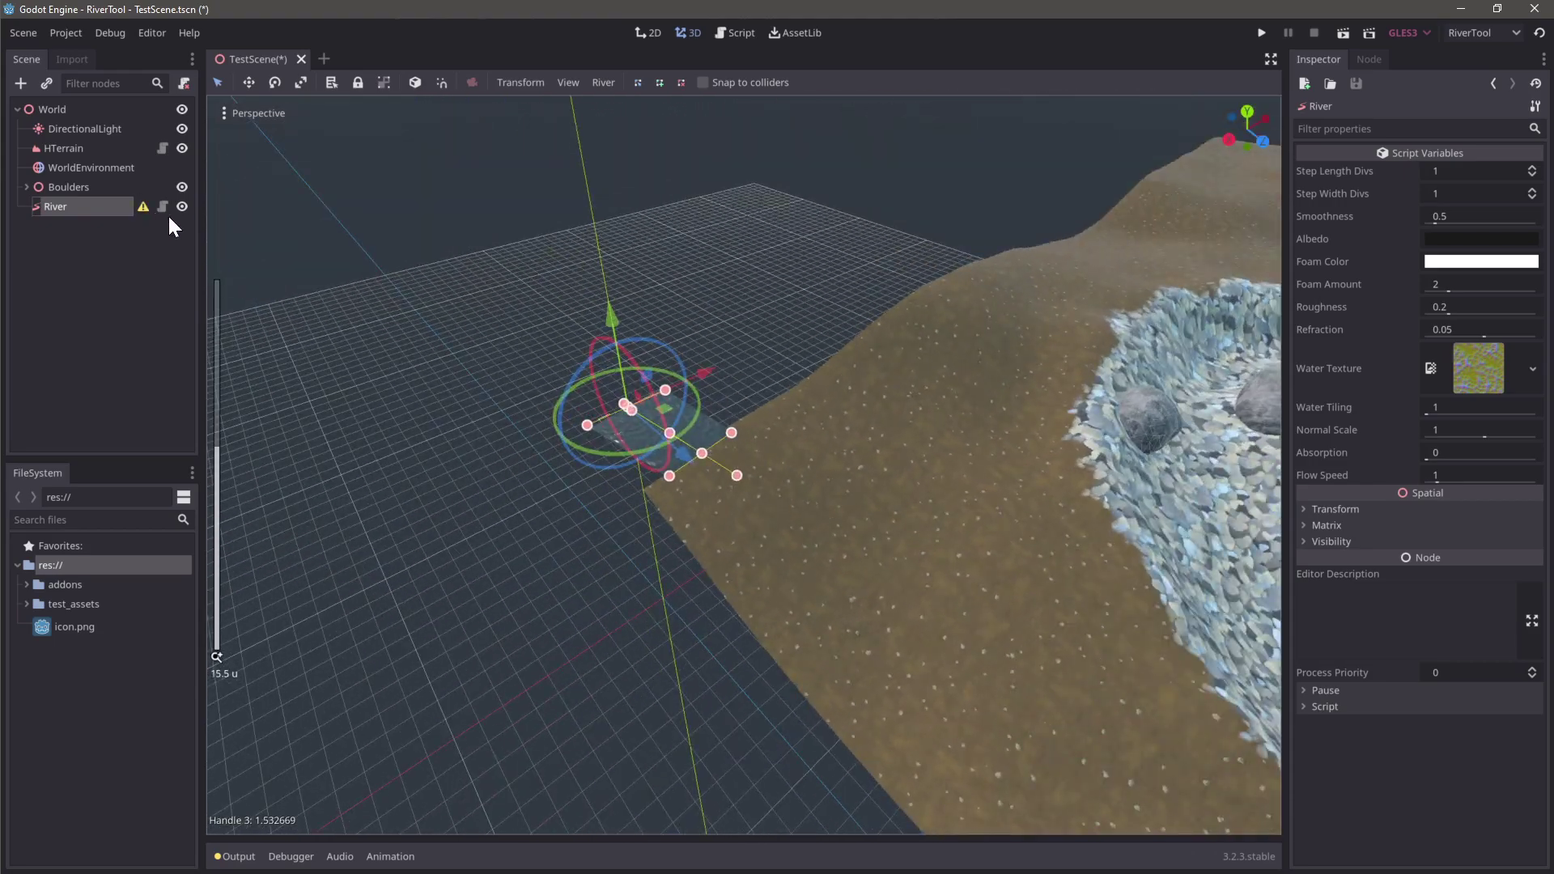
{"action": "middle_click_drag", "start_coordinate": [890, 456], "coordinate": [701, 447], "text": "shift"}
{"action": "scroll", "coordinate": [680, 441], "scroll_direction": "down", "scroll_amount": 6}
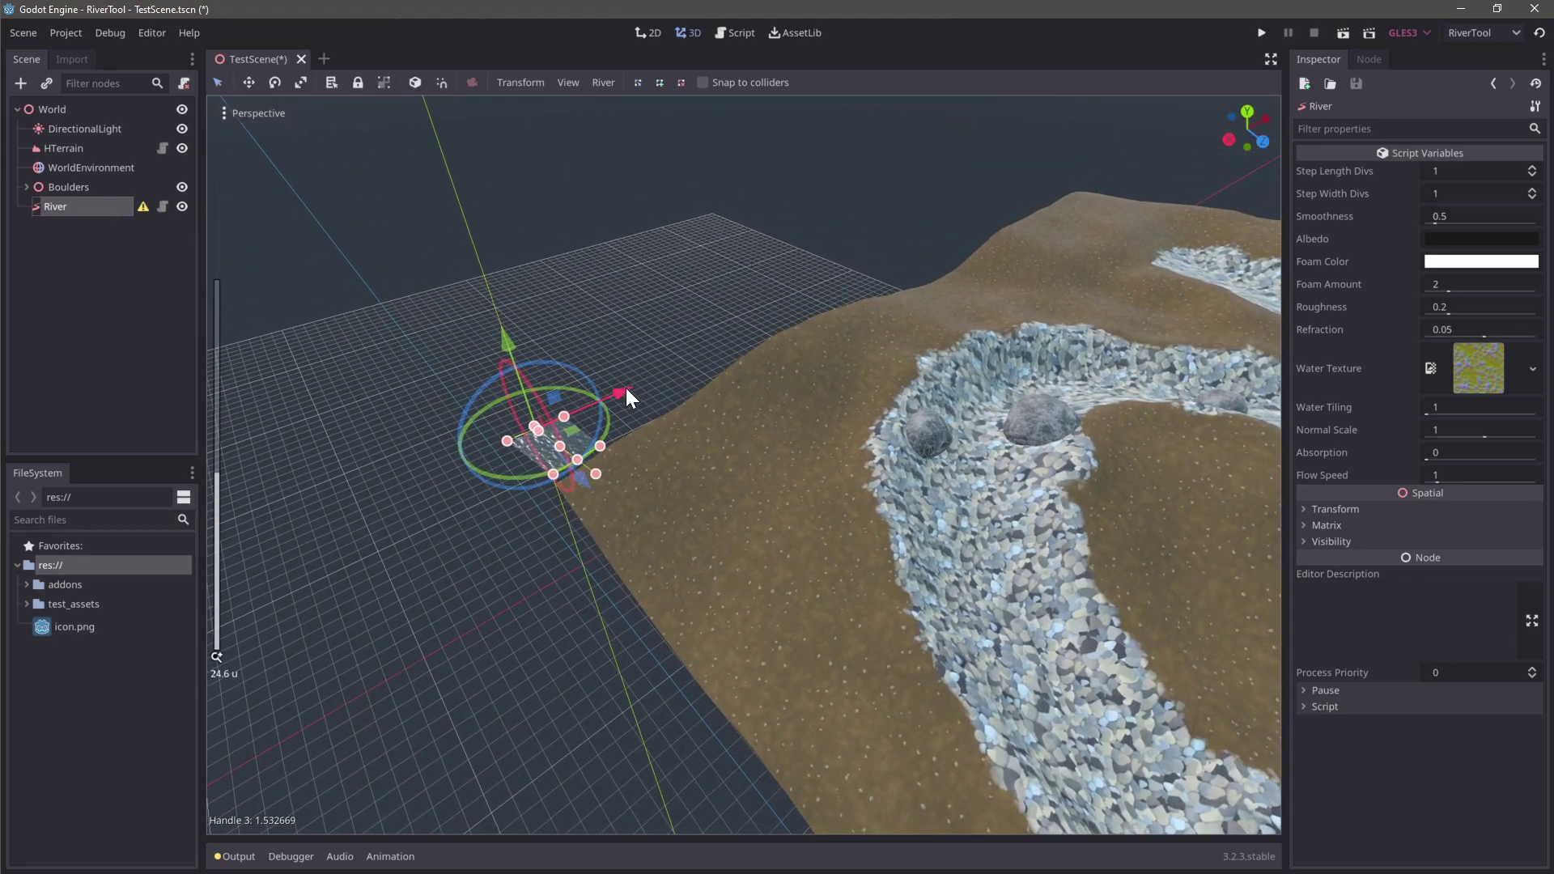
{"action": "left_click_drag", "start_coordinate": [626, 388], "coordinate": [1094, 337]}
{"action": "middle_click_drag", "start_coordinate": [1093, 348], "coordinate": [513, 488]}
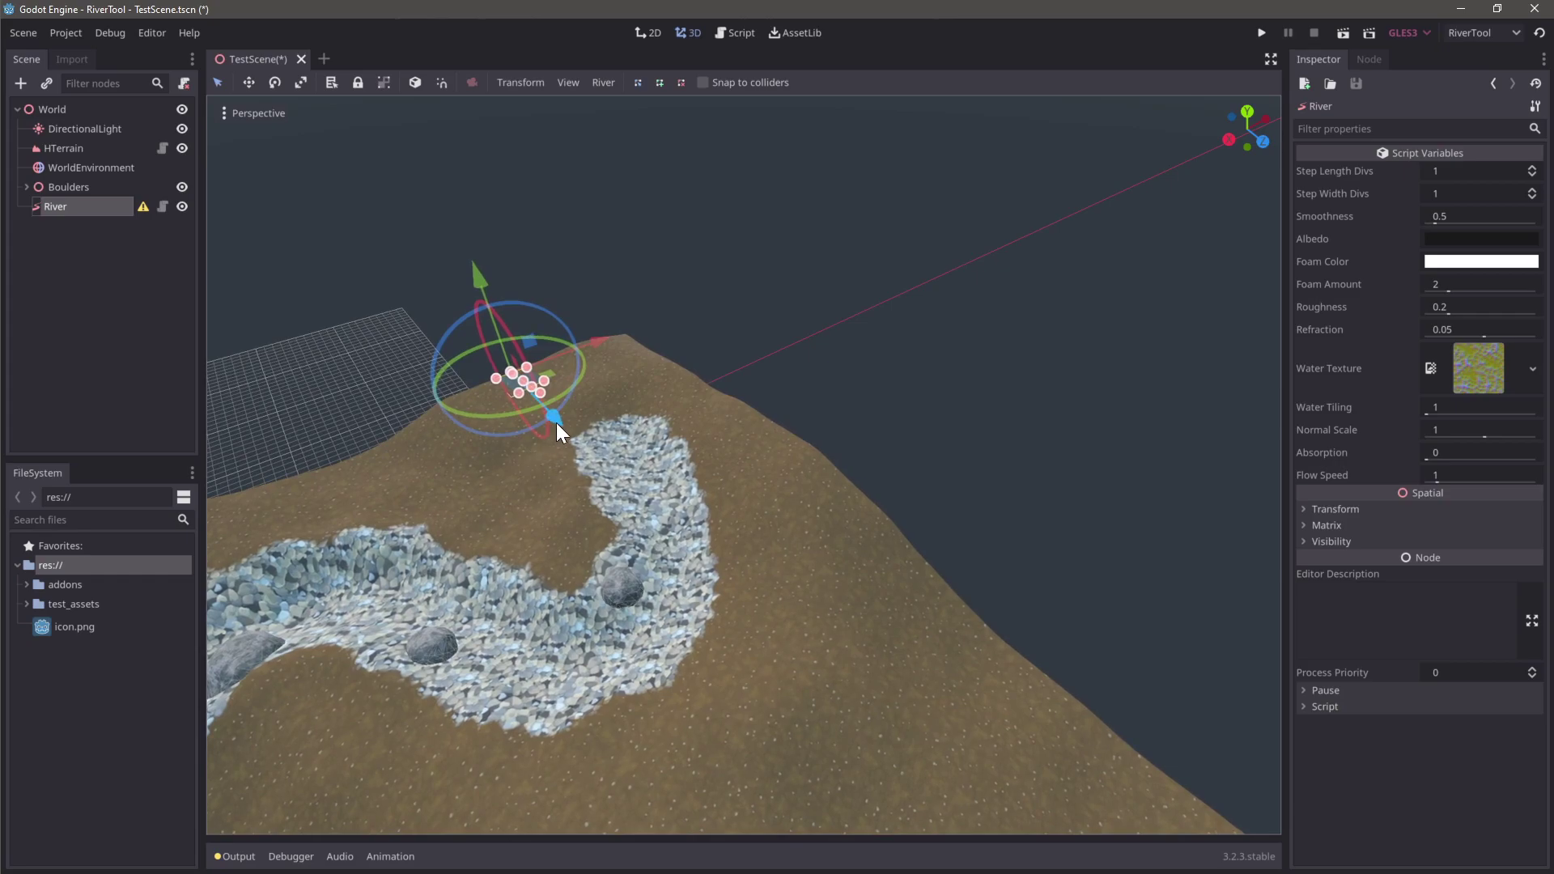
{"action": "left_click_drag", "start_coordinate": [557, 423], "coordinate": [691, 573]}
{"action": "middle_click_drag", "start_coordinate": [621, 476], "coordinate": [818, 424]}
{"action": "scroll", "coordinate": [663, 508], "scroll_direction": "up", "scroll_amount": 3}
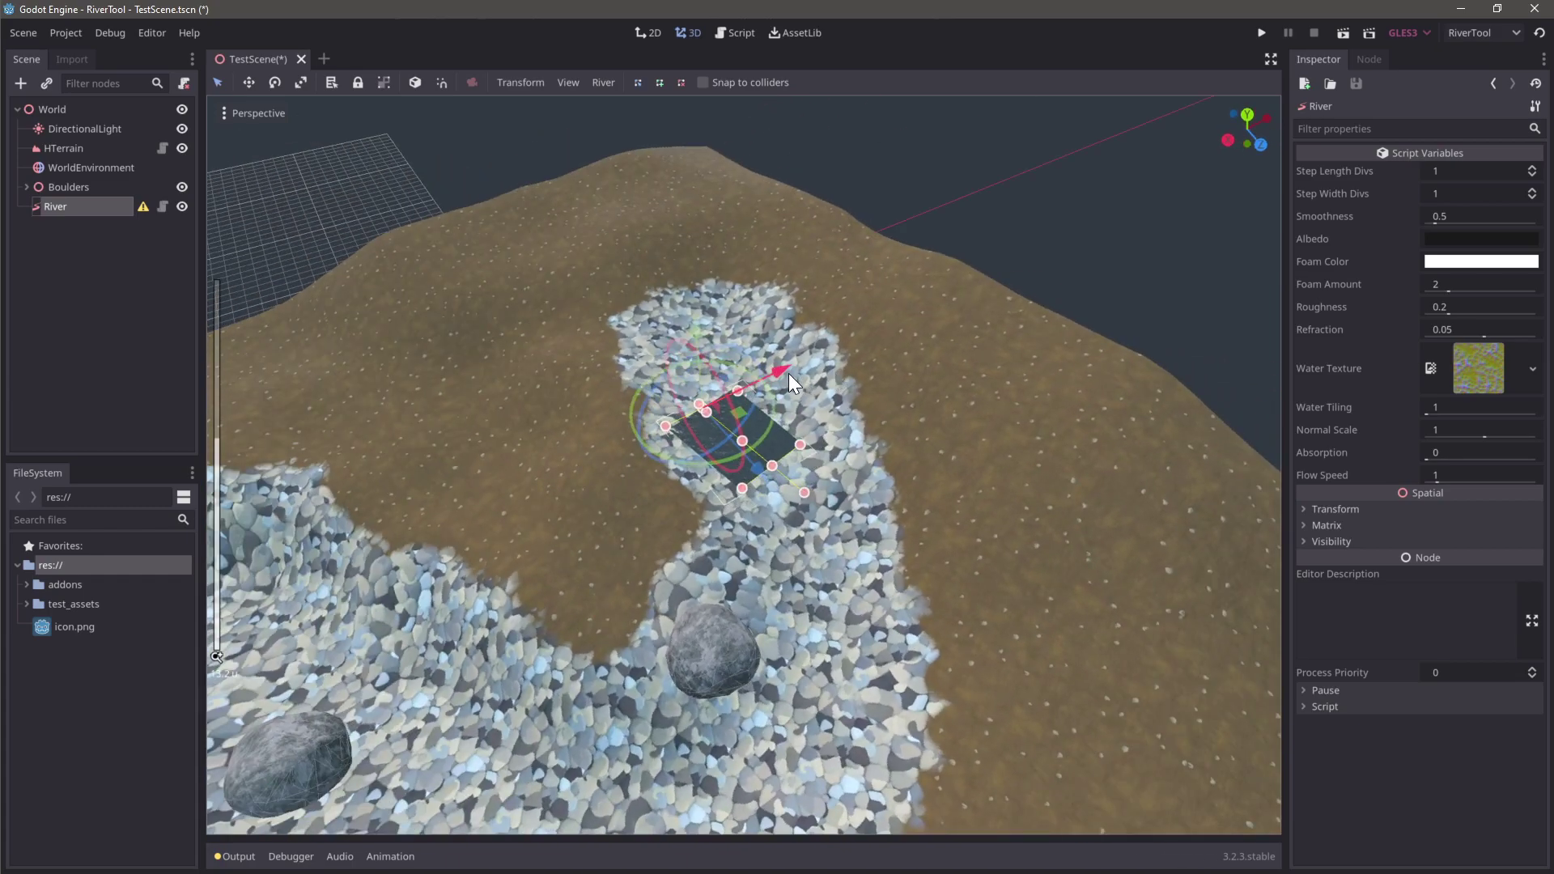
{"action": "left_click_drag", "start_coordinate": [789, 373], "coordinate": [810, 365]}
{"action": "middle_click_drag", "start_coordinate": [828, 458], "coordinate": [834, 568], "text": "shift"}
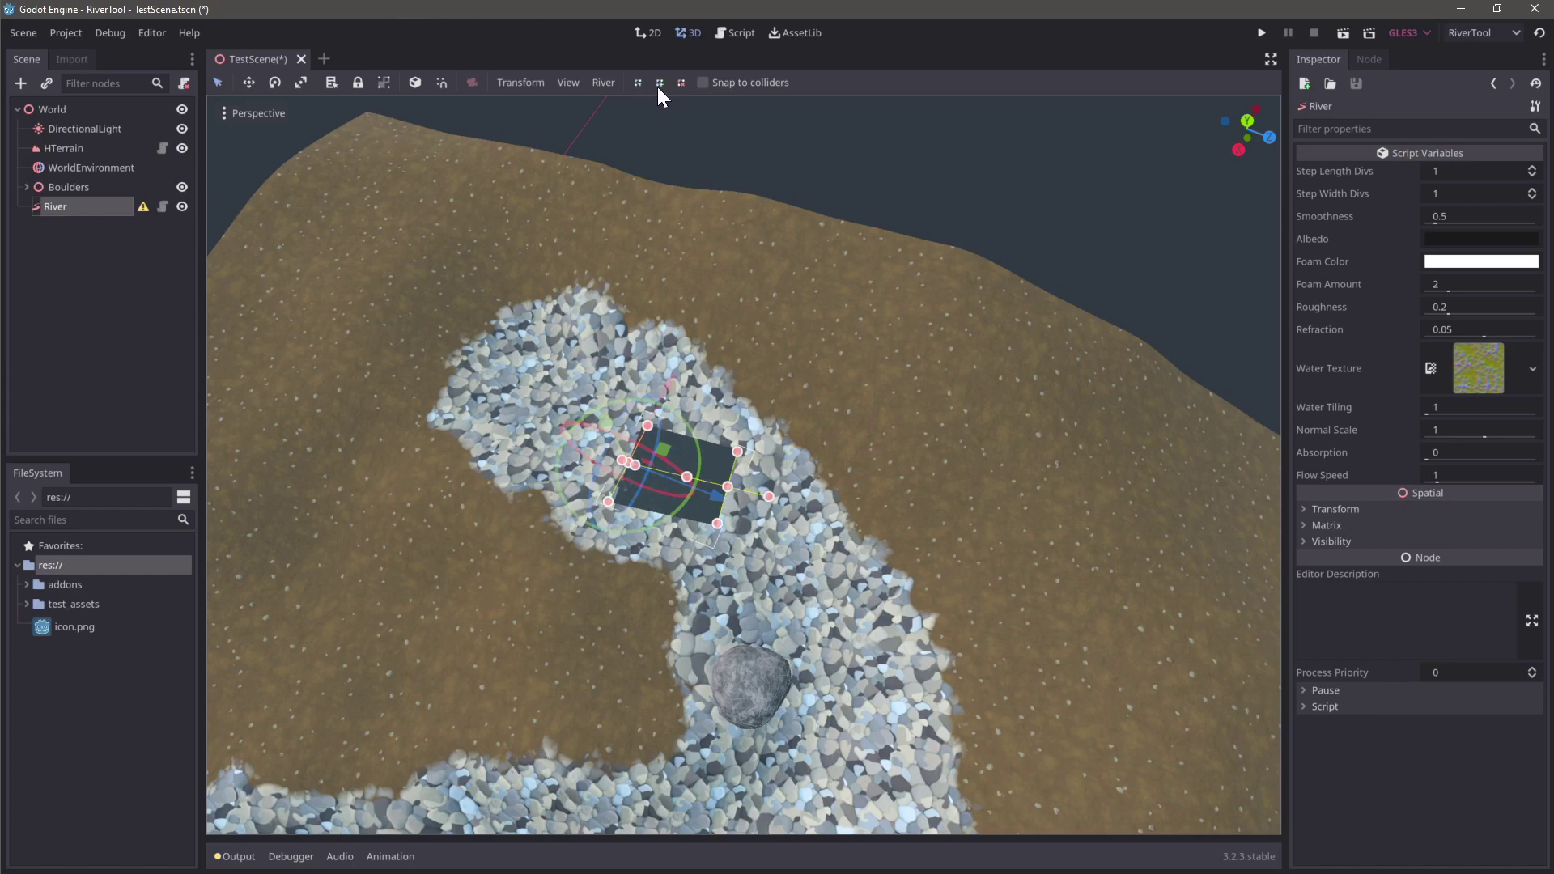
Enable Snap to colliders and move the river's start point toward the upper end of the riverbed
{"action": "left_click", "coordinate": [704, 82]}
{"action": "scroll", "coordinate": [695, 477], "scroll_direction": "up", "scroll_amount": 5}
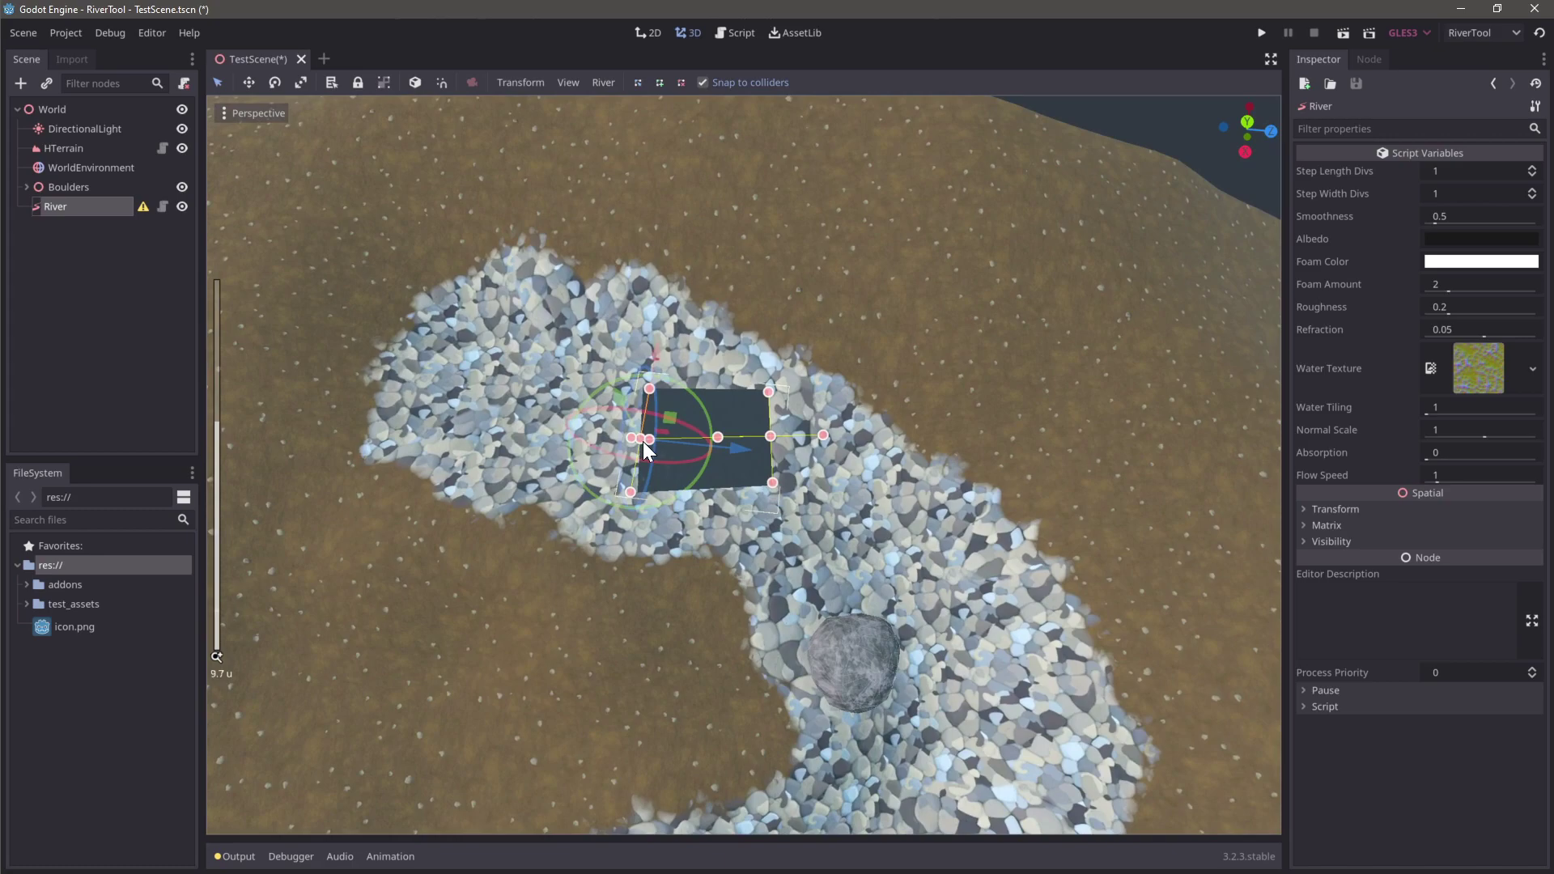
{"action": "left_click_drag", "start_coordinate": [642, 441], "coordinate": [510, 386]}
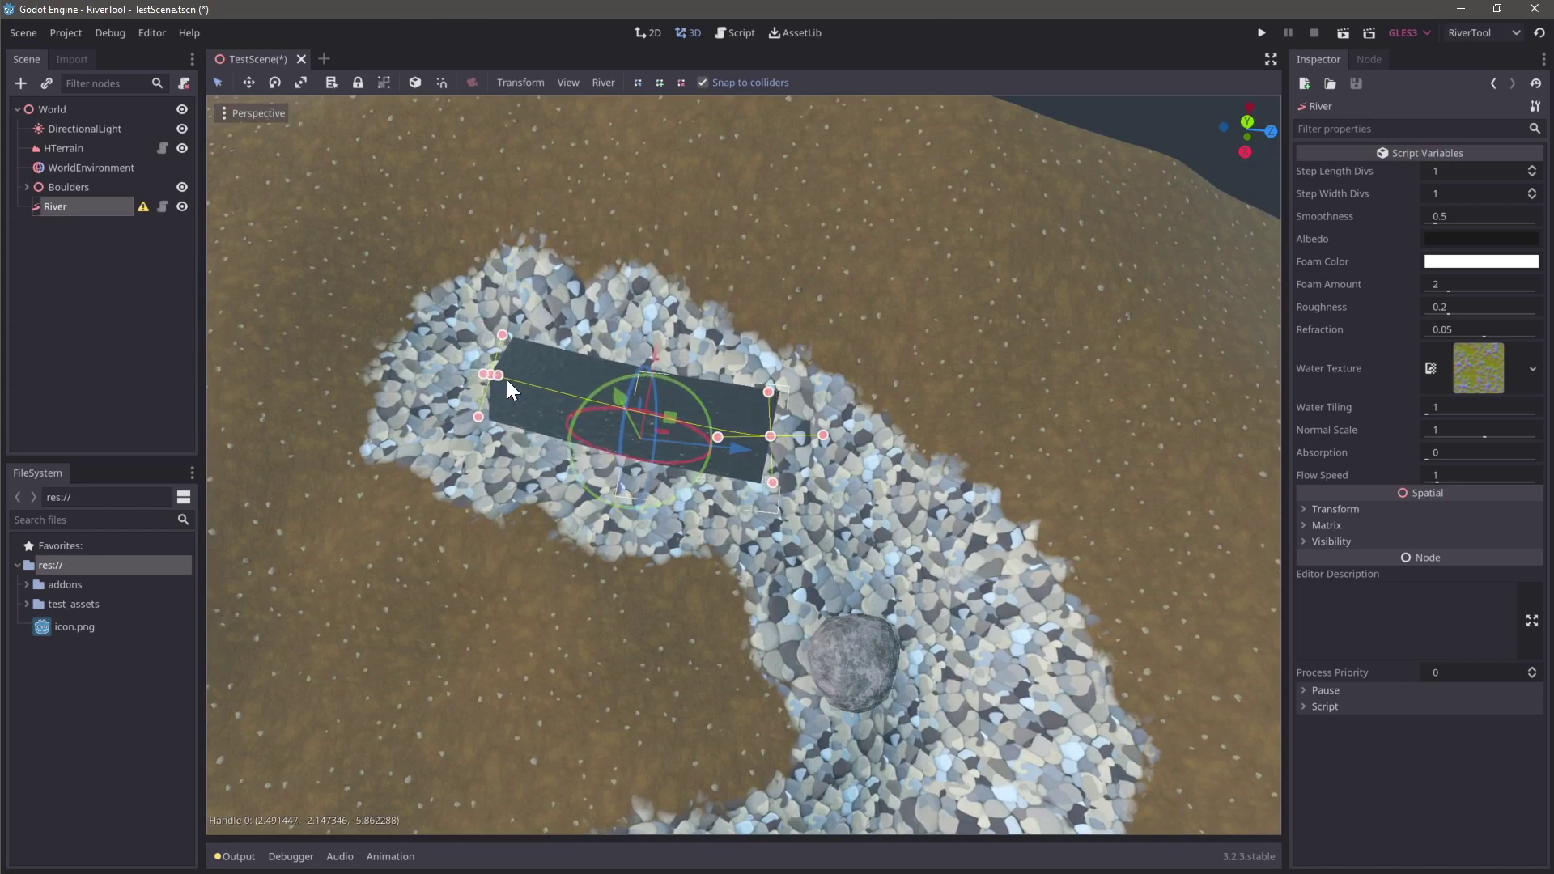
Hide the Boulders and curve the river's first segment along the riverbed, widening its start to about 2.6
{"action": "left_click", "coordinate": [183, 187]}
{"action": "scroll", "coordinate": [629, 381], "scroll_direction": "down", "scroll_amount": 5}
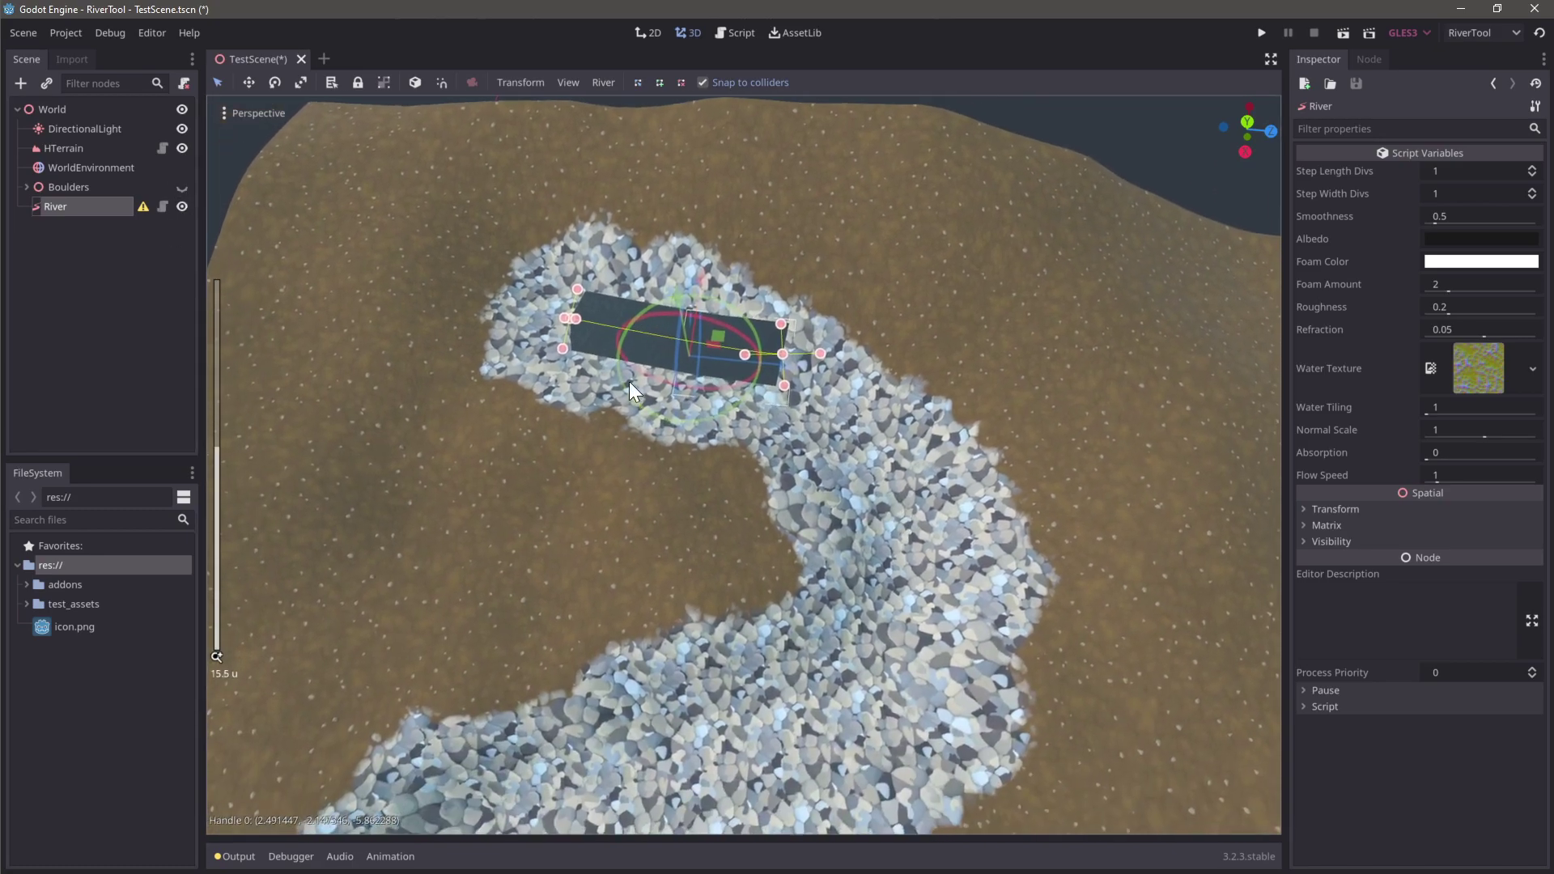
{"action": "left_click_drag", "start_coordinate": [577, 319], "coordinate": [622, 327]}
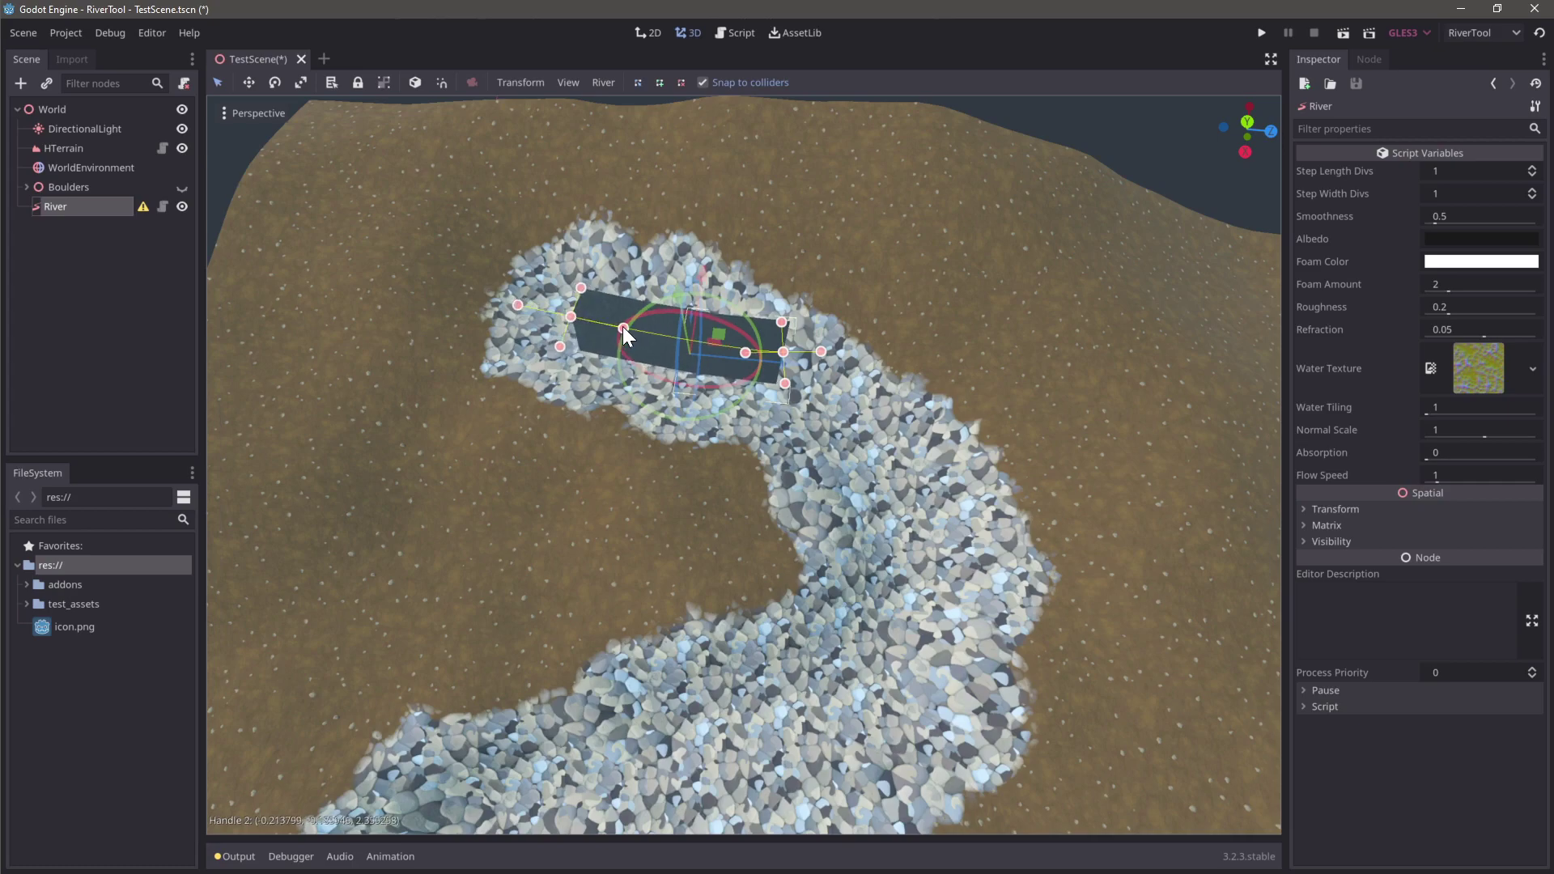
{"action": "left_click_drag", "start_coordinate": [783, 350], "coordinate": [866, 436]}
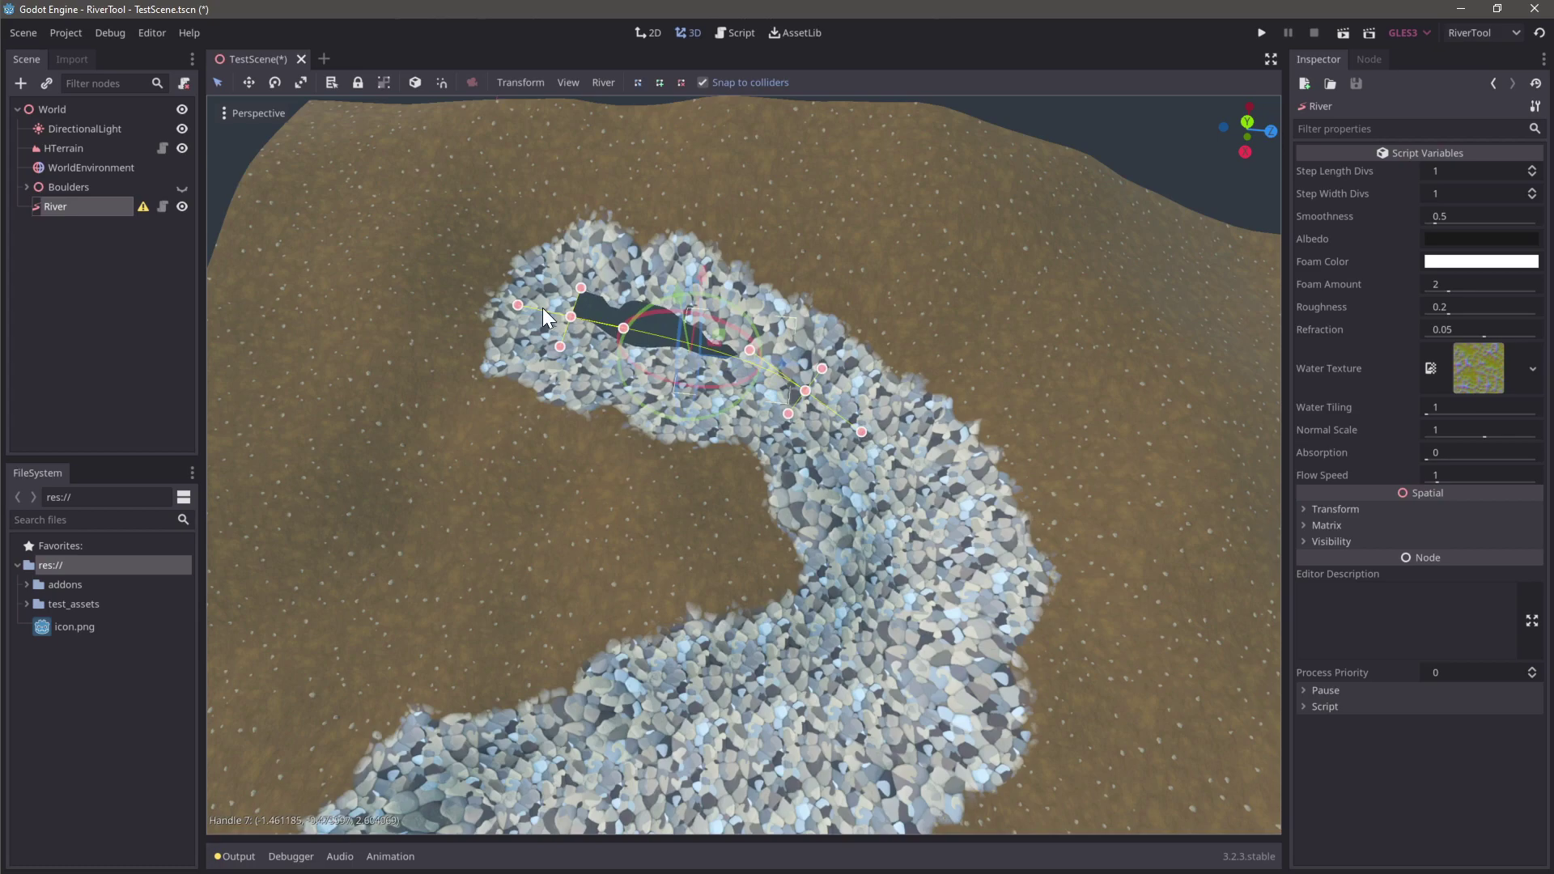
{"action": "left_click_drag", "start_coordinate": [579, 288], "coordinate": [588, 269]}
{"action": "scroll", "coordinate": [937, 511], "scroll_direction": "down", "scroll_amount": 4}
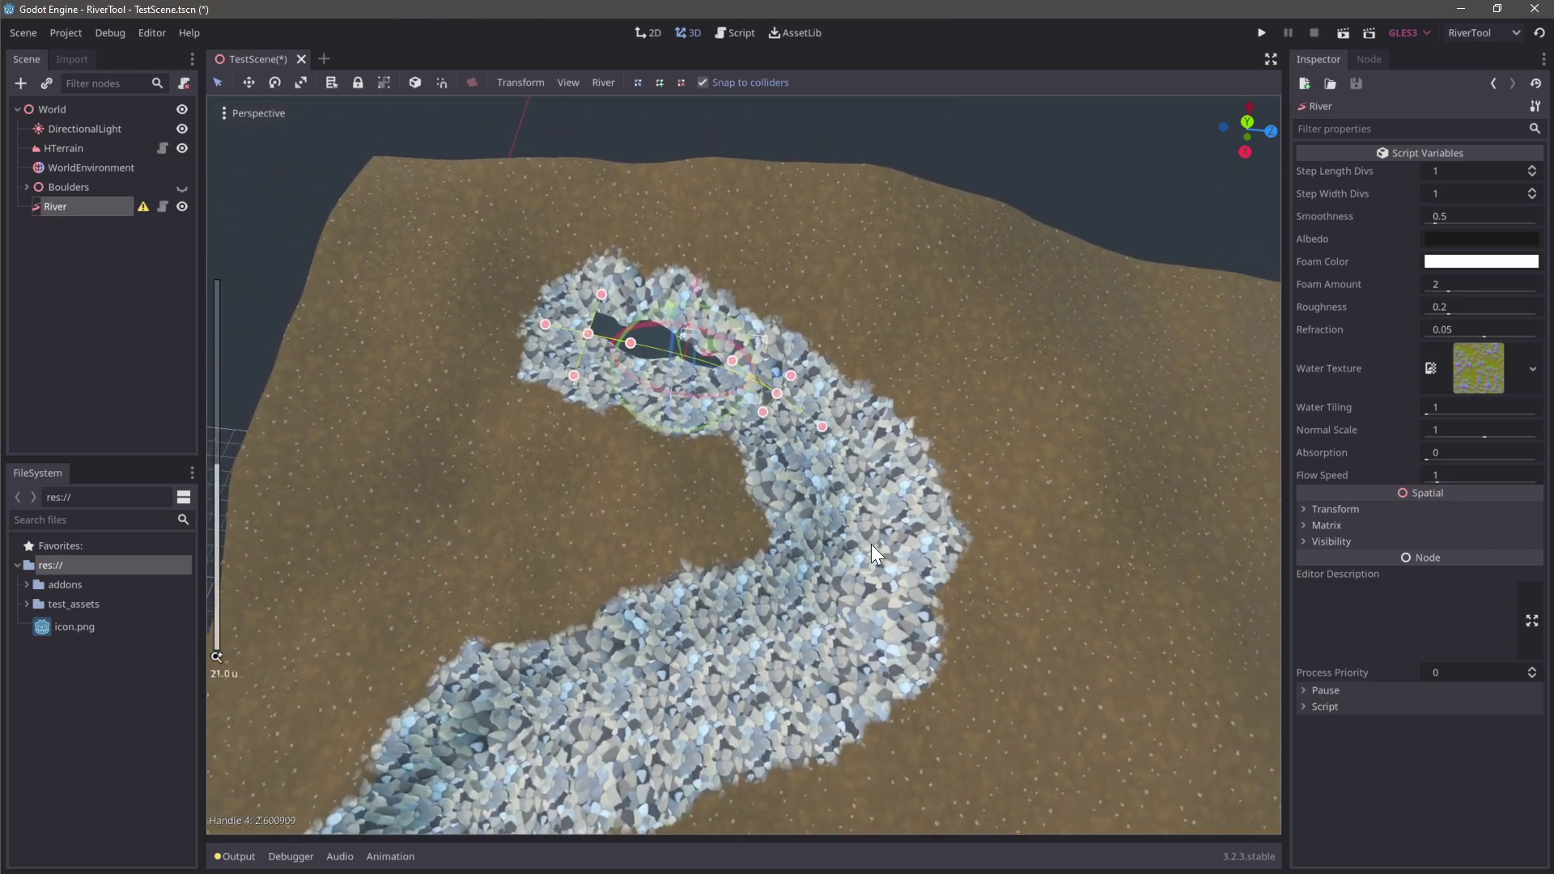
Add four river points along the riverbed, from the upper bend down to the outside of the second bend
{"action": "left_click", "coordinate": [660, 82]}
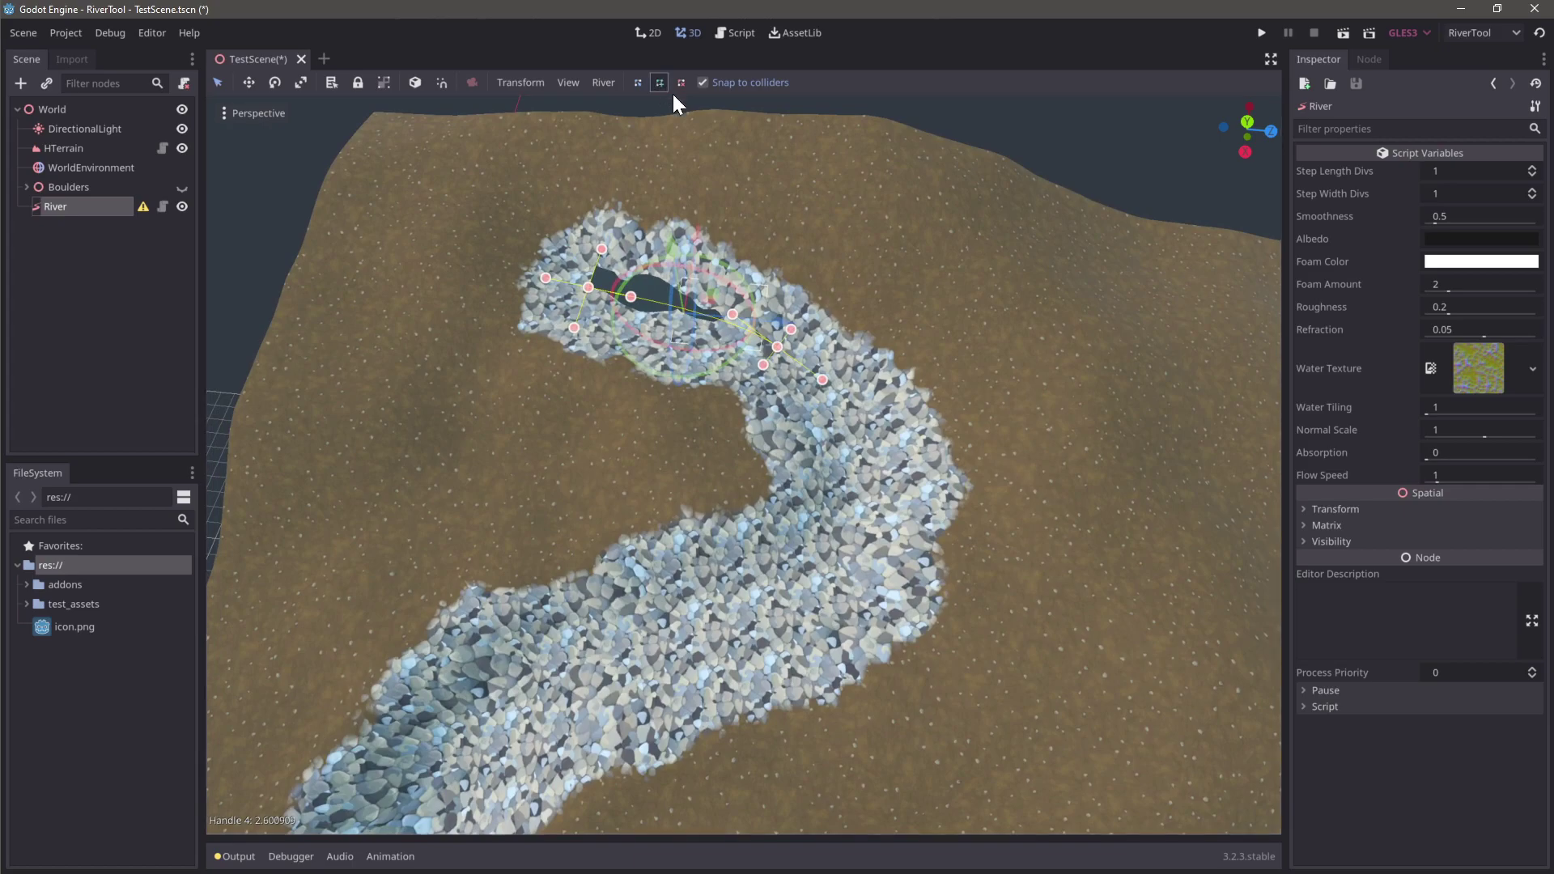
{"action": "left_click", "coordinate": [856, 514]}
{"action": "left_click", "coordinate": [672, 654]}
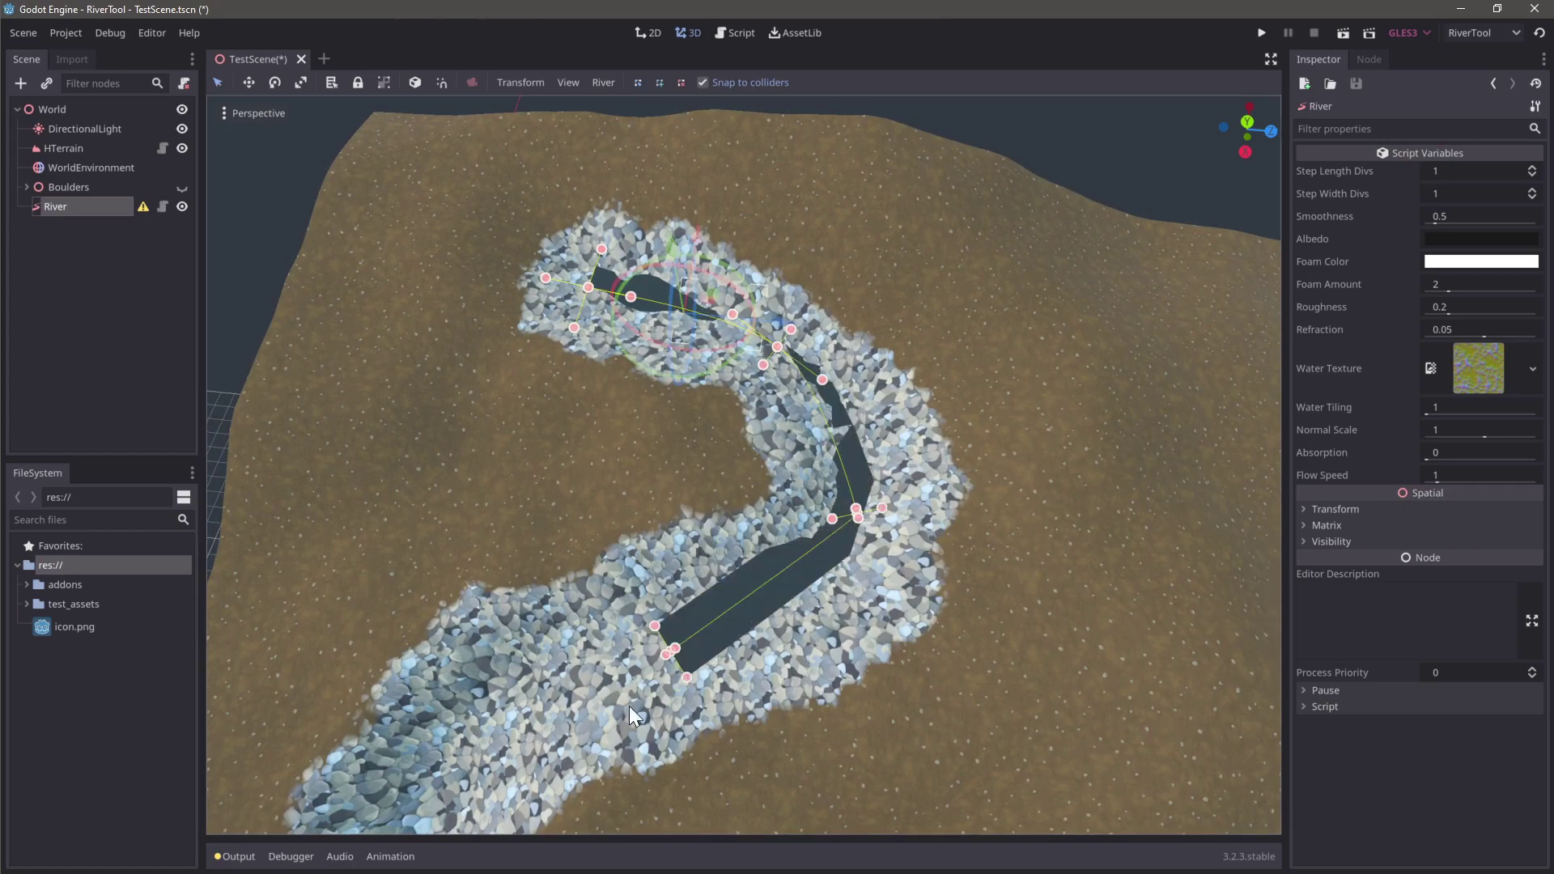
{"action": "middle_click_drag", "start_coordinate": [620, 711], "coordinate": [692, 590], "text": "shift"}
{"action": "left_click", "coordinate": [586, 608]}
{"action": "scroll", "coordinate": [558, 685], "scroll_direction": "down", "scroll_amount": 1}
{"action": "scroll", "coordinate": [560, 686], "scroll_direction": "down", "scroll_amount": 2}
{"action": "middle_click_drag", "start_coordinate": [597, 654], "coordinate": [622, 535], "text": "shift"}
{"action": "left_click", "coordinate": [643, 614]}
Add three more river points along the lower riverbed, ending at the terrain's edge
{"action": "middle_click_drag", "start_coordinate": [757, 741], "coordinate": [621, 619], "text": "shift"}
{"action": "left_click", "coordinate": [663, 597]}
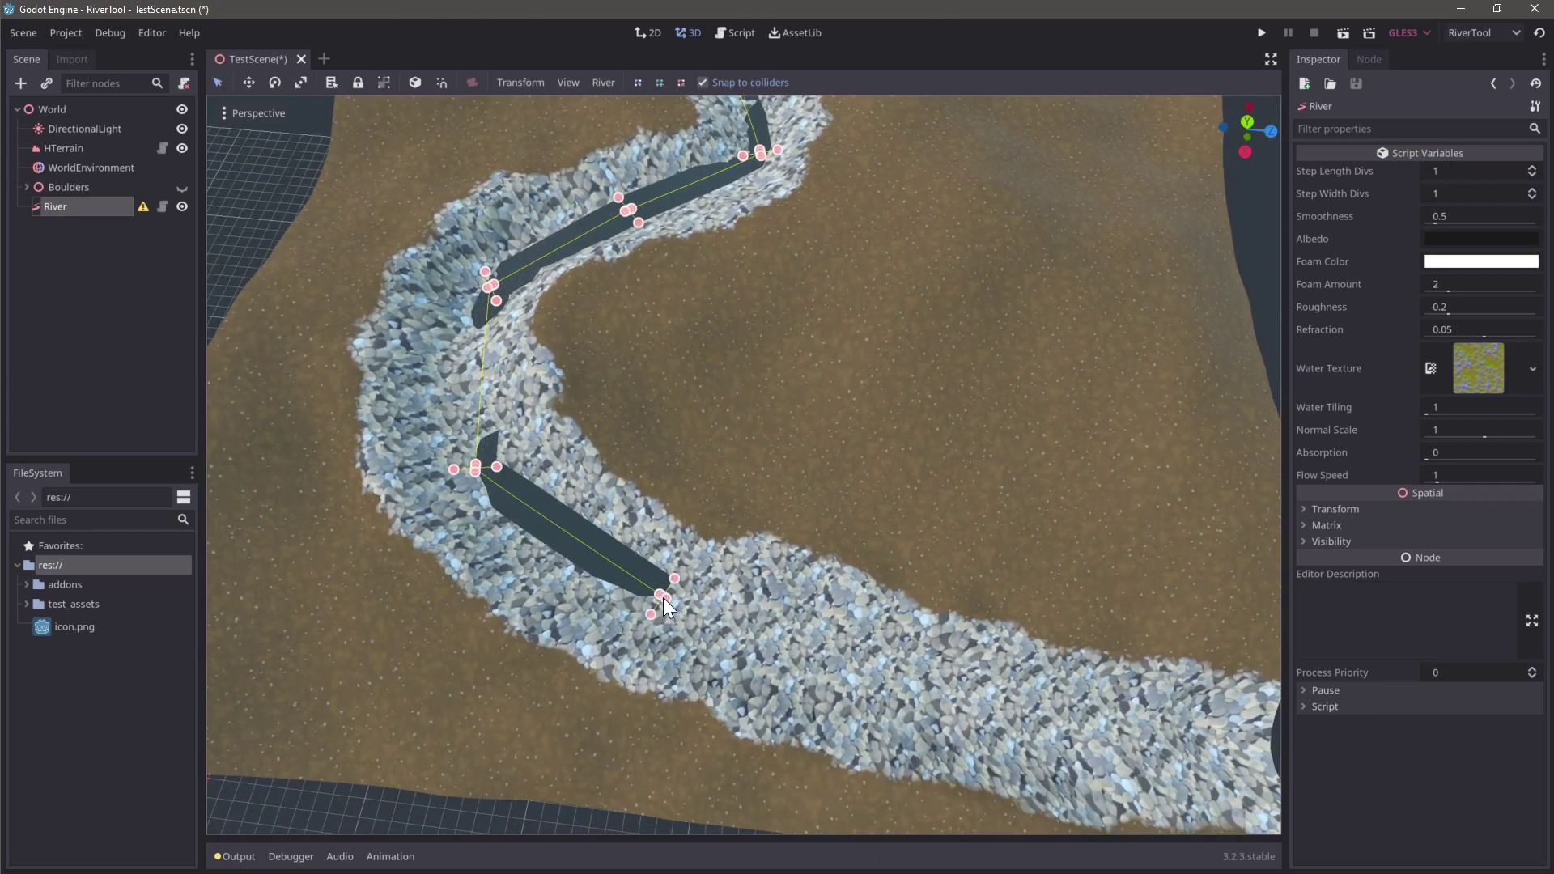
{"action": "middle_click_drag", "start_coordinate": [835, 686], "coordinate": [638, 623], "text": "shift"}
{"action": "left_click", "coordinate": [726, 634]}
{"action": "middle_click_drag", "start_coordinate": [1028, 703], "coordinate": [913, 660], "text": "shift"}
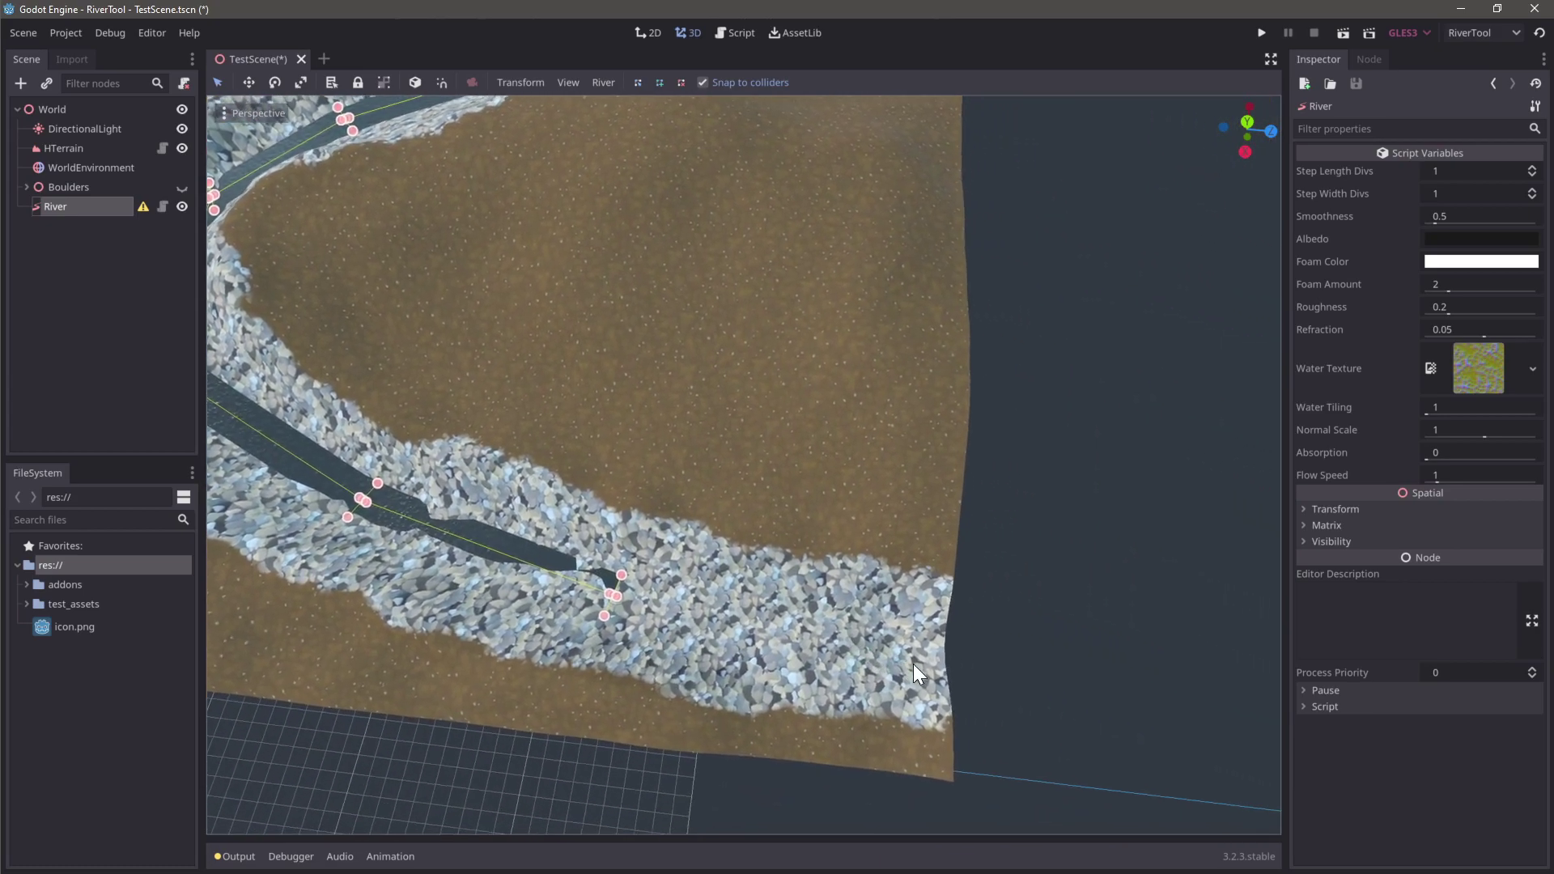
{"action": "left_click", "coordinate": [913, 654]}
{"action": "middle_click_drag", "start_coordinate": [815, 415], "coordinate": [889, 416], "text": "shift"}
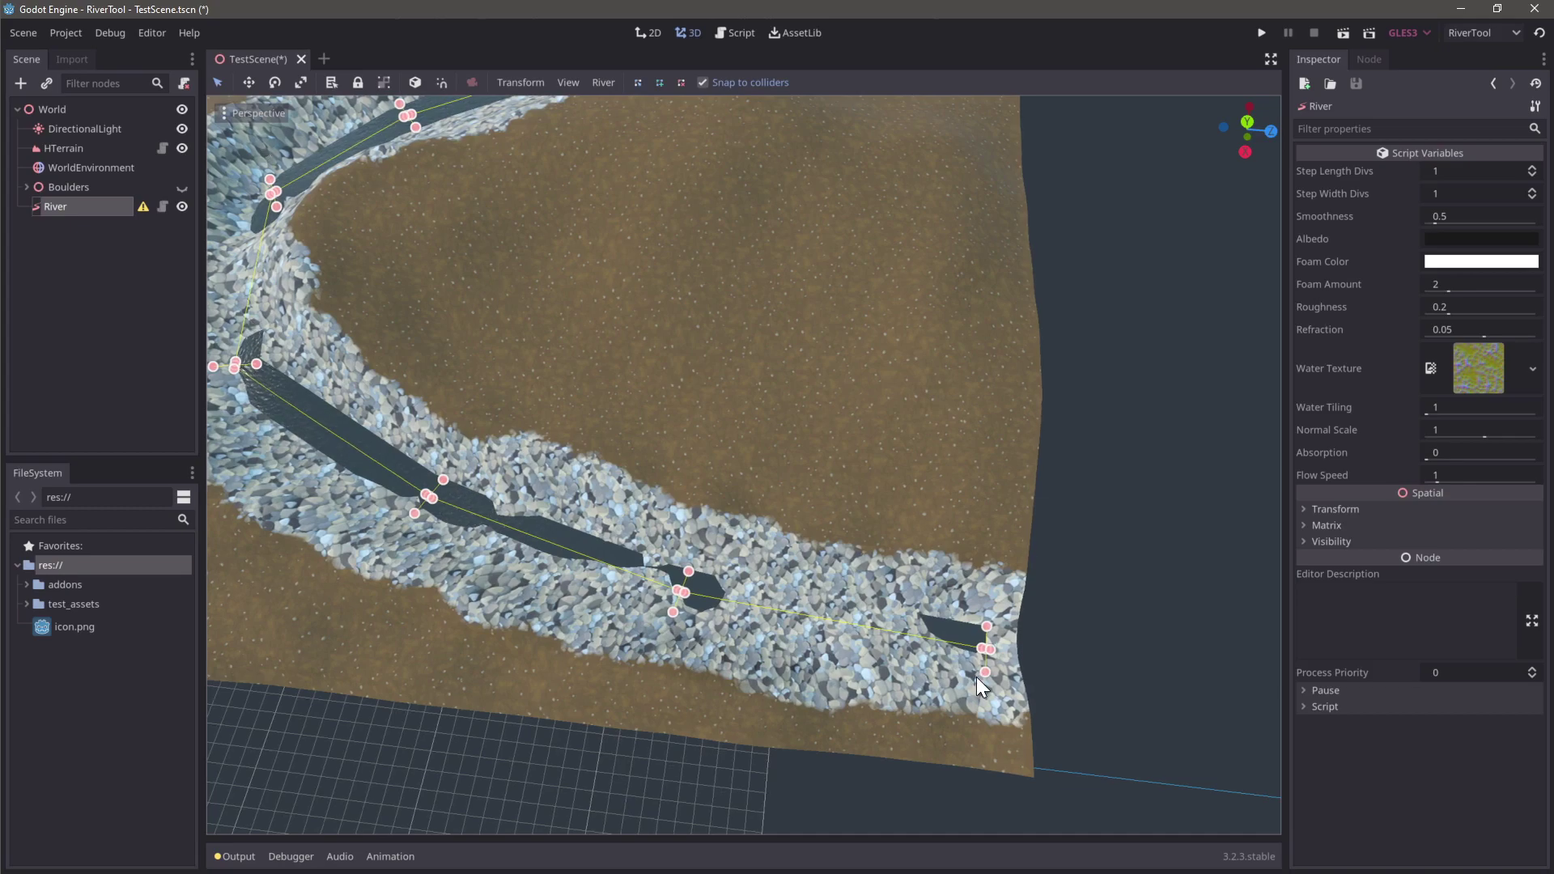
Raise the whole River node about 0.95 units along Y so it lies above the riverbed
{"action": "middle_click_drag", "start_coordinate": [691, 138], "coordinate": [701, 112]}
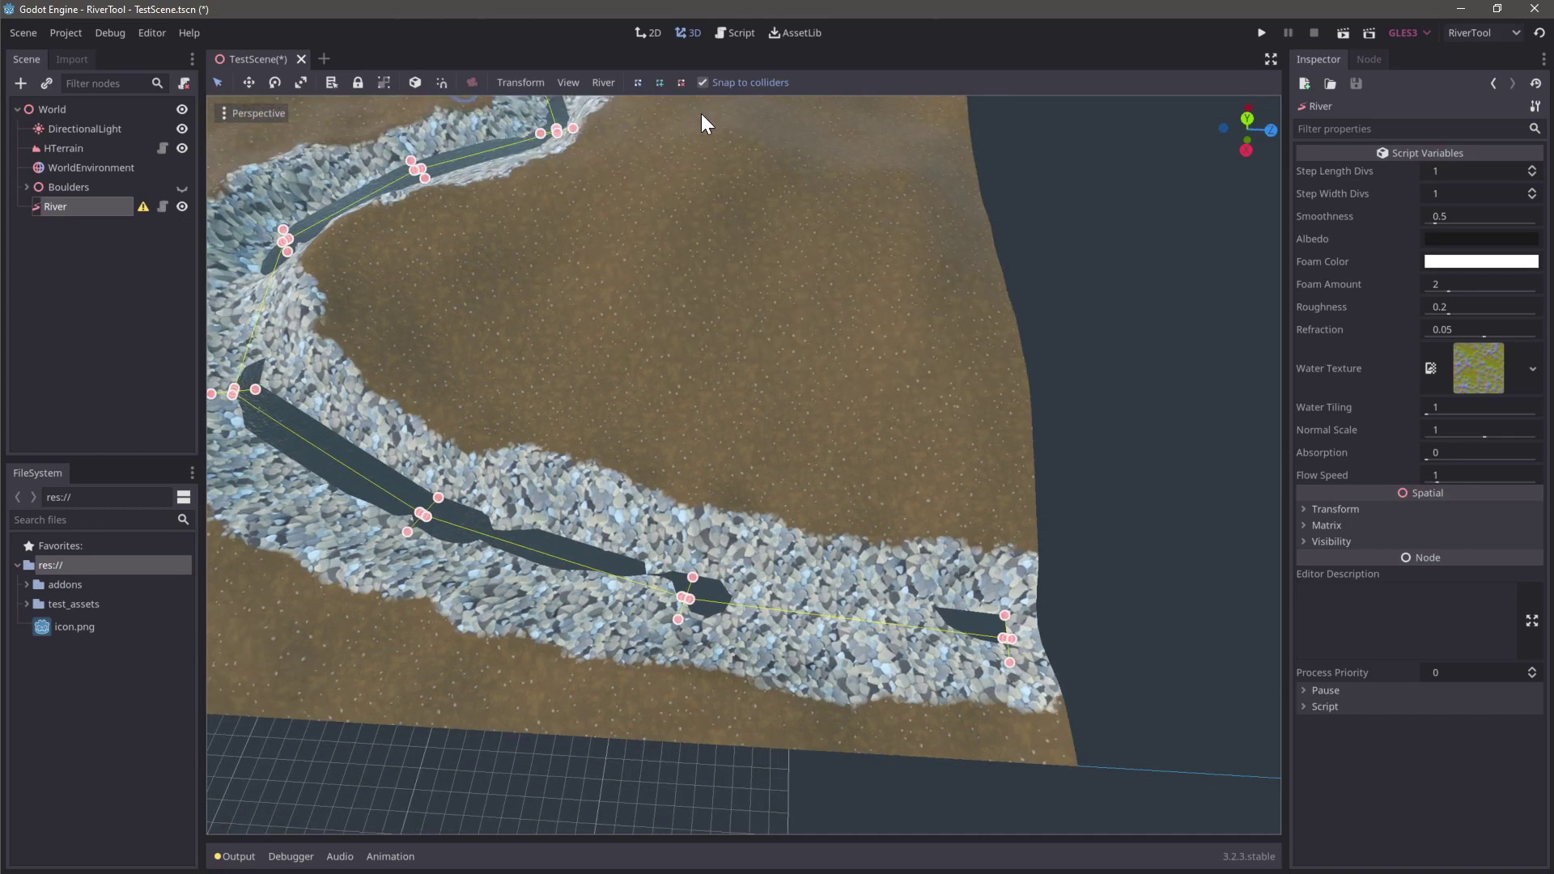
{"action": "middle_click_drag", "start_coordinate": [486, 306], "coordinate": [671, 337], "text": "shift"}
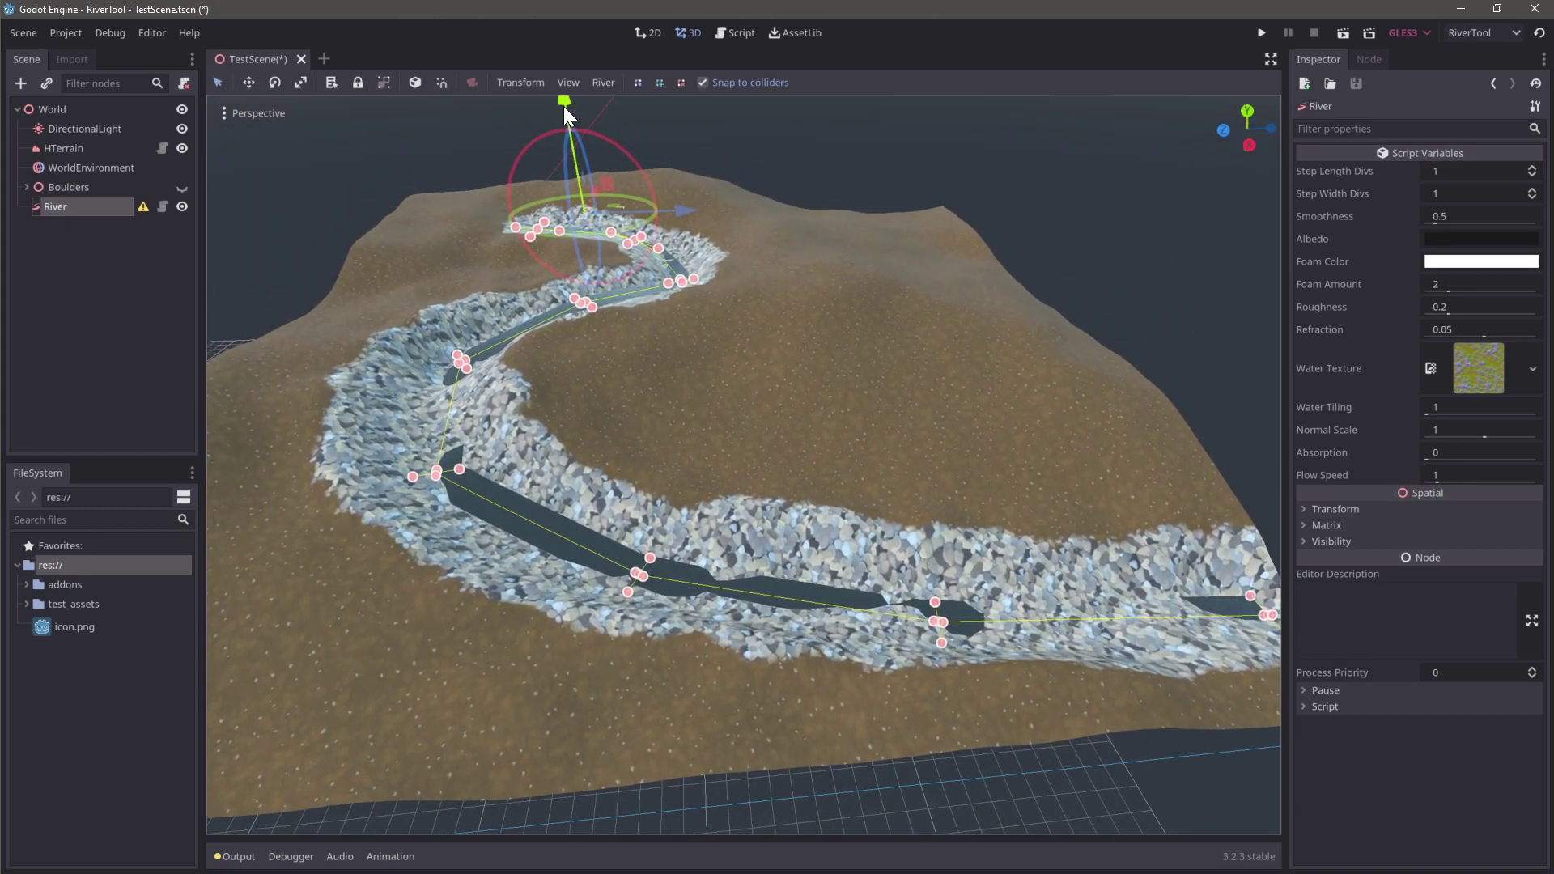
{"action": "scroll", "coordinate": [564, 106], "scroll_direction": "down", "scroll_amount": 3}
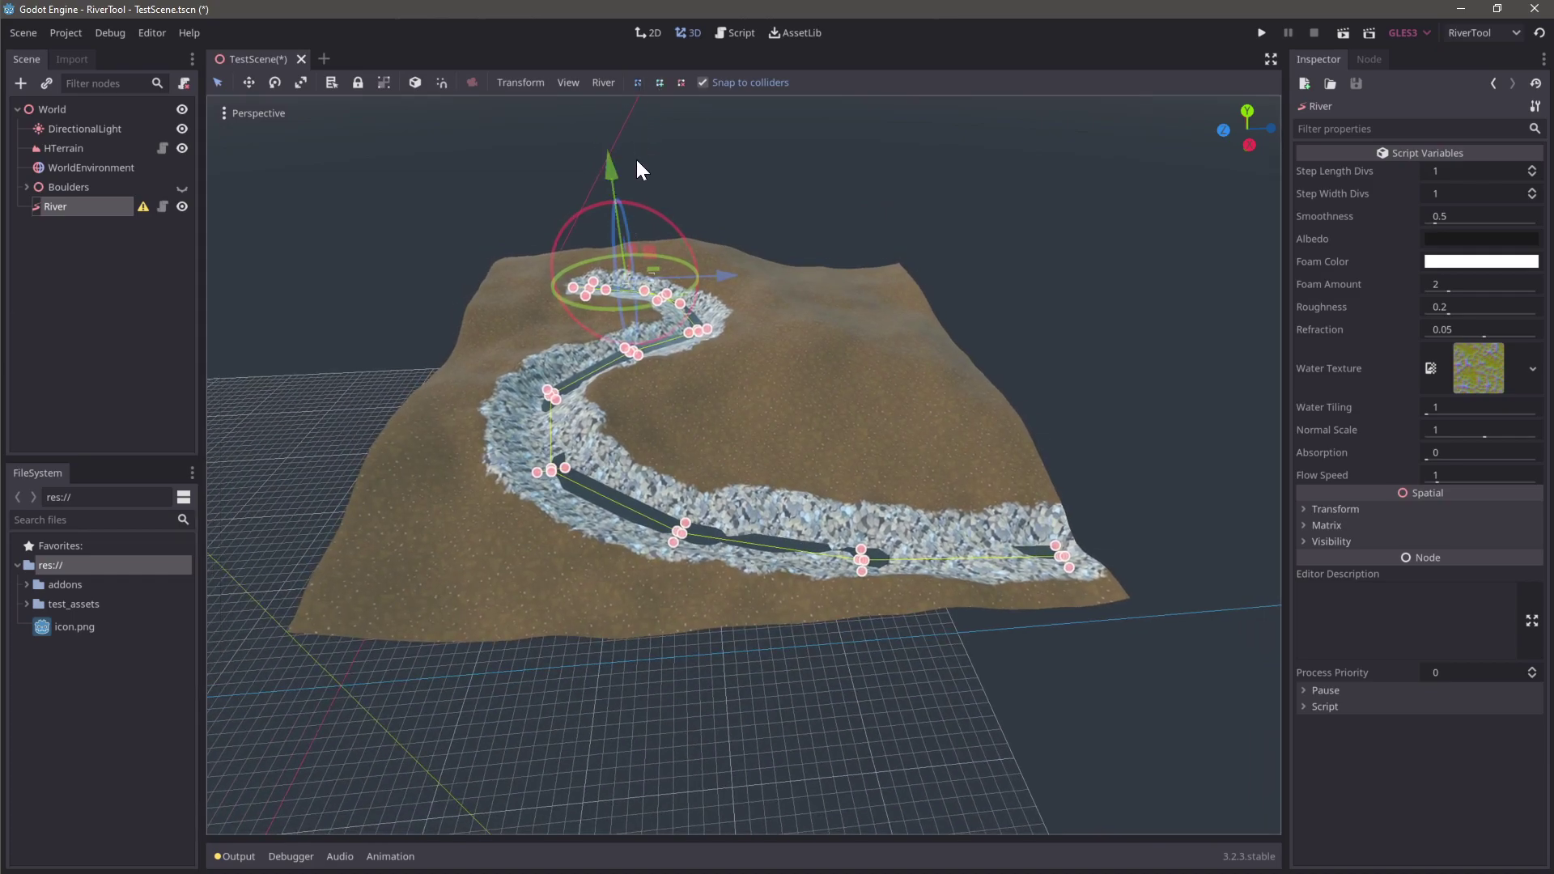
{"action": "left_click_drag", "start_coordinate": [611, 169], "coordinate": [611, 155]}
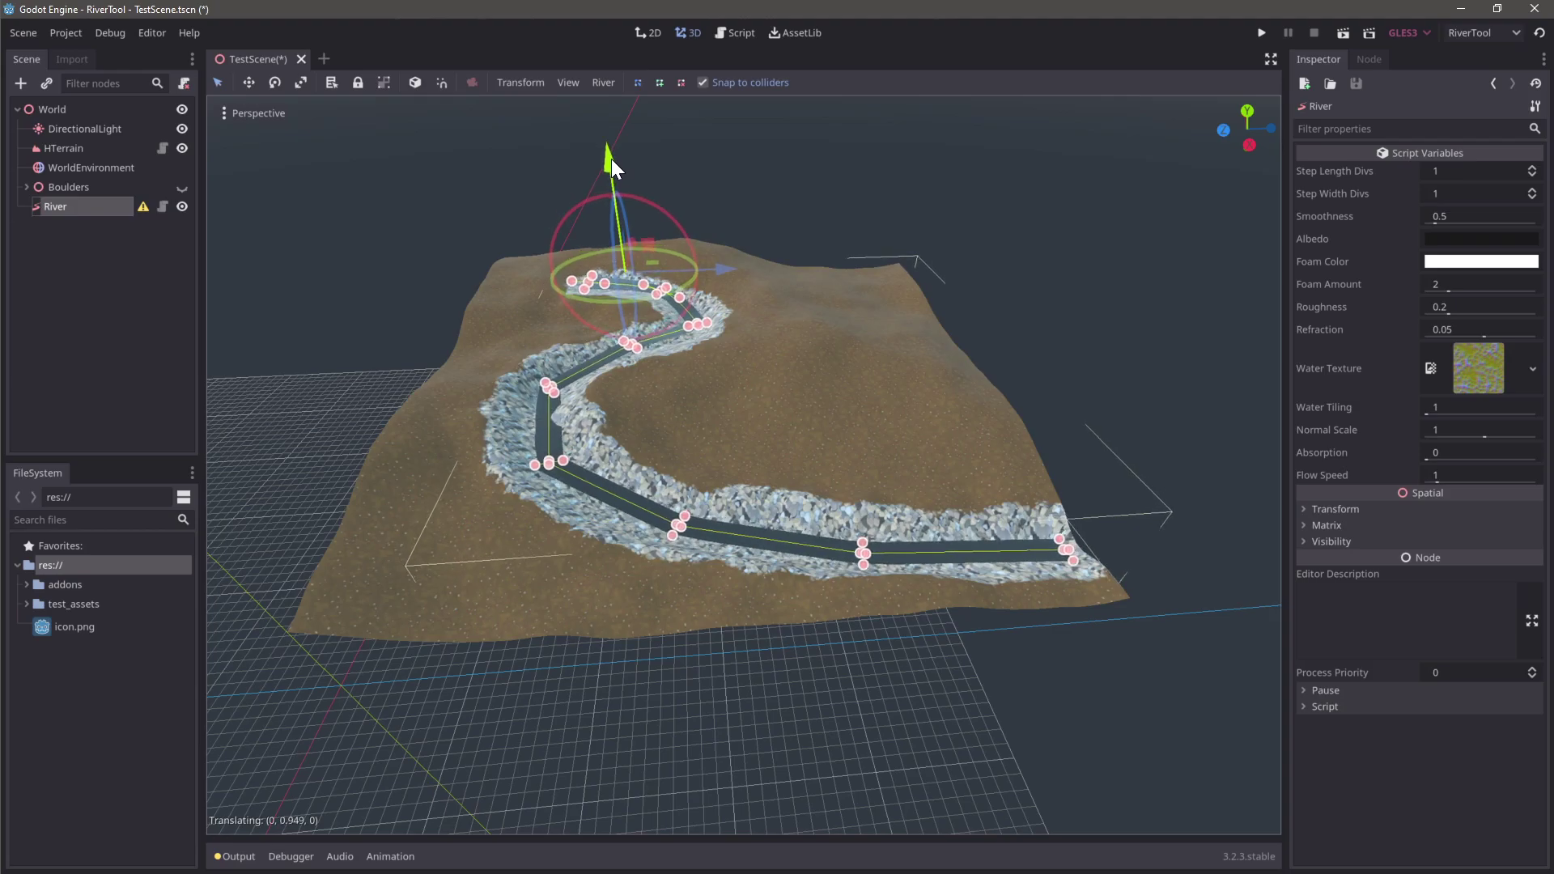
Widen the river at its first two points to fill the riverbed, and undo the last point move
{"action": "scroll", "coordinate": [640, 252], "scroll_direction": "up", "scroll_amount": 4}
{"action": "middle_click_drag", "start_coordinate": [761, 523], "coordinate": [604, 473]}
{"action": "left_click_drag", "start_coordinate": [537, 473], "coordinate": [770, 437]}
{"action": "scroll", "coordinate": [773, 428], "scroll_direction": "up", "scroll_amount": 6}
{"action": "key", "text": "ctrl+z"}
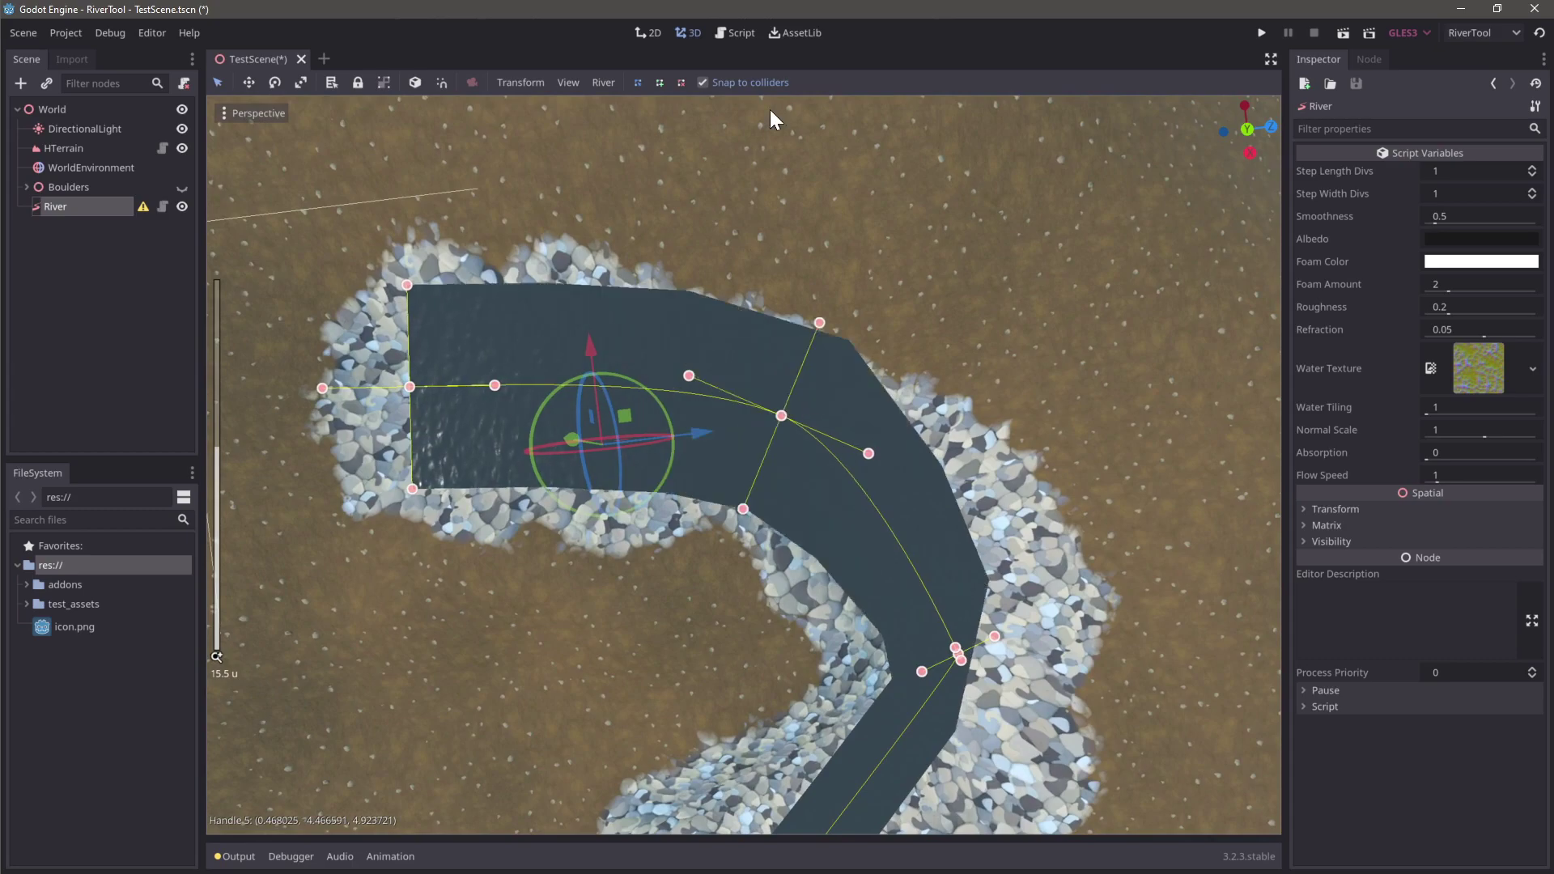
Turn off Snap to colliders and fine-tune the second river point's position and curve handle to follow the bend
{"action": "left_click", "coordinate": [704, 81]}
{"action": "middle_click_drag", "start_coordinate": [819, 479], "coordinate": [721, 430]}
{"action": "left_click_drag", "start_coordinate": [722, 429], "coordinate": [717, 435]}
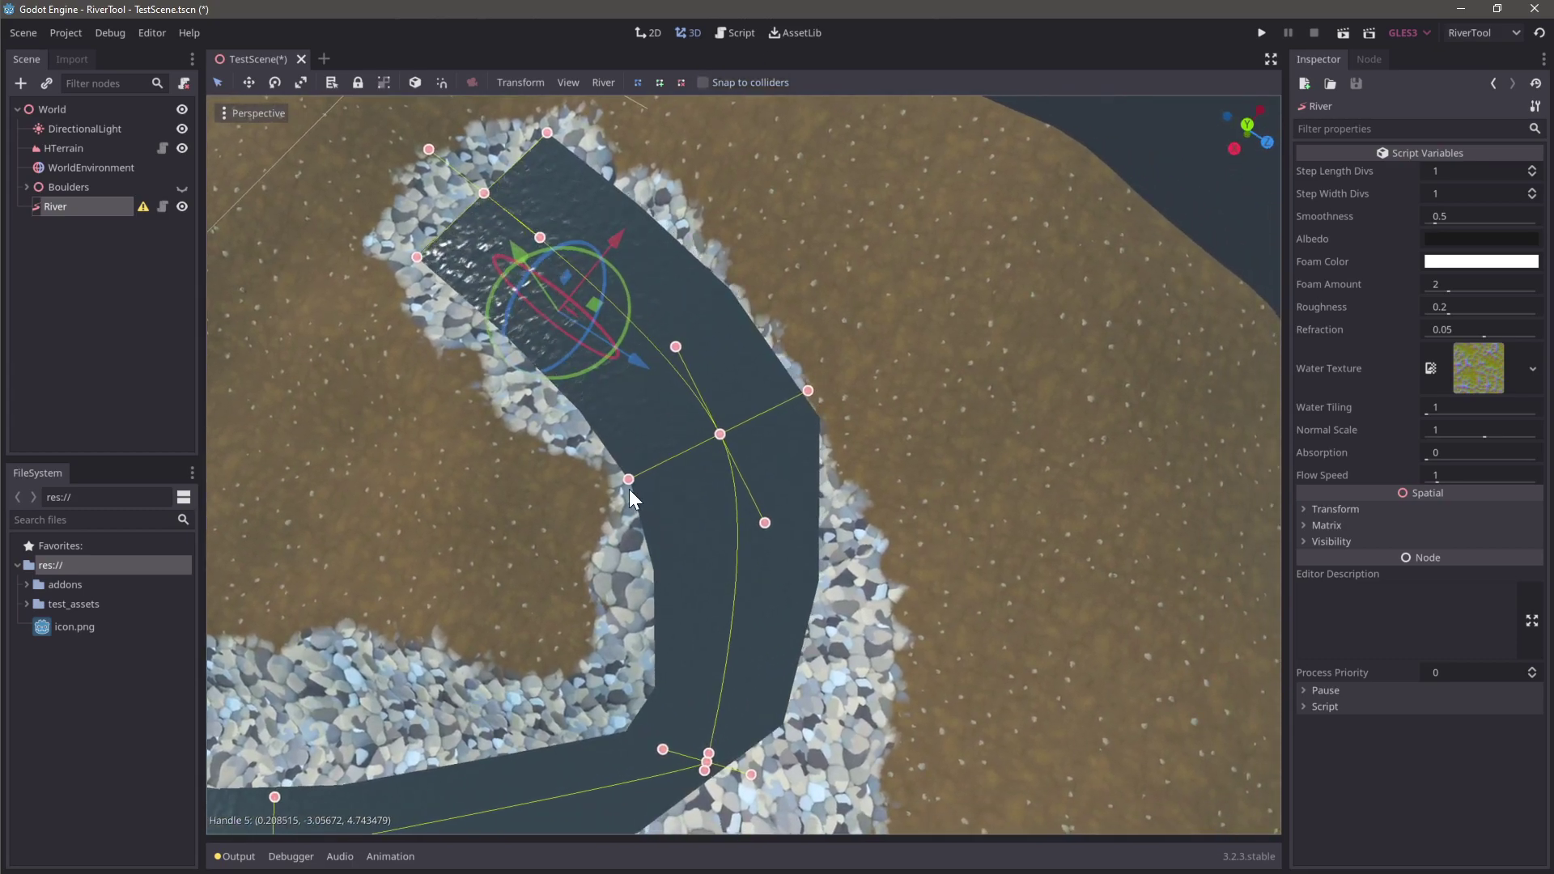
{"action": "mouse_move", "coordinate": [765, 523]}
{"action": "left_mouse_down"}
{"action": "mouse_move", "coordinate": [748, 518]}
{"action": "mouse_move", "coordinate": [757, 536]}
{"action": "left_mouse_up"}
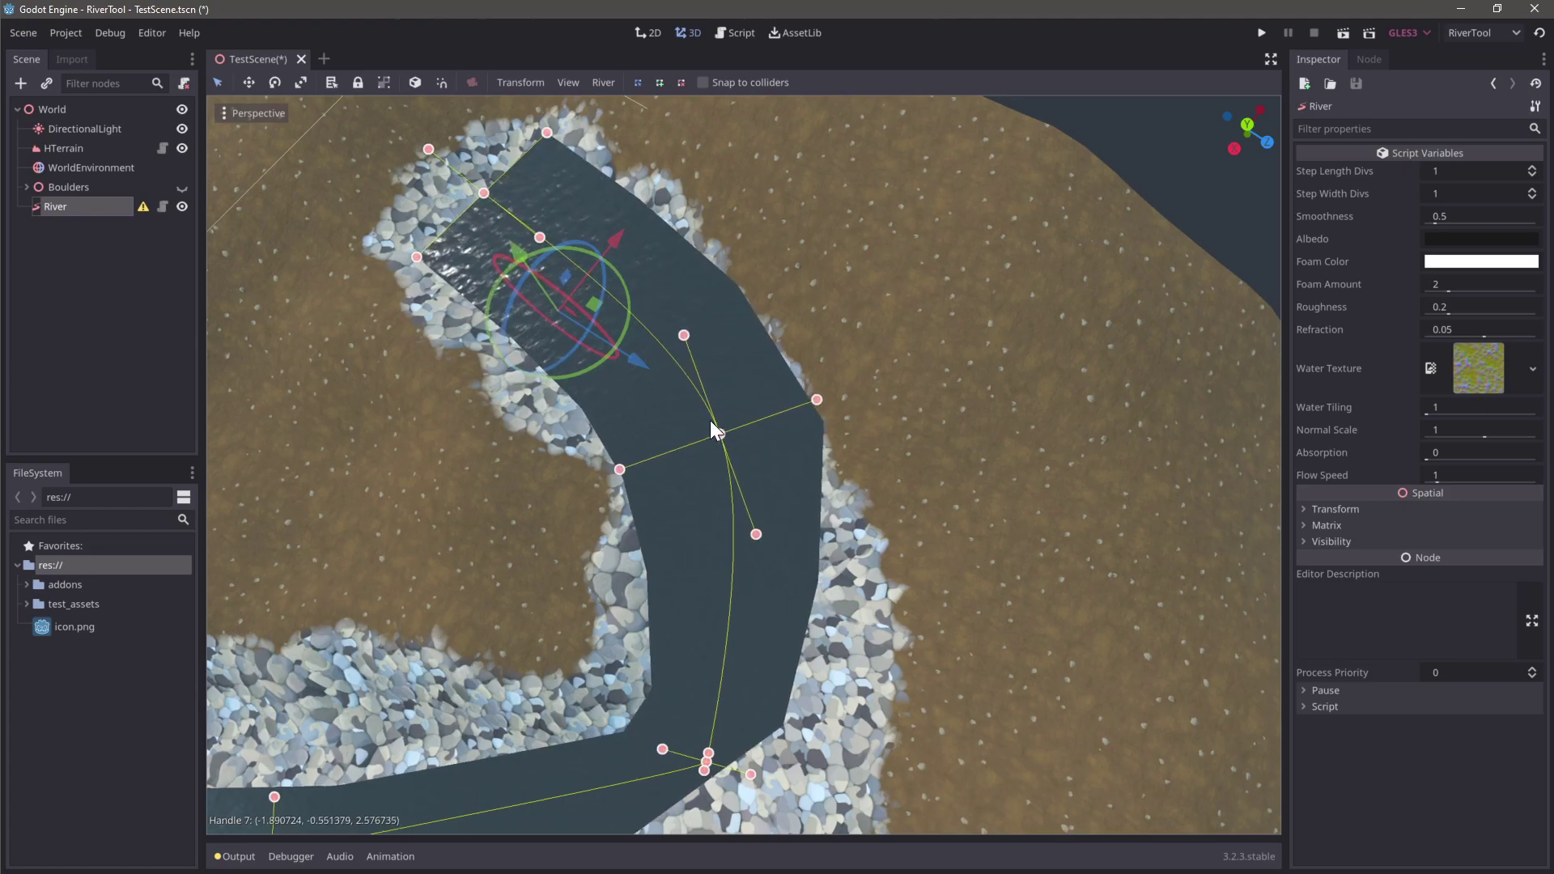
Nudge the second river point and move the third river point within the bend of the riverbed
{"action": "left_click_drag", "start_coordinate": [719, 432], "coordinate": [718, 436]}
{"action": "middle_click_drag", "start_coordinate": [730, 462], "coordinate": [748, 424]}
{"action": "scroll", "coordinate": [745, 429], "scroll_direction": "down", "scroll_amount": 6}
{"action": "left_click_drag", "start_coordinate": [718, 640], "coordinate": [729, 640]}
{"action": "middle_click_drag", "start_coordinate": [729, 640], "coordinate": [731, 670]}
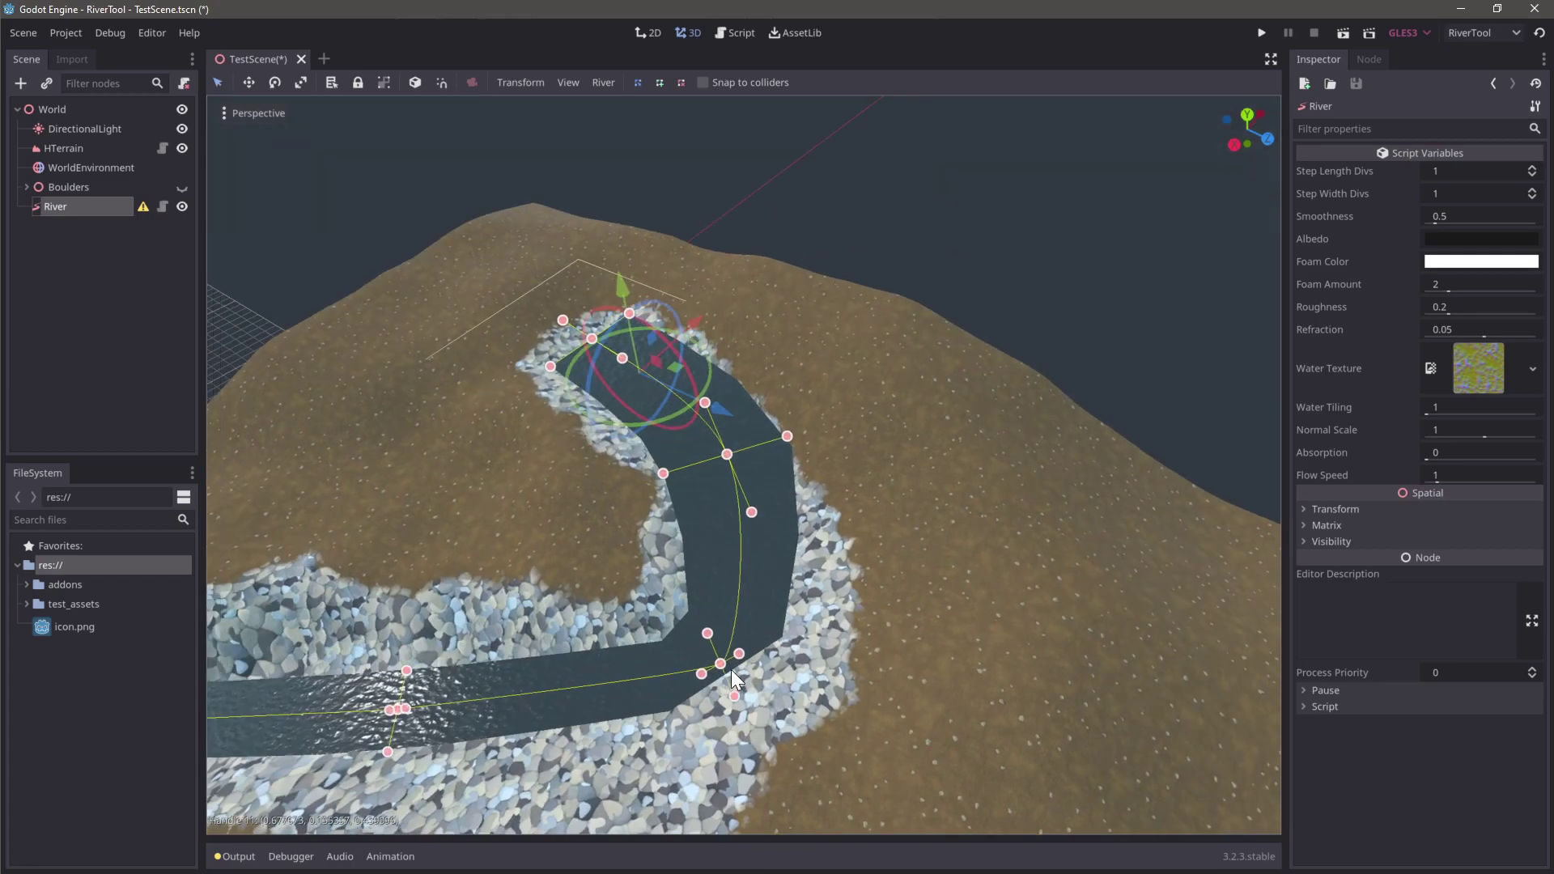
Lengthen and angle the third river point's curve handles around the bend and widen that point to about 2.81
{"action": "left_click_drag", "start_coordinate": [738, 653], "coordinate": [760, 624]}
{"action": "left_click_drag", "start_coordinate": [735, 696], "coordinate": [769, 718]}
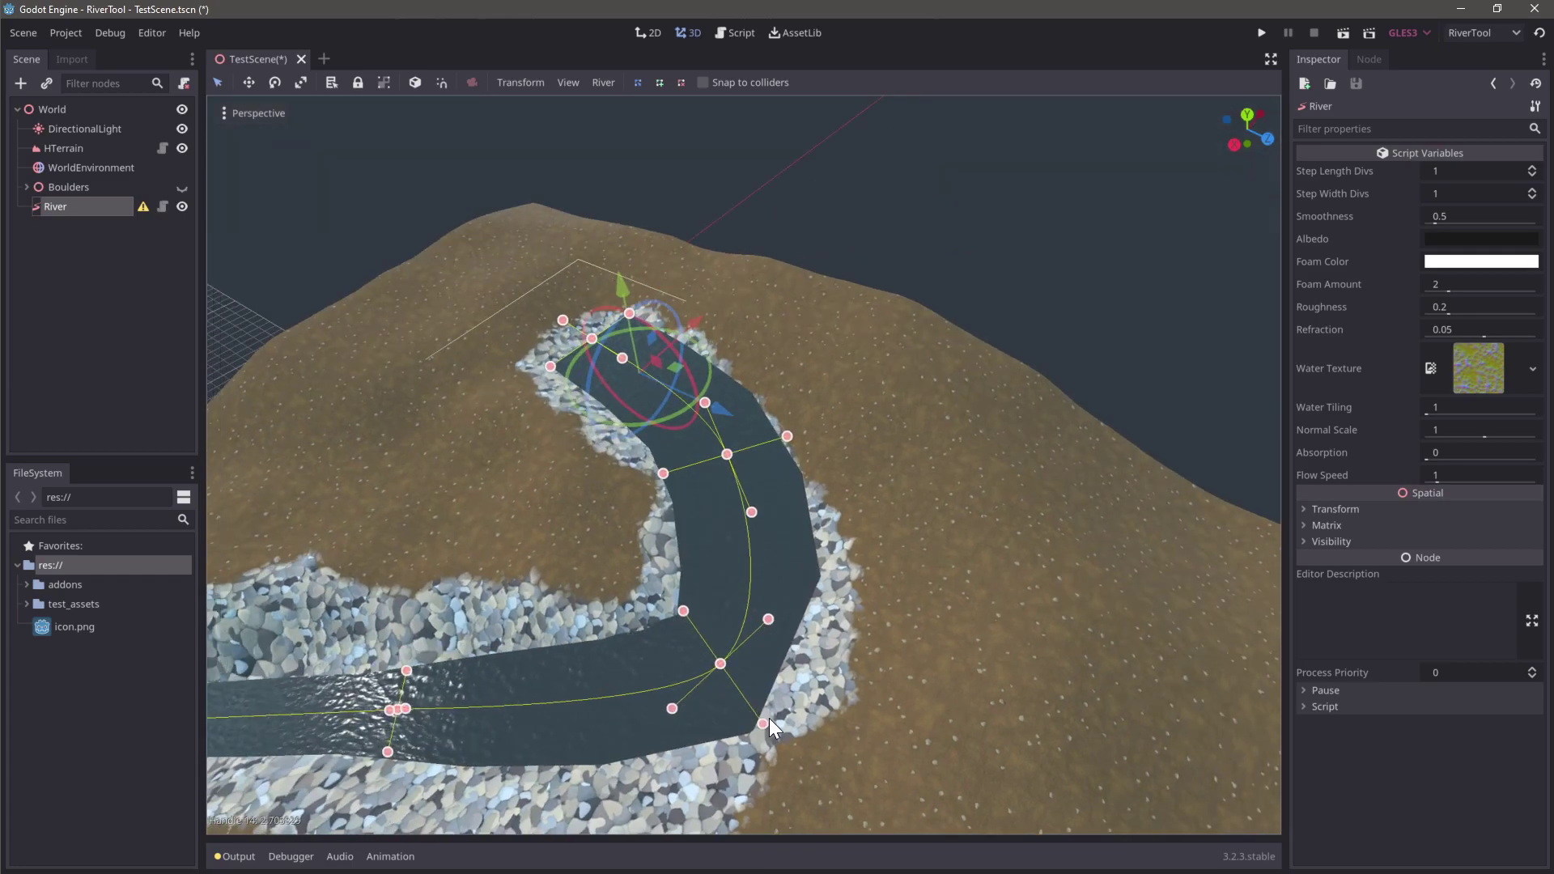
{"action": "middle_click_drag", "start_coordinate": [744, 710], "coordinate": [774, 721]}
{"action": "left_click_drag", "start_coordinate": [798, 616], "coordinate": [806, 588]}
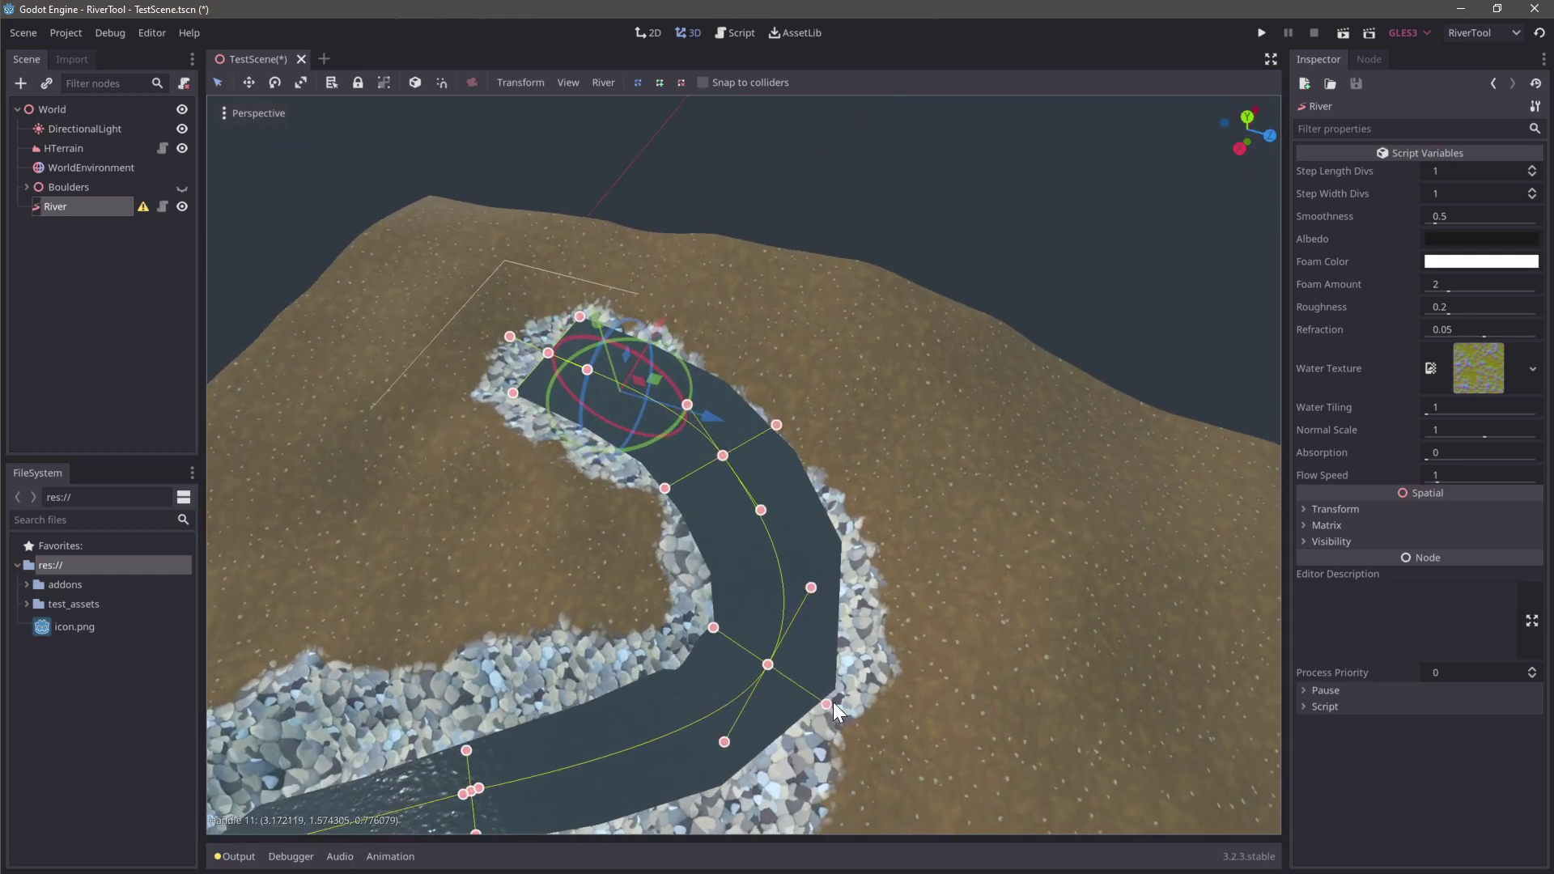
{"action": "left_click_drag", "start_coordinate": [827, 706], "coordinate": [835, 643]}
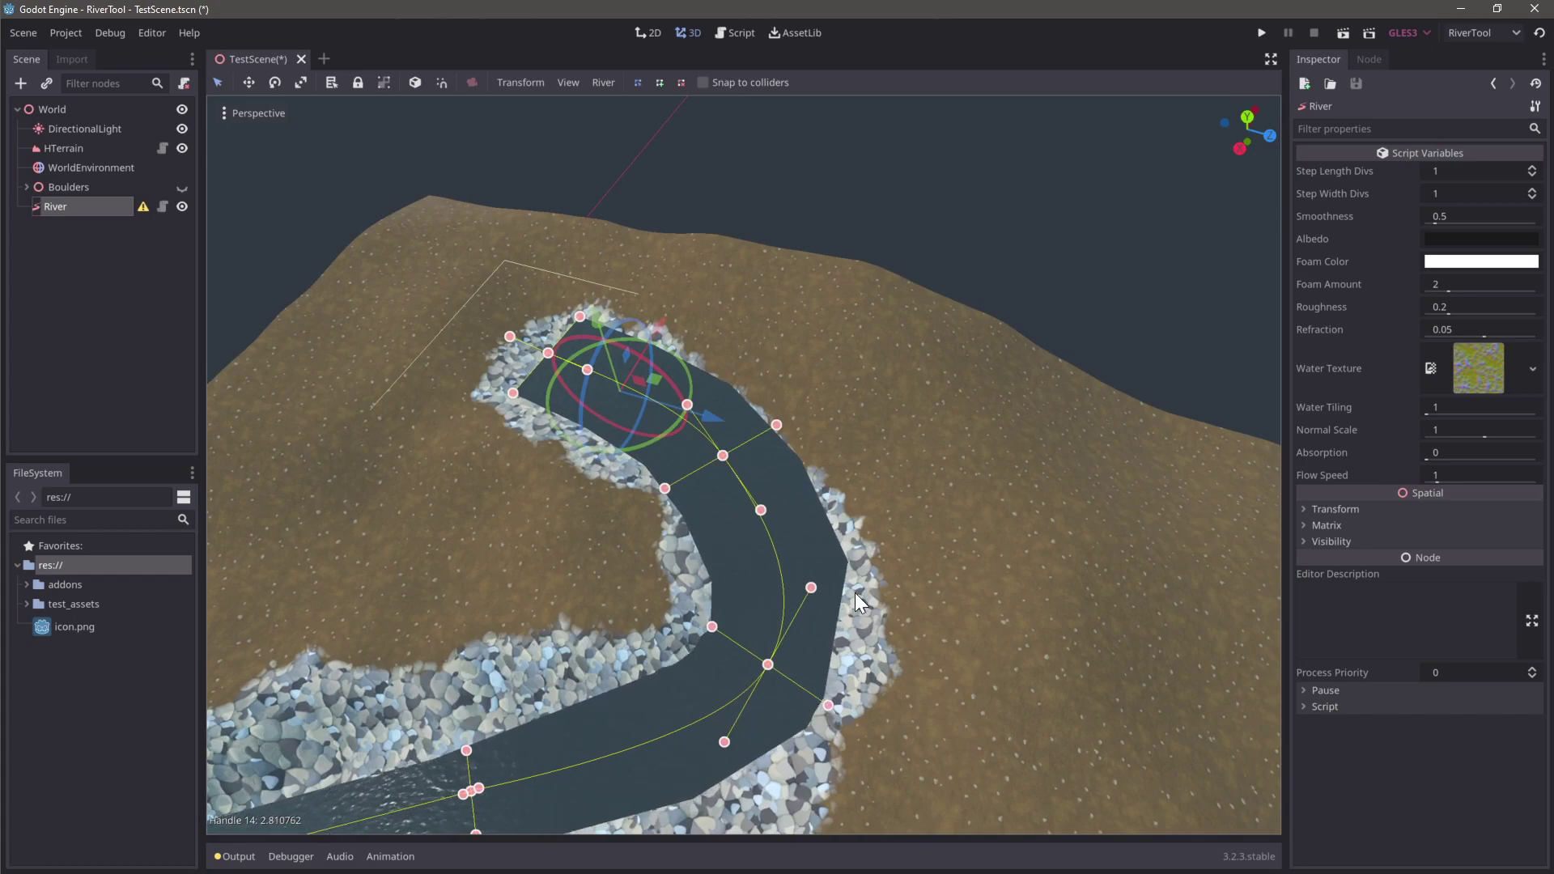
Set the river's Step Length Divs and Step Width Divs both to 3
{"action": "middle_click_drag", "start_coordinate": [855, 593], "coordinate": [777, 574]}
{"action": "scroll", "coordinate": [775, 576], "scroll_direction": "up", "scroll_amount": 3}
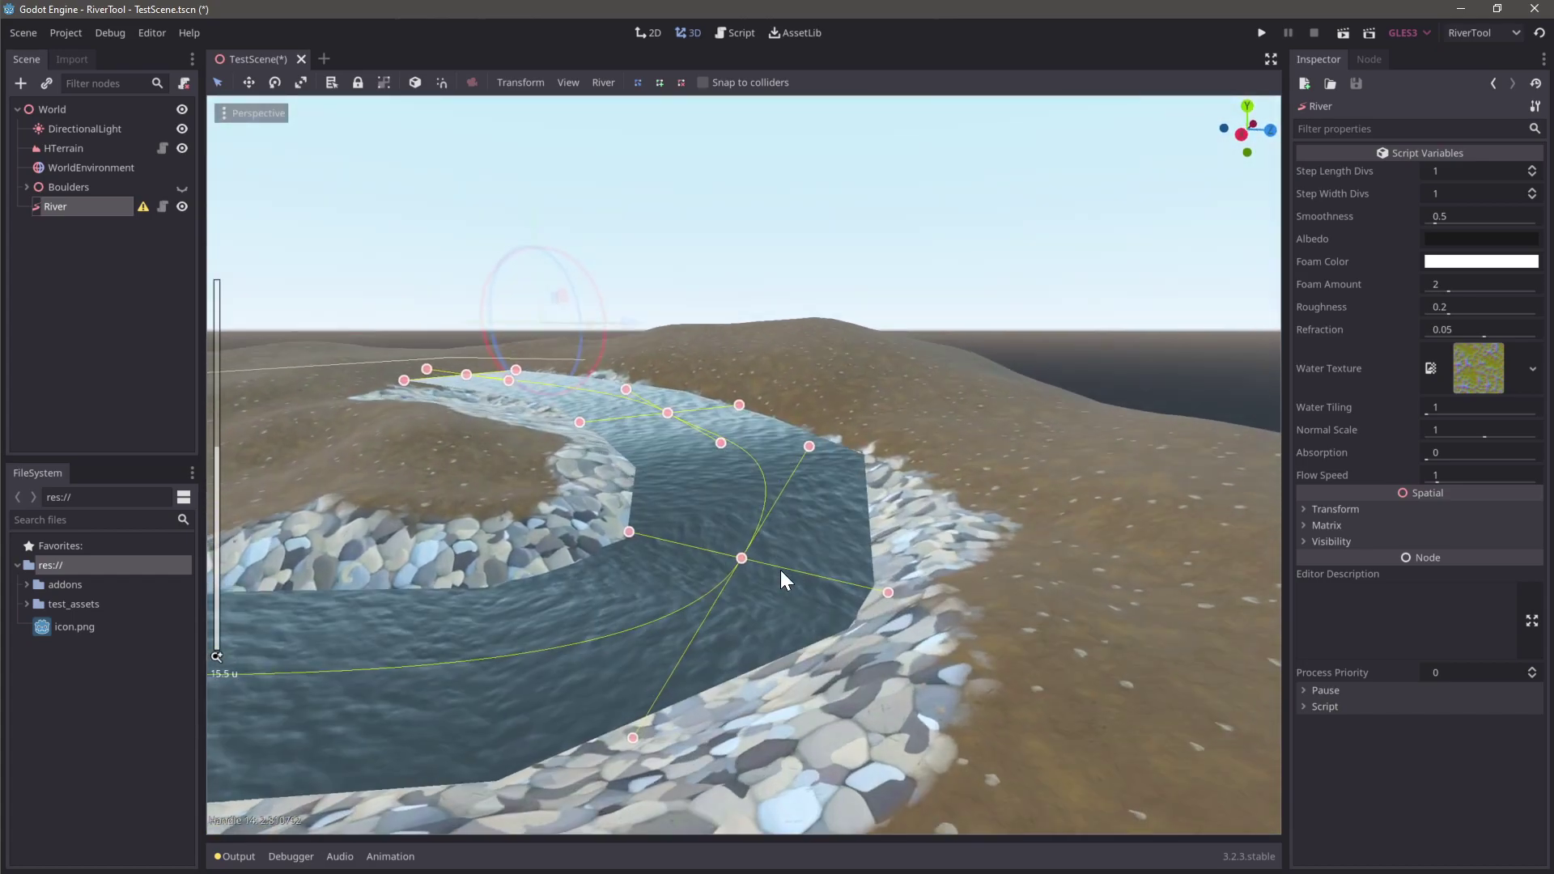
{"action": "left_click", "coordinate": [1531, 169]}
{"action": "left_click", "coordinate": [1531, 169]}
{"action": "left_click", "coordinate": [1532, 190]}
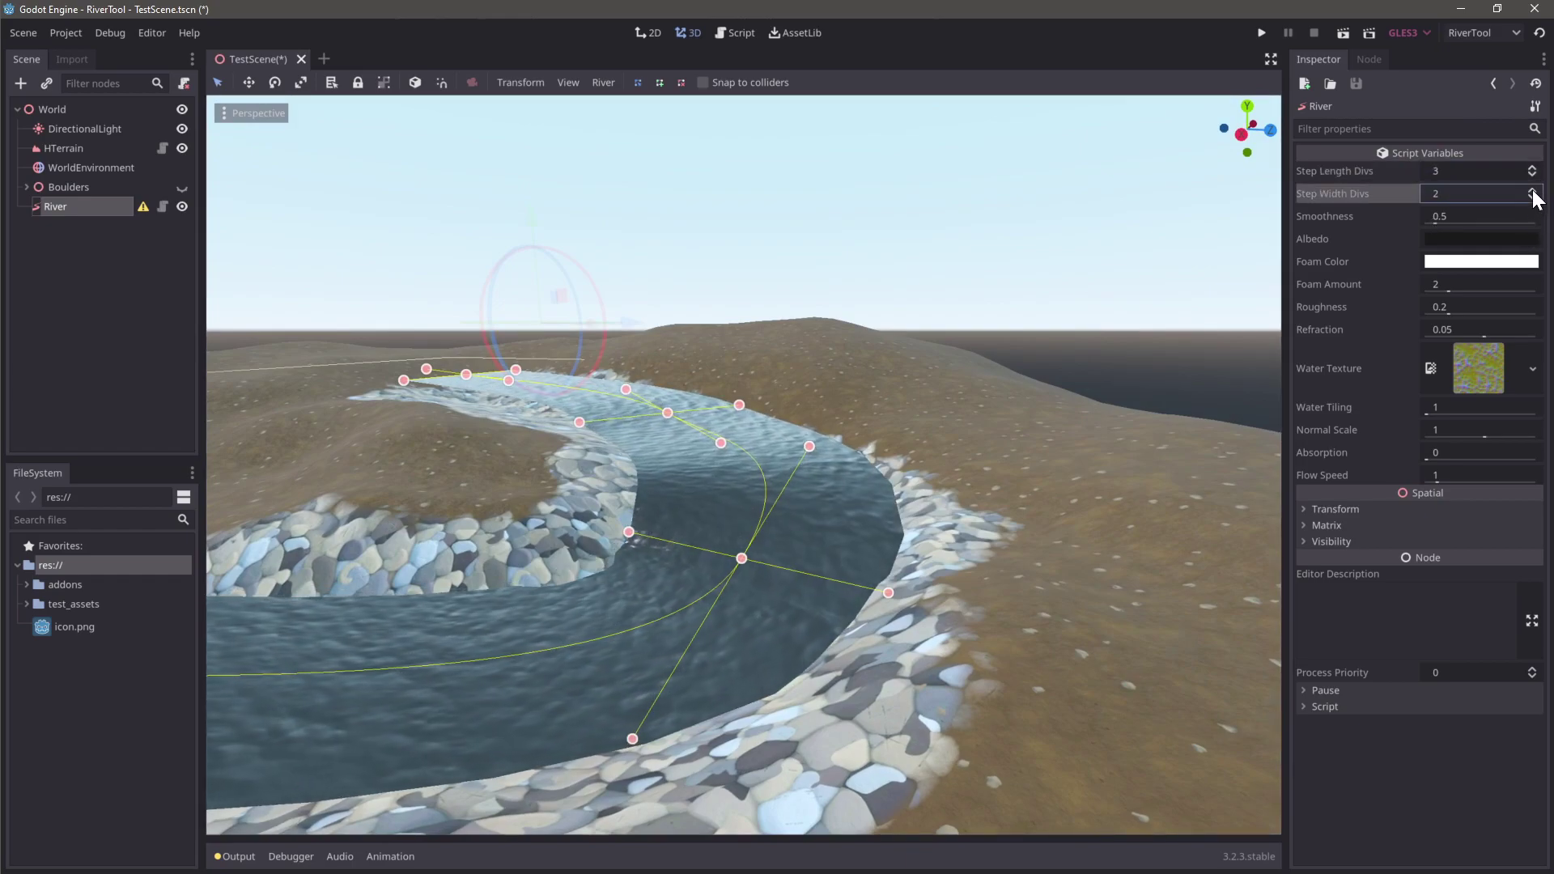
{"action": "left_click", "coordinate": [1533, 190]}
Reposition the third river point in the bend and angle the second point's curve handle to follow the riverbed
{"action": "middle_click_drag", "start_coordinate": [868, 623], "coordinate": [909, 663]}
{"action": "left_click_drag", "start_coordinate": [836, 620], "coordinate": [821, 621]}
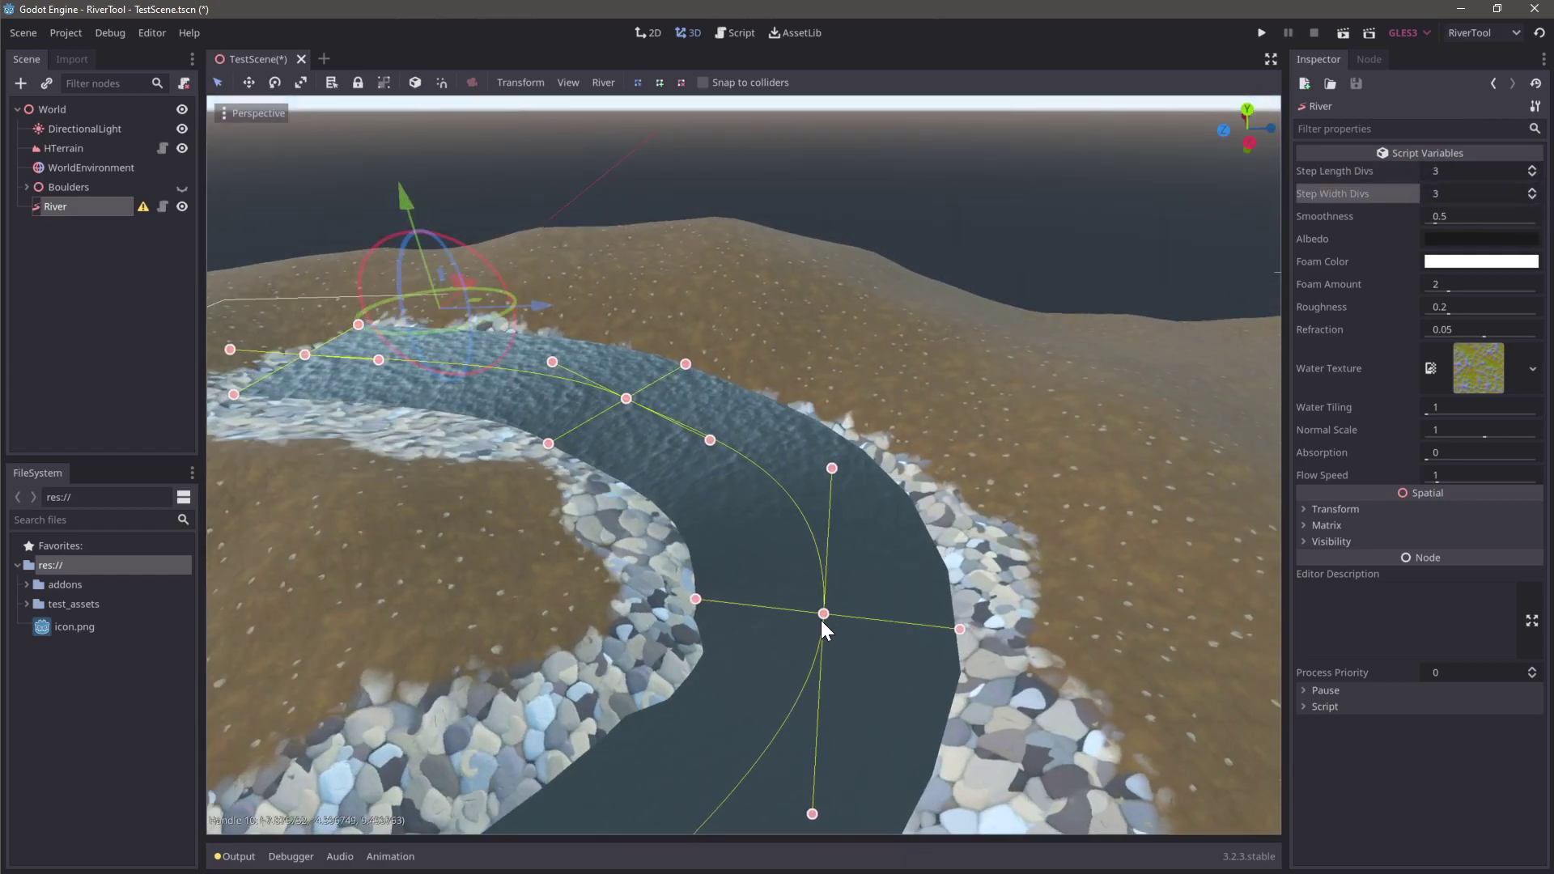
{"action": "middle_click_drag", "start_coordinate": [821, 621], "coordinate": [772, 607]}
{"action": "middle_click_drag", "start_coordinate": [754, 480], "coordinate": [683, 483]}
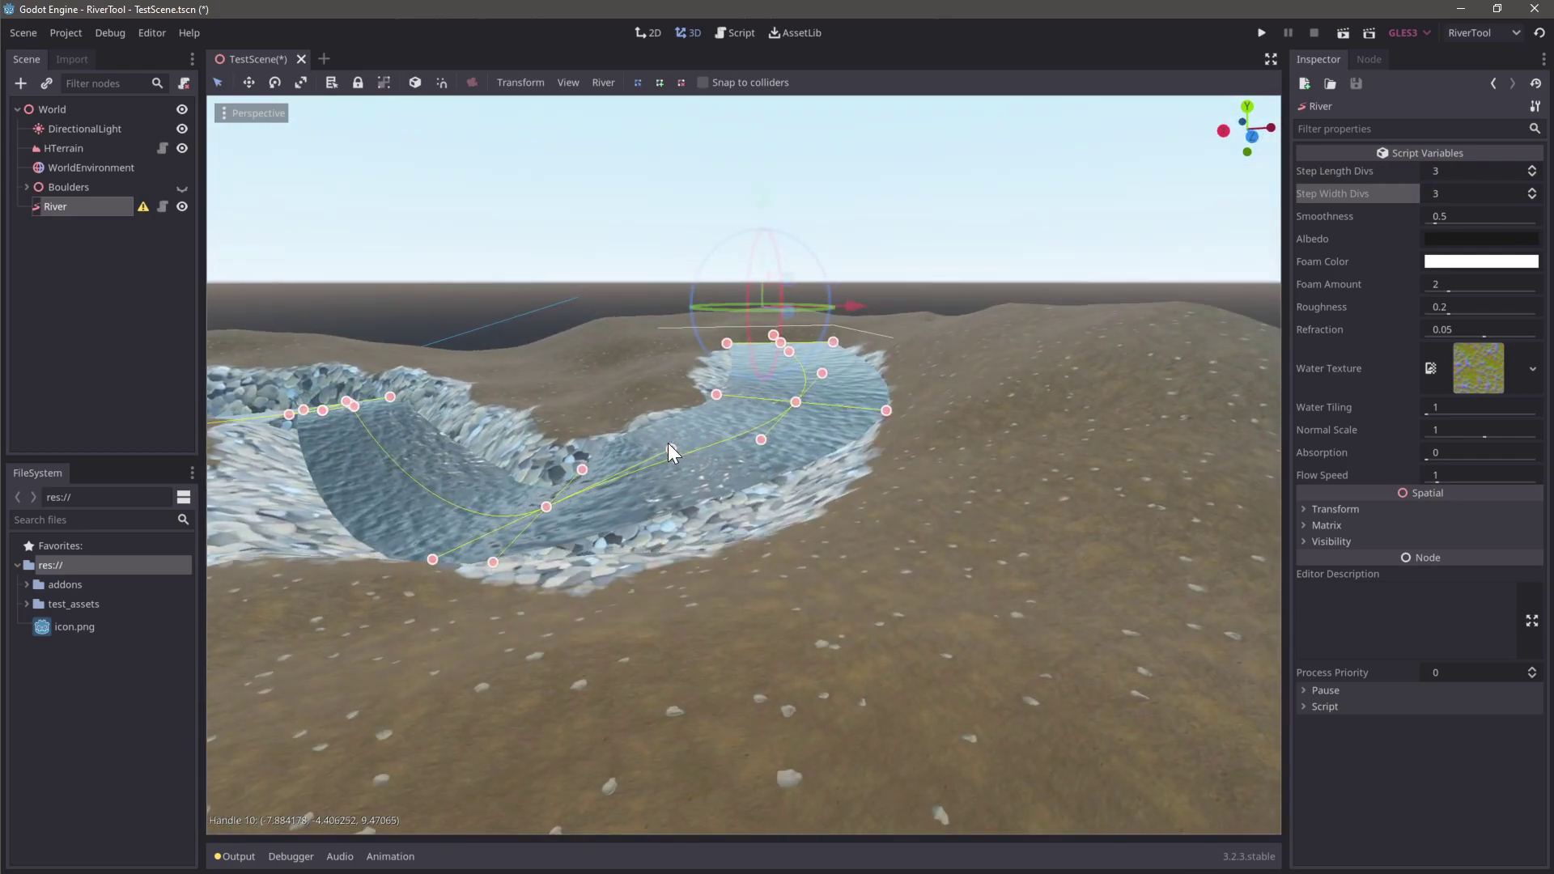
{"action": "left_click_drag", "start_coordinate": [668, 444], "coordinate": [719, 492]}
{"action": "middle_click_drag", "start_coordinate": [767, 421], "coordinate": [774, 498]}
{"action": "middle_click_drag", "start_coordinate": [747, 258], "coordinate": [750, 406], "text": "shift"}
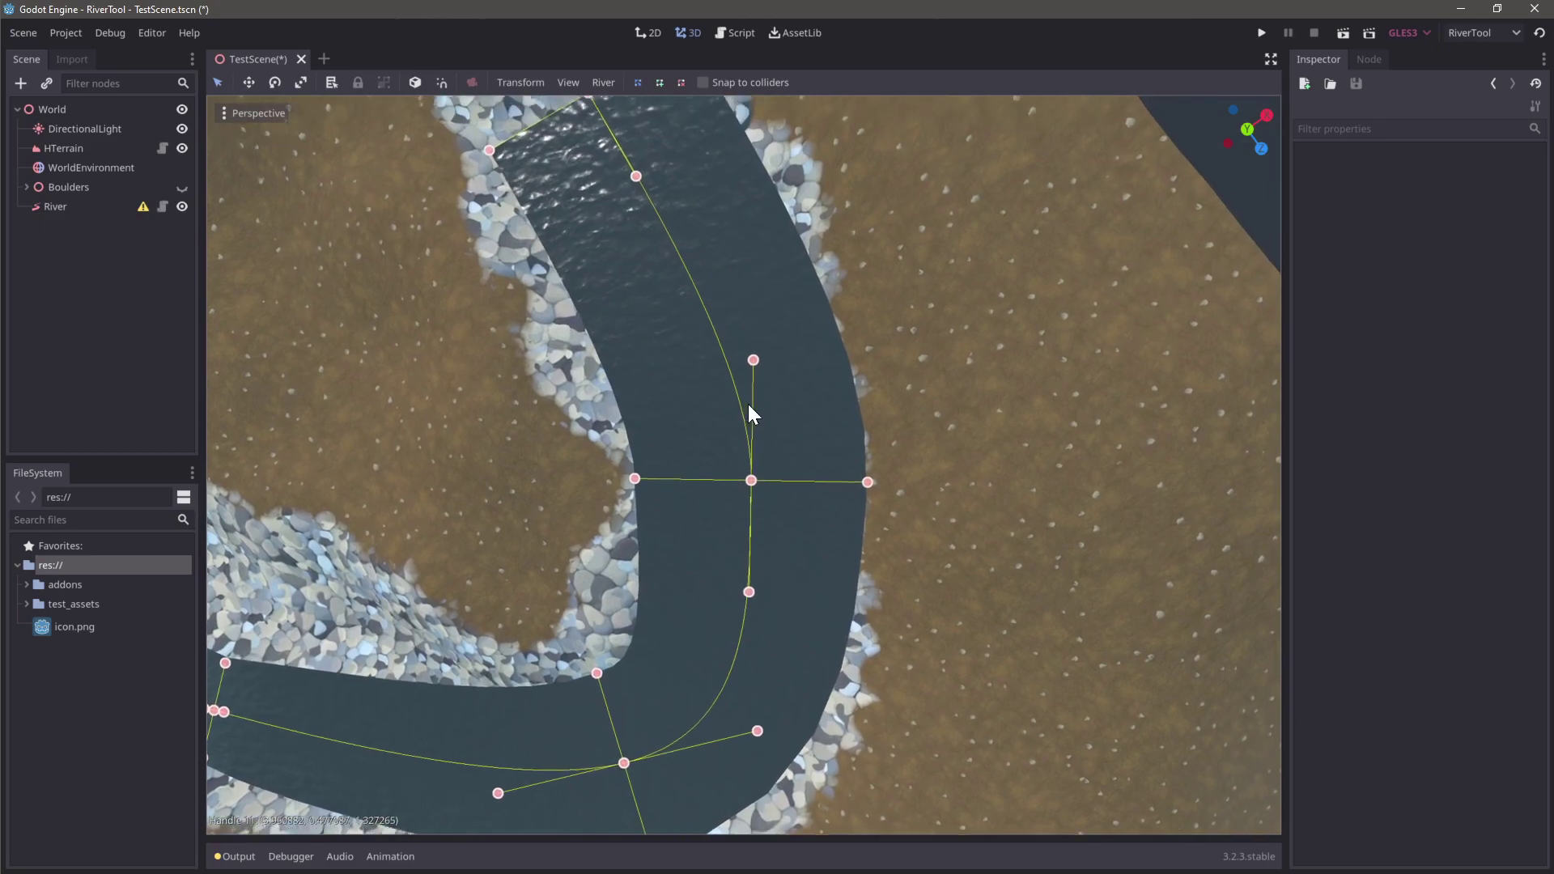
{"action": "left_click_drag", "start_coordinate": [755, 369], "coordinate": [732, 373]}
Pull out the curve handles of the fourth, fifth and sixth river points to smooth the middle bends
{"action": "scroll", "coordinate": [720, 391], "scroll_direction": "down", "scroll_amount": 7}
{"action": "middle_click_drag", "start_coordinate": [456, 612], "coordinate": [683, 498], "text": "shift"}
{"action": "left_click_drag", "start_coordinate": [655, 537], "coordinate": [702, 529]}
{"action": "middle_click_drag", "start_coordinate": [368, 650], "coordinate": [738, 537], "text": "shift"}
{"action": "left_click_drag", "start_coordinate": [836, 417], "coordinate": [880, 370]}
{"action": "left_click_drag", "start_coordinate": [835, 421], "coordinate": [851, 428]}
{"action": "middle_click_drag", "start_coordinate": [762, 675], "coordinate": [705, 568], "text": "shift"}
{"action": "left_click_drag", "start_coordinate": [687, 567], "coordinate": [672, 477]}
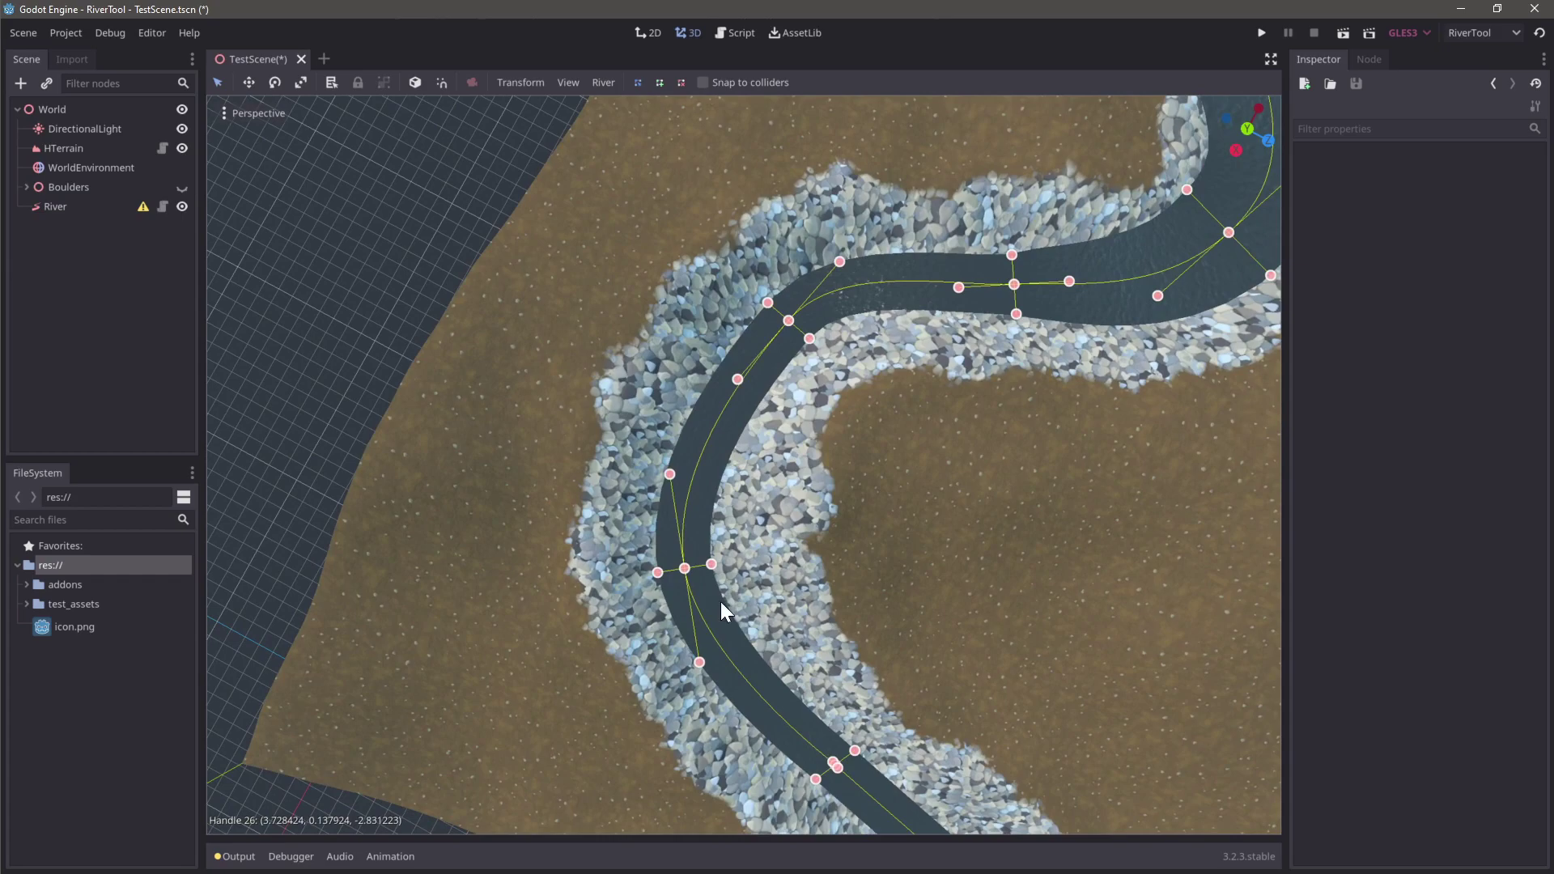
Pull out the curve handles of the last three river points along the lower riverbed
{"action": "middle_click_drag", "start_coordinate": [853, 791], "coordinate": [692, 635], "text": "shift"}
{"action": "left_click_drag", "start_coordinate": [698, 633], "coordinate": [758, 697]}
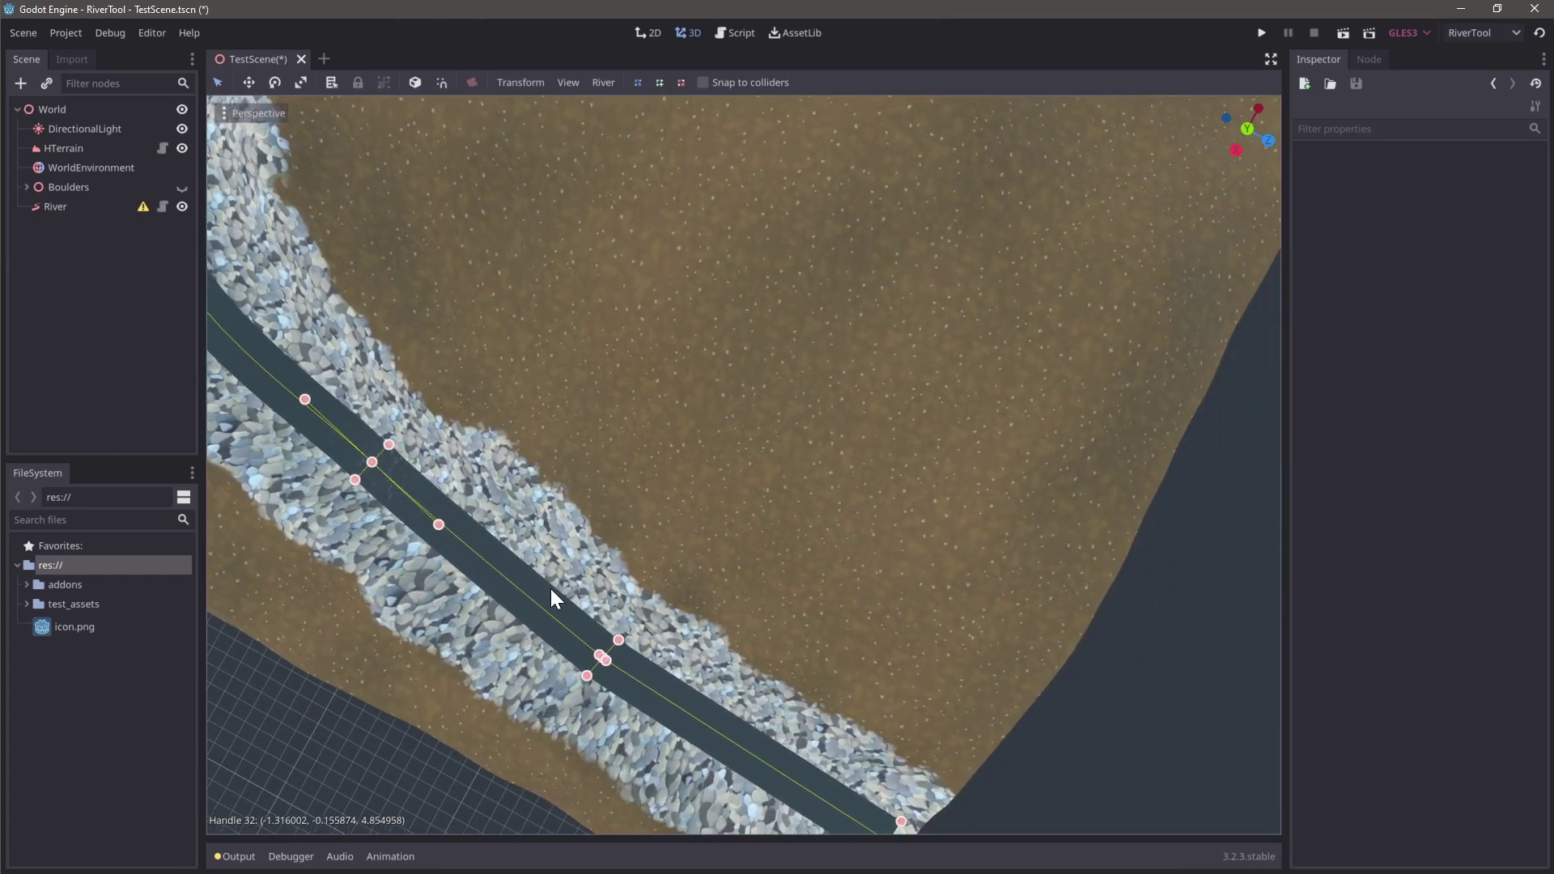
{"action": "middle_click_drag", "start_coordinate": [550, 590], "coordinate": [531, 574], "text": "shift"}
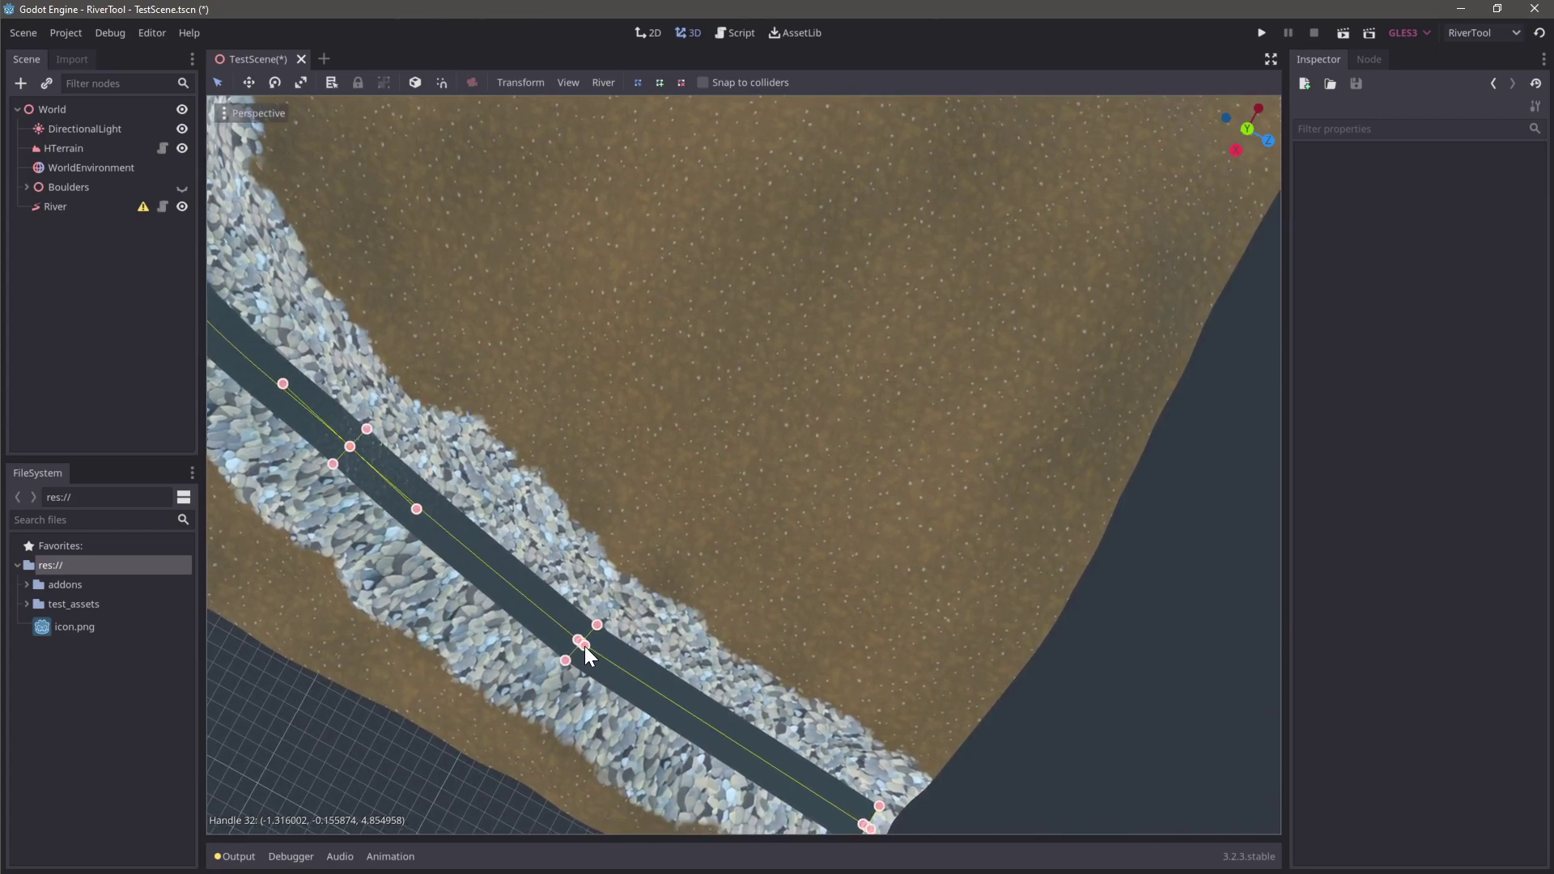
{"action": "left_click_drag", "start_coordinate": [581, 642], "coordinate": [683, 712]}
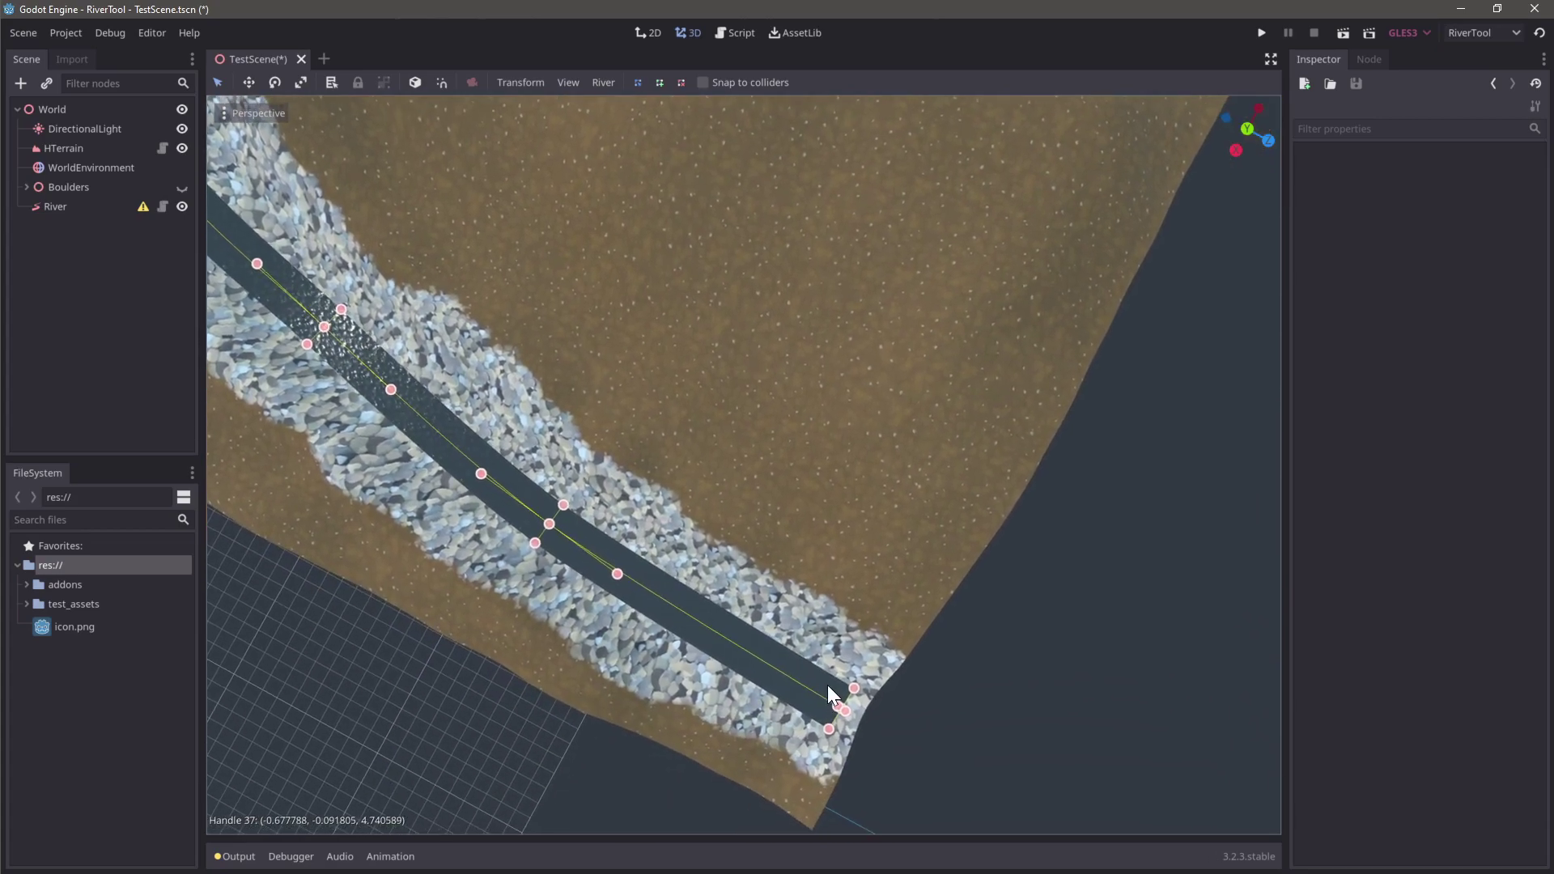
{"action": "left_click_drag", "start_coordinate": [827, 685], "coordinate": [835, 703]}
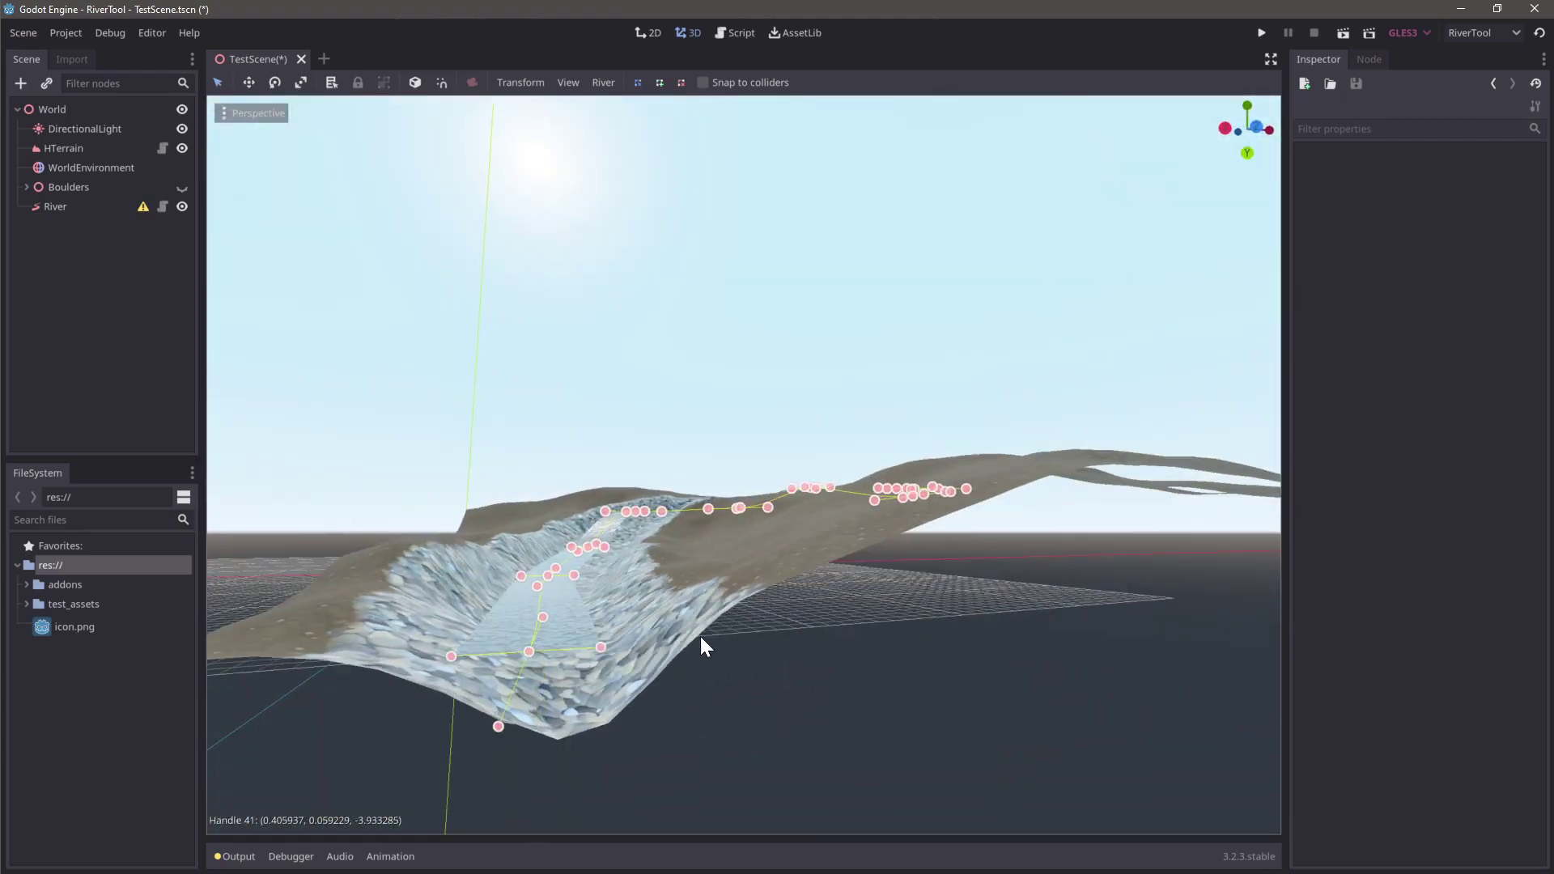
Widen the last river point to about 3.77 and the eighth point to about 3.86 to fill the riverbed
{"action": "left_click_drag", "start_coordinate": [601, 648], "coordinate": [705, 647]}
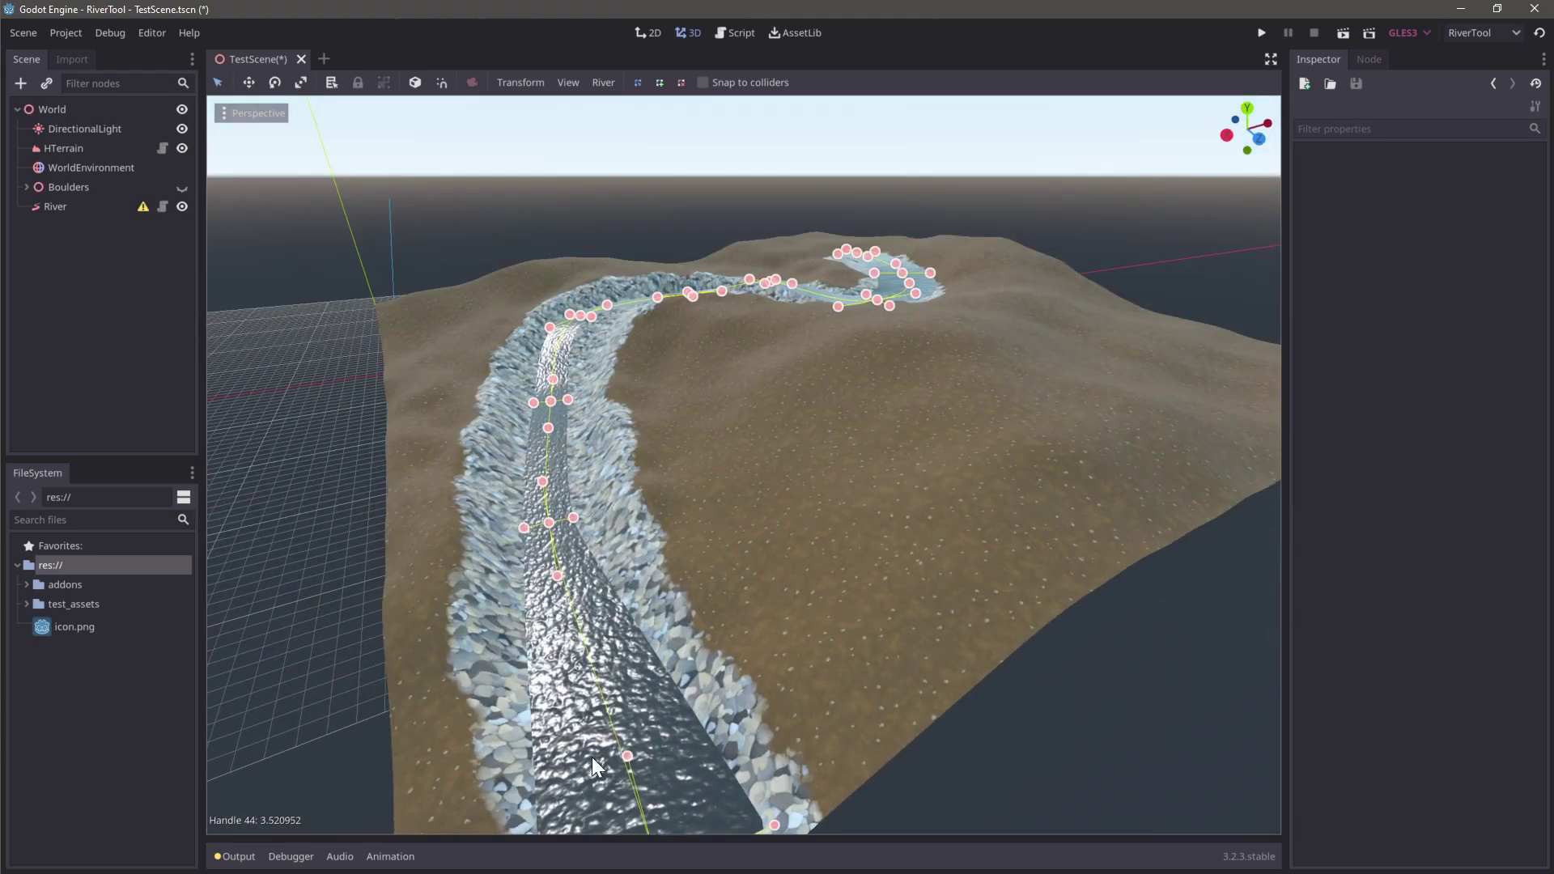
{"action": "middle_click_drag", "start_coordinate": [592, 757], "coordinate": [579, 625], "text": "shift"}
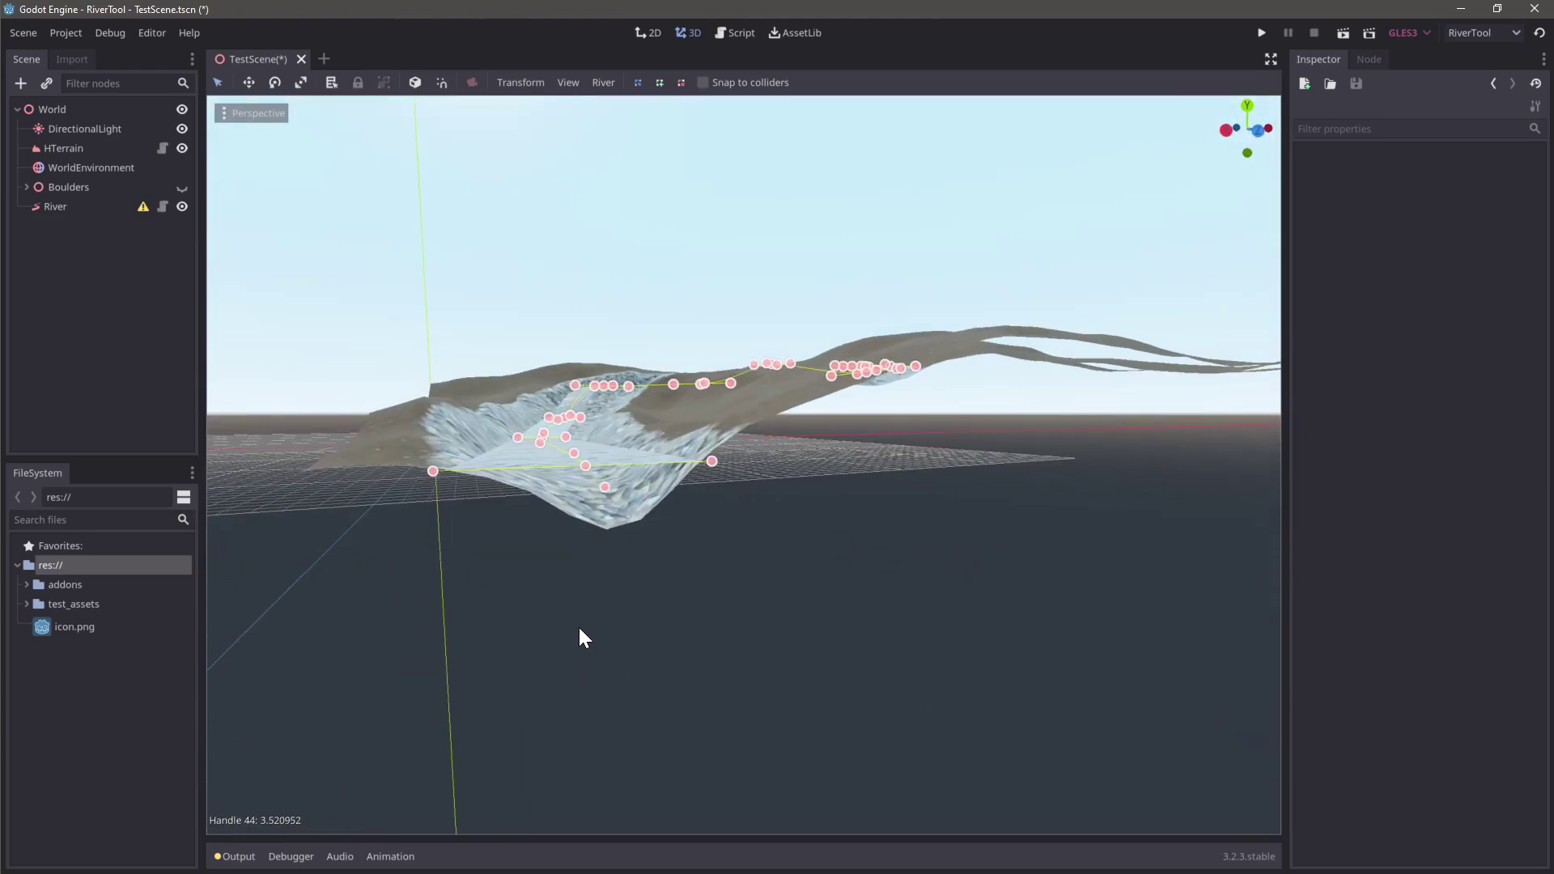
{"action": "middle_click_drag", "start_coordinate": [597, 500], "coordinate": [598, 509]}
{"action": "left_click_drag", "start_coordinate": [596, 493], "coordinate": [607, 499]}
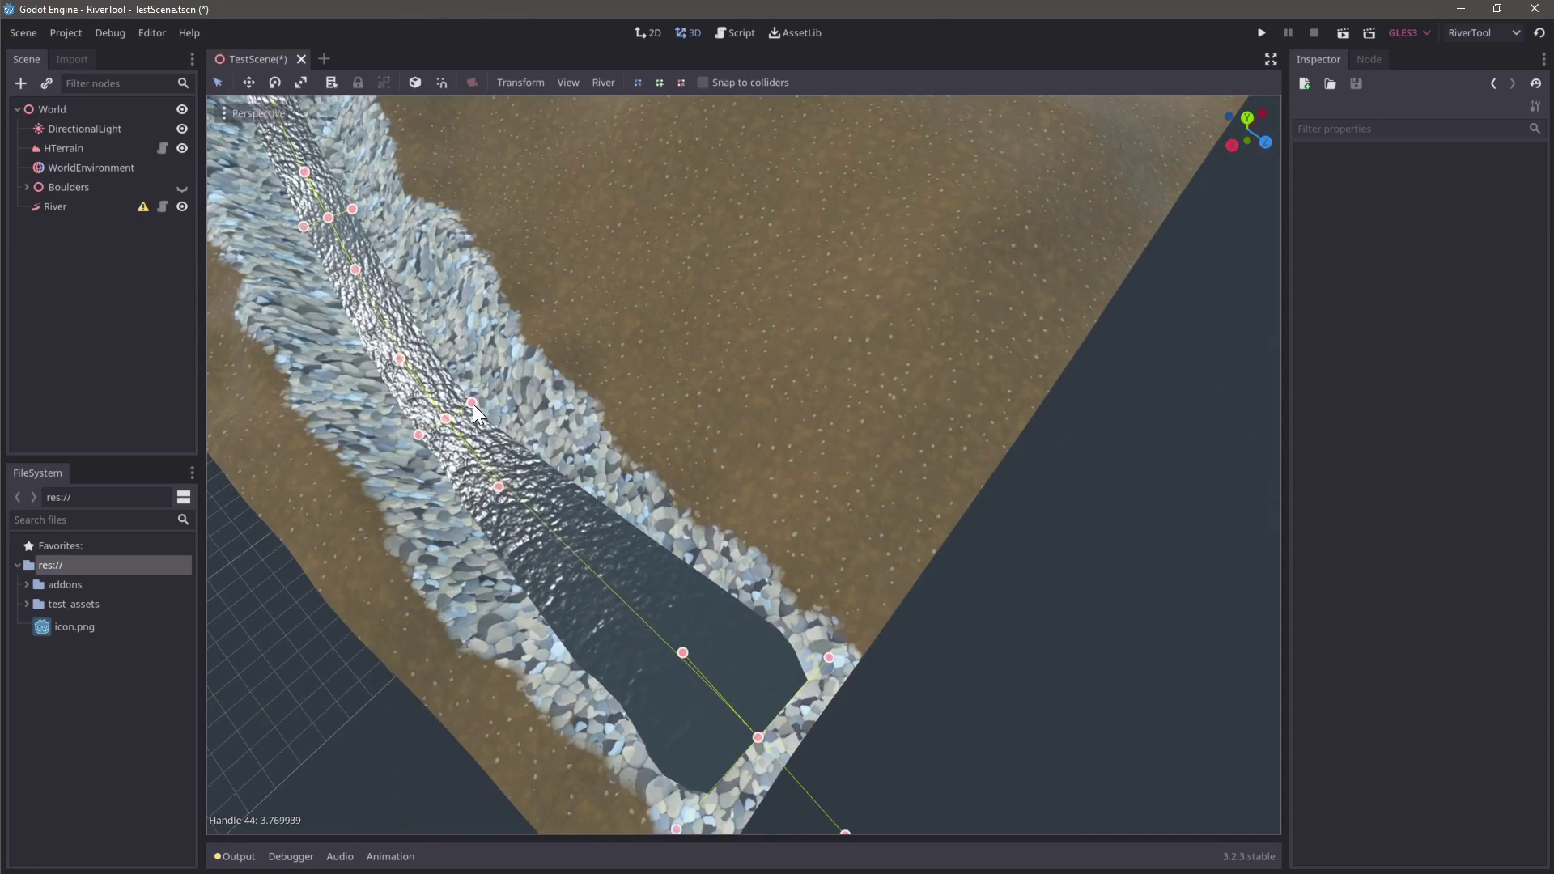
{"action": "left_click_drag", "start_coordinate": [472, 405], "coordinate": [527, 436]}
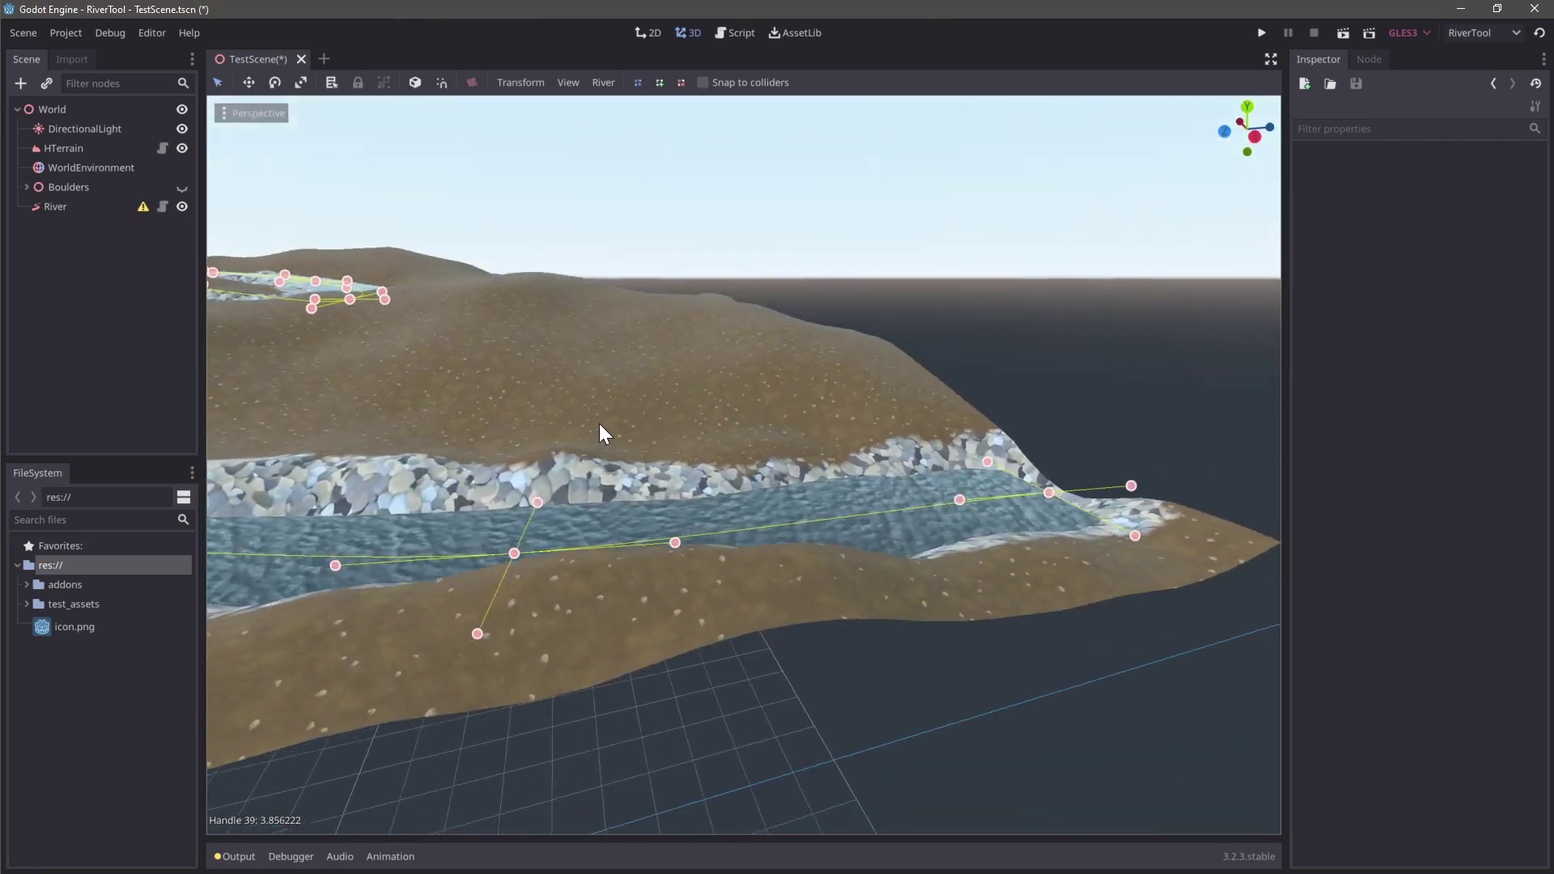
Widen the seventh river point to the riverbed's banks and adjust its position and height
{"action": "scroll", "coordinate": [596, 454], "scroll_direction": "up", "scroll_amount": 2}
{"action": "middle_click_drag", "start_coordinate": [615, 661], "coordinate": [648, 424]}
{"action": "left_click_drag", "start_coordinate": [629, 422], "coordinate": [634, 333]}
{"action": "mouse_move", "coordinate": [635, 333]}
{"action": "middle_mouse_down"}
{"action": "mouse_move", "coordinate": [633, 380]}
{"action": "mouse_move", "coordinate": [639, 339]}
{"action": "middle_mouse_up"}
{"action": "left_click_drag", "start_coordinate": [641, 340], "coordinate": [645, 345]}
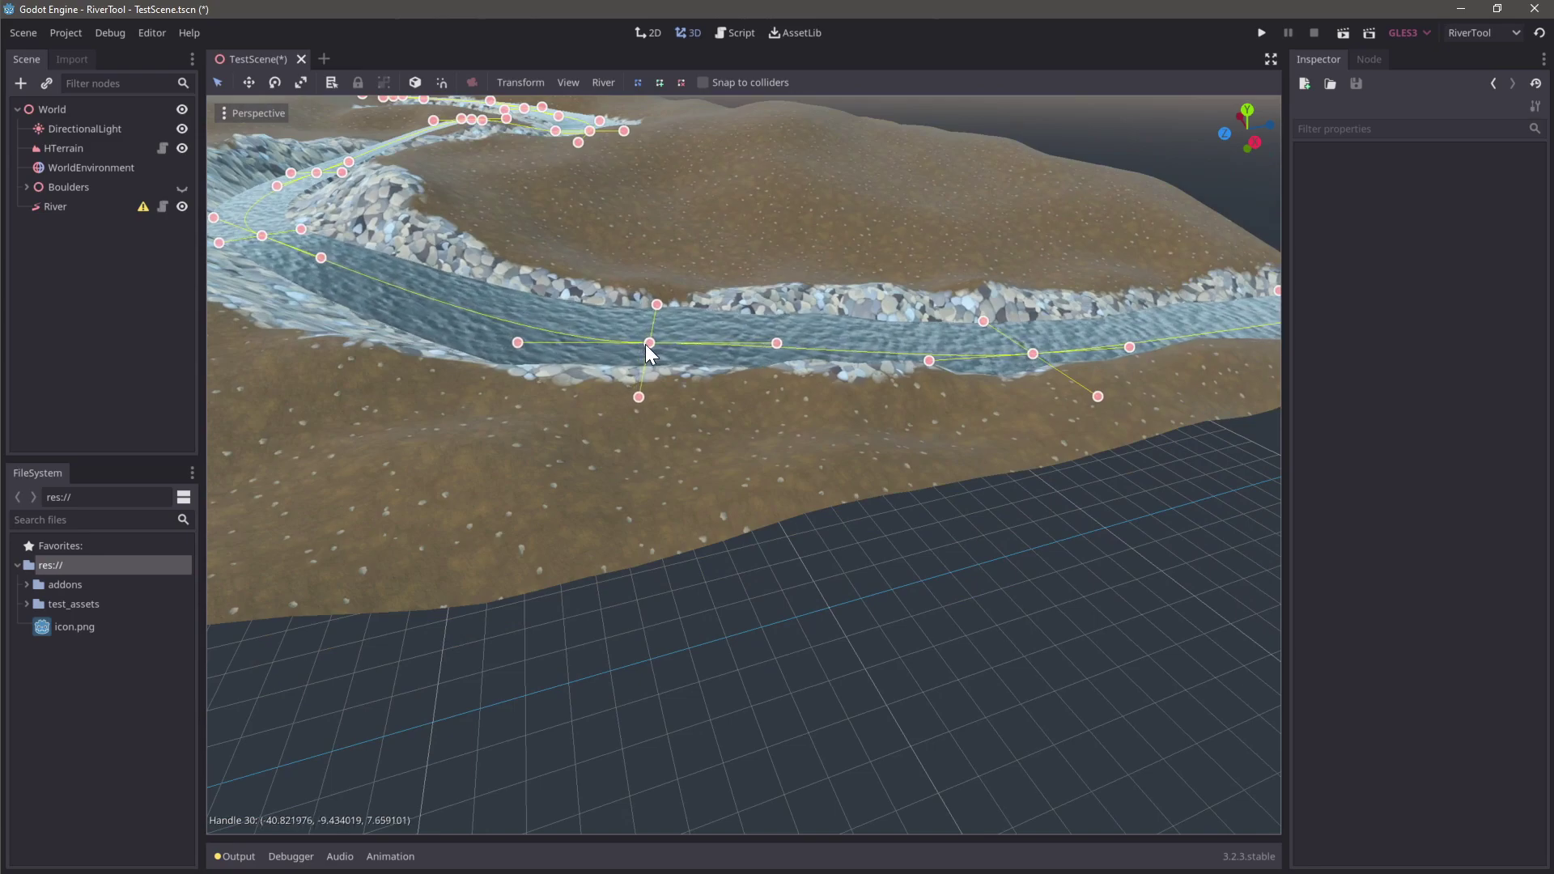
{"action": "middle_click_drag", "start_coordinate": [646, 344], "coordinate": [668, 567]}
{"action": "left_click_drag", "start_coordinate": [666, 548], "coordinate": [669, 546]}
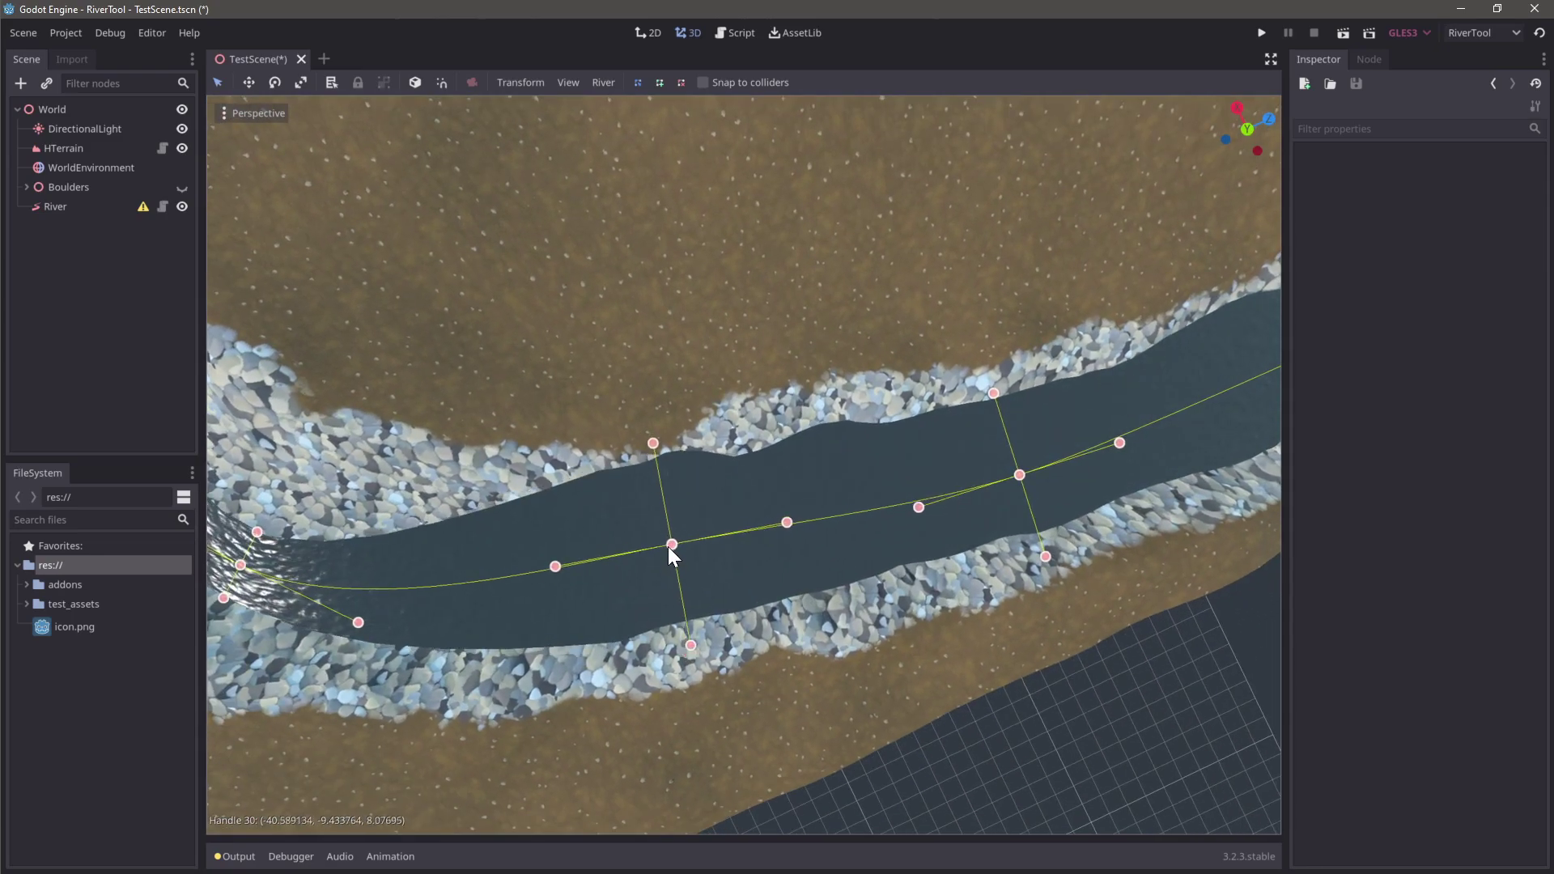
{"action": "middle_click_drag", "start_coordinate": [668, 547], "coordinate": [771, 418]}
{"action": "left_click_drag", "start_coordinate": [765, 410], "coordinate": [767, 423]}
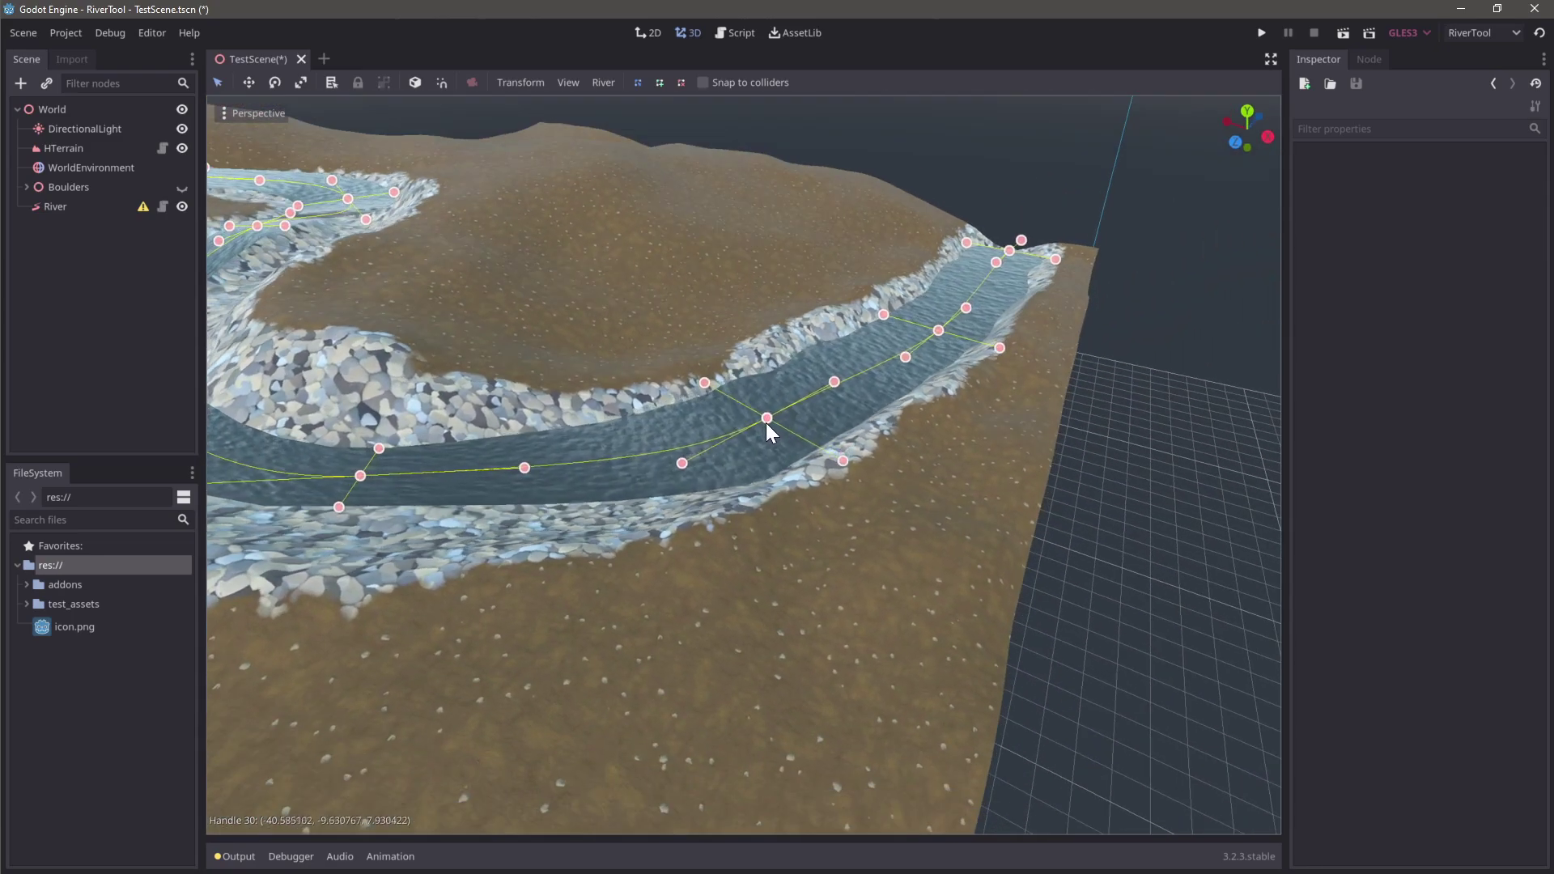
Widen the sixth river point, move it in the lower bend and adjust its downstream curve handle
{"action": "middle_click_drag", "start_coordinate": [766, 423], "coordinate": [671, 603]}
{"action": "left_click_drag", "start_coordinate": [672, 605], "coordinate": [670, 526]}
{"action": "middle_click_drag", "start_coordinate": [641, 659], "coordinate": [676, 655]}
{"action": "left_click_drag", "start_coordinate": [680, 658], "coordinate": [674, 625]}
{"action": "middle_click_drag", "start_coordinate": [674, 626], "coordinate": [832, 403]}
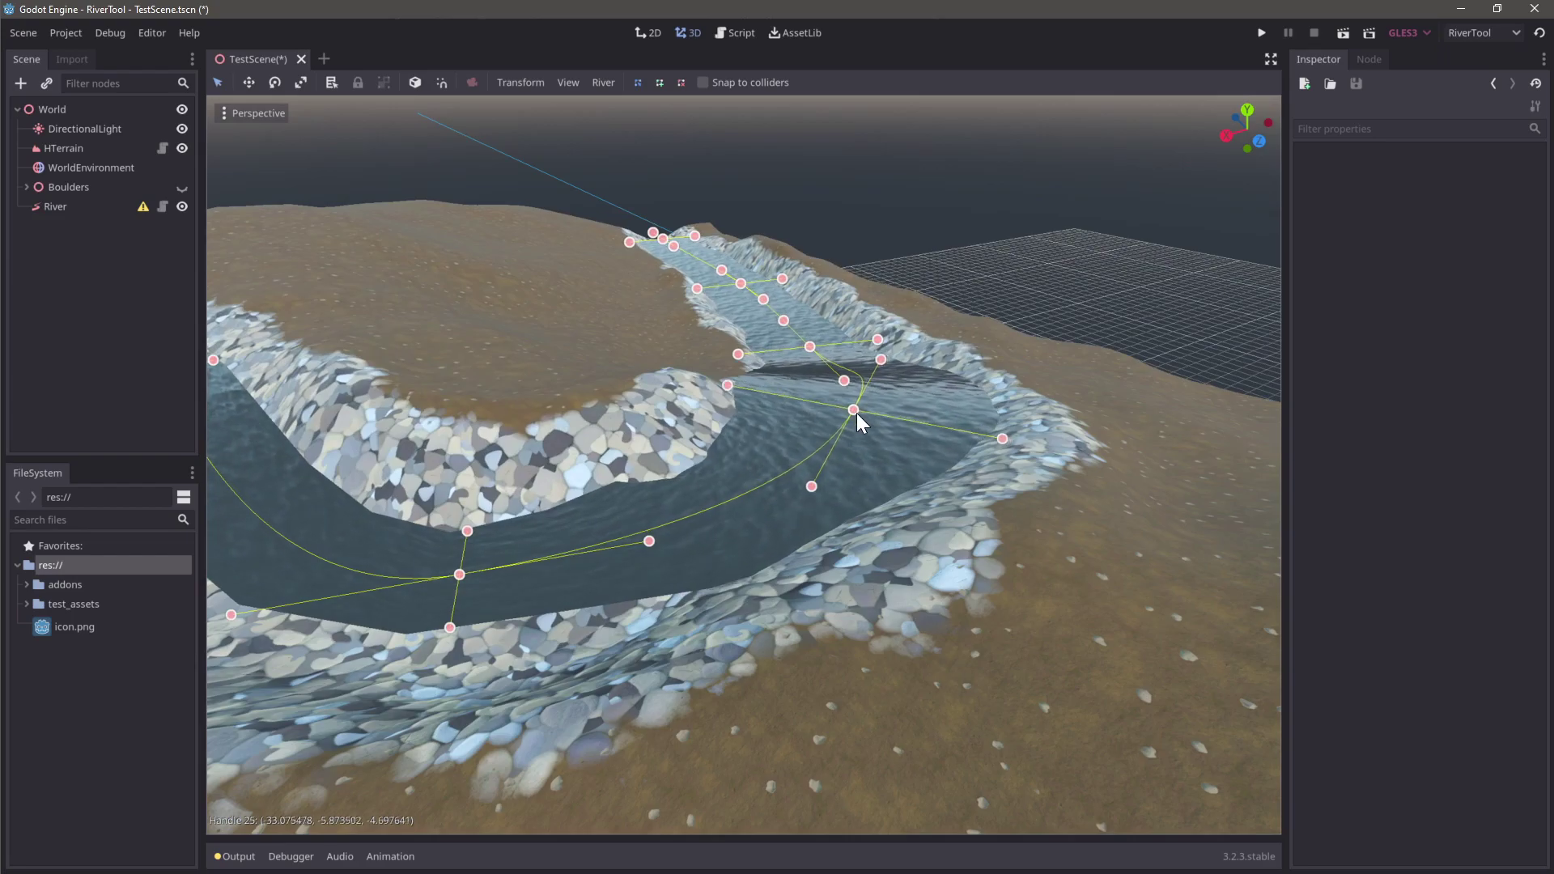
{"action": "left_click_drag", "start_coordinate": [857, 412], "coordinate": [862, 431]}
{"action": "middle_click_drag", "start_coordinate": [863, 432], "coordinate": [740, 525]}
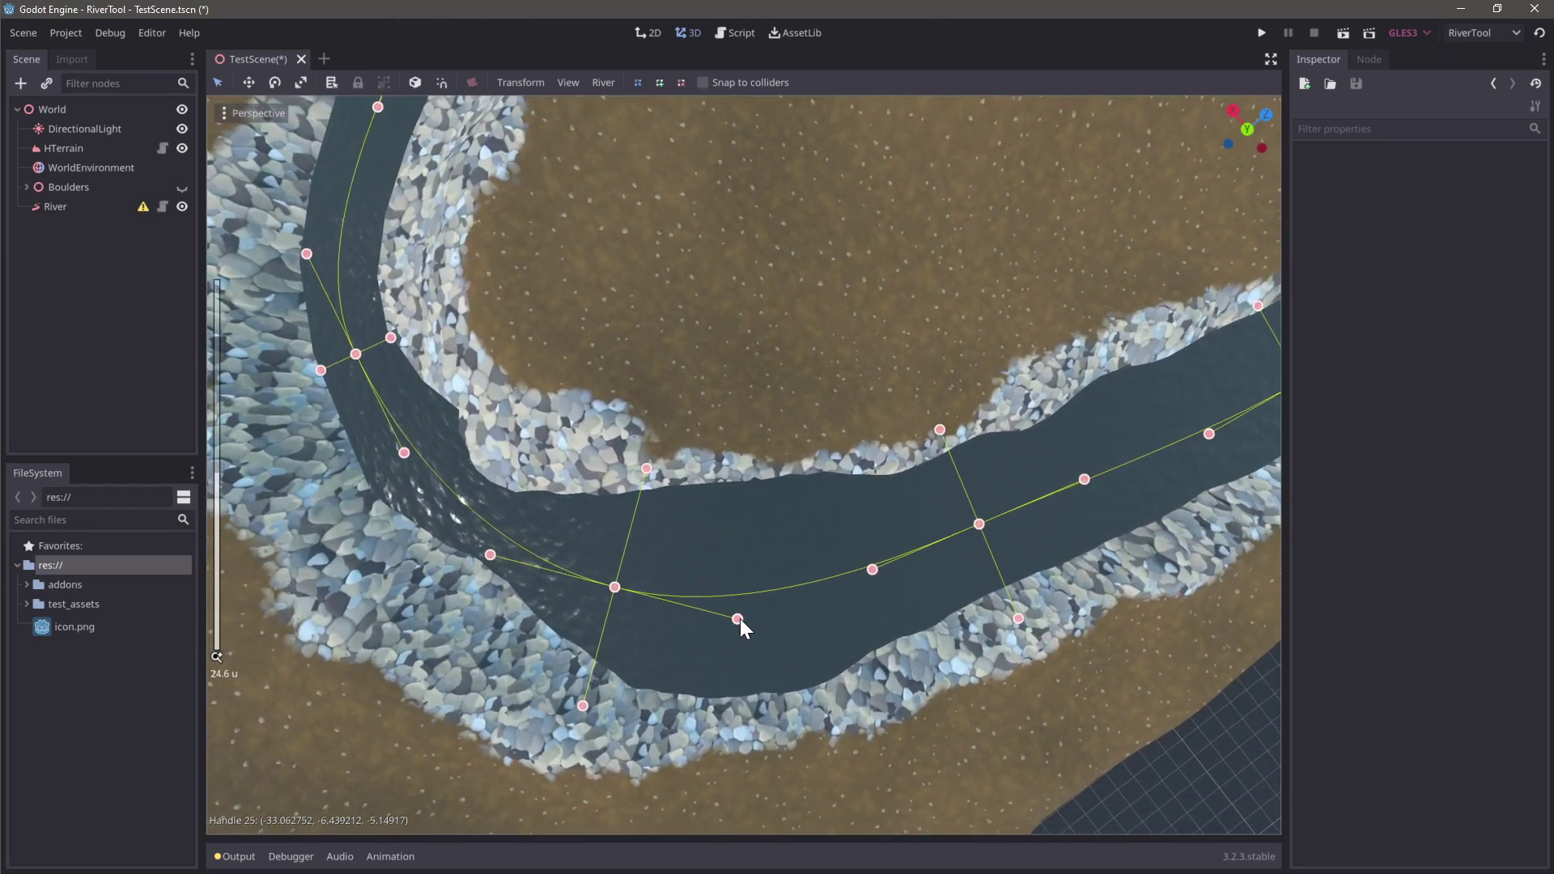
{"action": "left_click_drag", "start_coordinate": [740, 617], "coordinate": [742, 606]}
{"action": "middle_click_drag", "start_coordinate": [742, 605], "coordinate": [791, 403]}
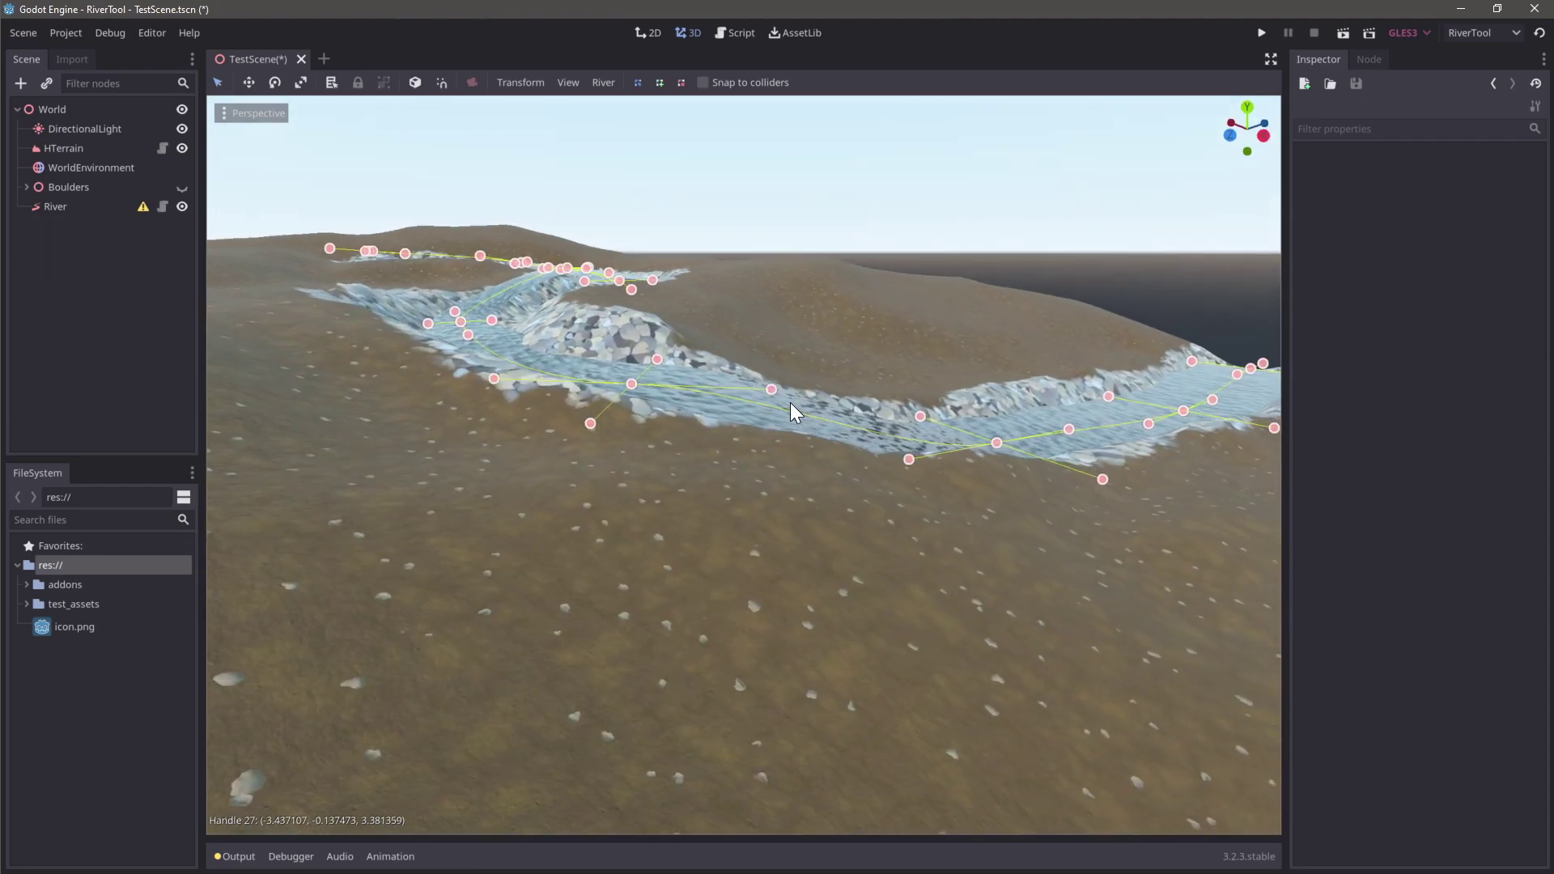
{"action": "mouse_move", "coordinate": [790, 402]}
{"action": "left_mouse_down"}
{"action": "mouse_move", "coordinate": [772, 387]}
{"action": "mouse_move", "coordinate": [773, 411]}
{"action": "left_mouse_up"}
Move the fifth river point toward the centre of its bend and widen it to about 3.59
{"action": "middle_click_drag", "start_coordinate": [773, 411], "coordinate": [657, 696]}
{"action": "left_click_drag", "start_coordinate": [695, 704], "coordinate": [696, 666]}
{"action": "middle_click_drag", "start_coordinate": [788, 732], "coordinate": [806, 682], "text": "shift"}
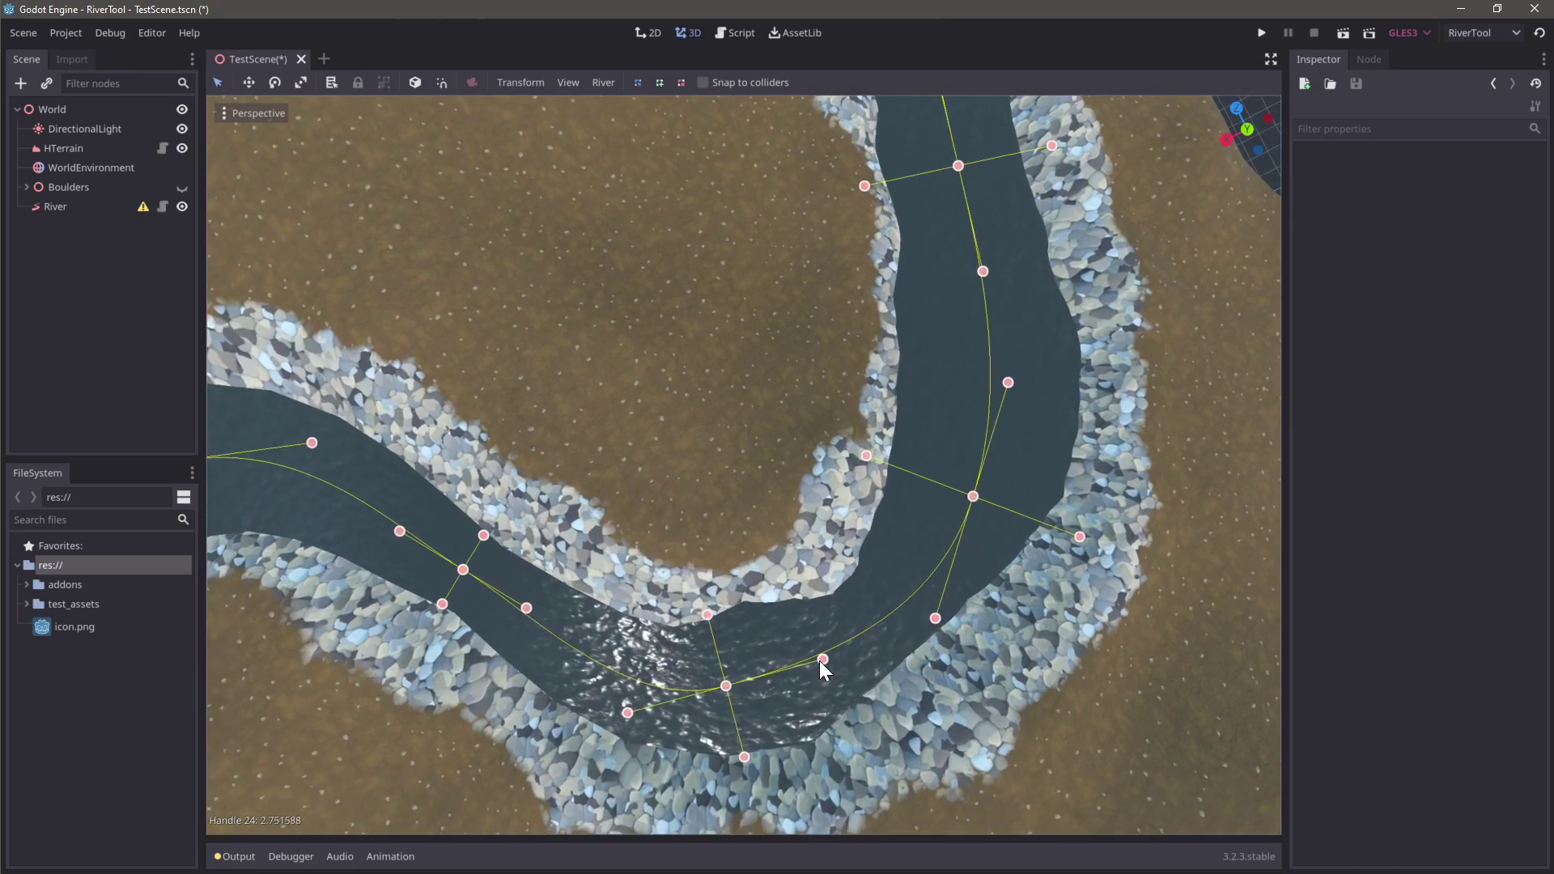
{"action": "left_click_drag", "start_coordinate": [726, 688], "coordinate": [716, 695]}
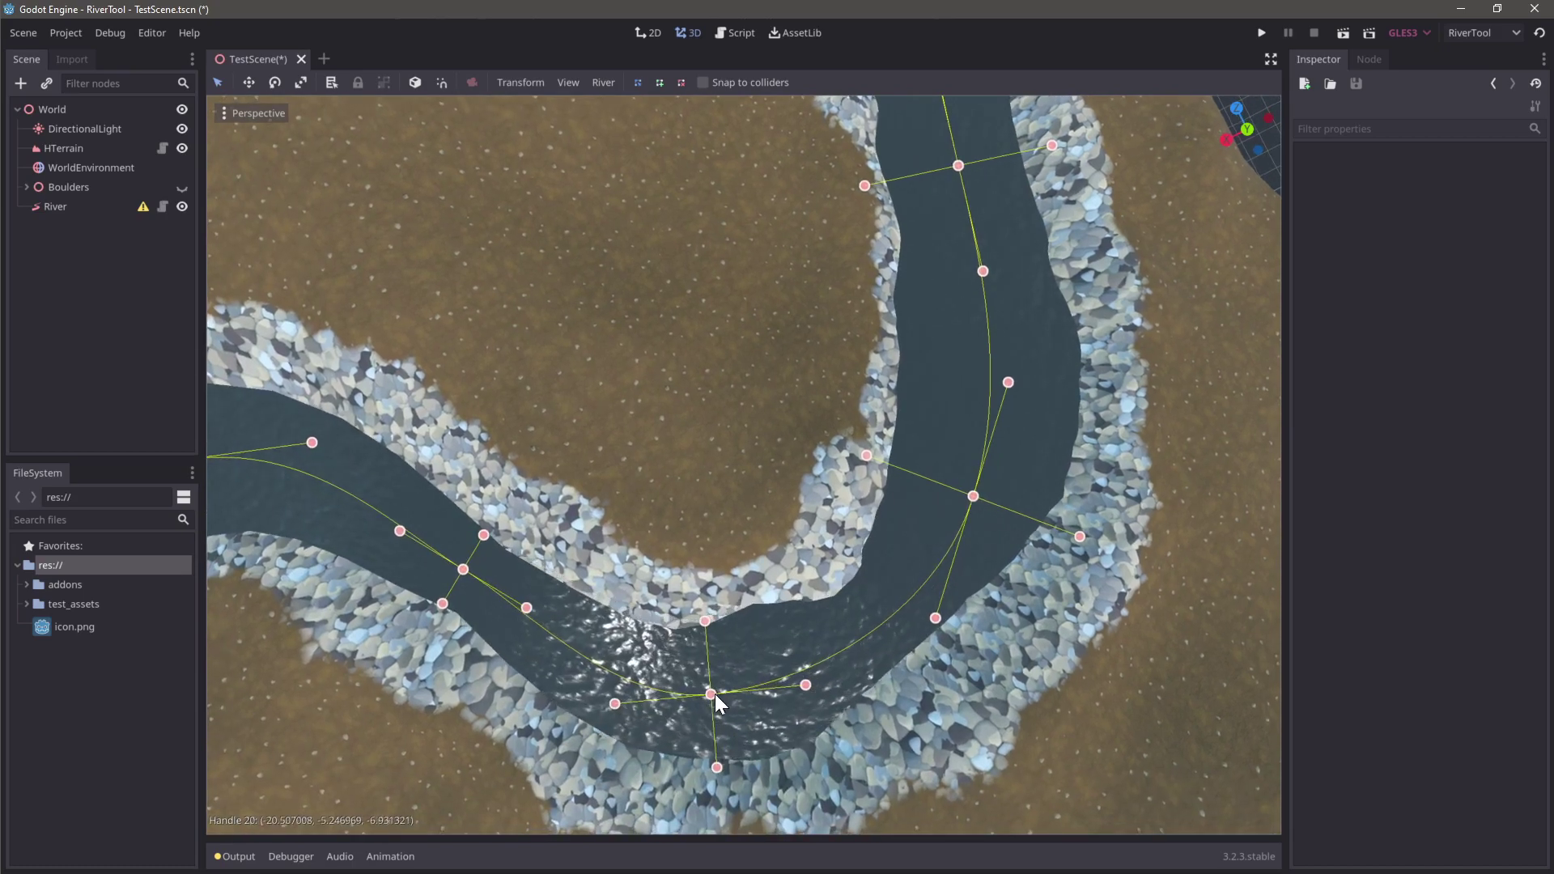
{"action": "left_click_drag", "start_coordinate": [706, 621], "coordinate": [703, 598]}
Widen the fourth river point to about 3.61 and adjust its position in the riverbed
{"action": "middle_click_drag", "start_coordinate": [497, 641], "coordinate": [698, 566], "text": "shift"}
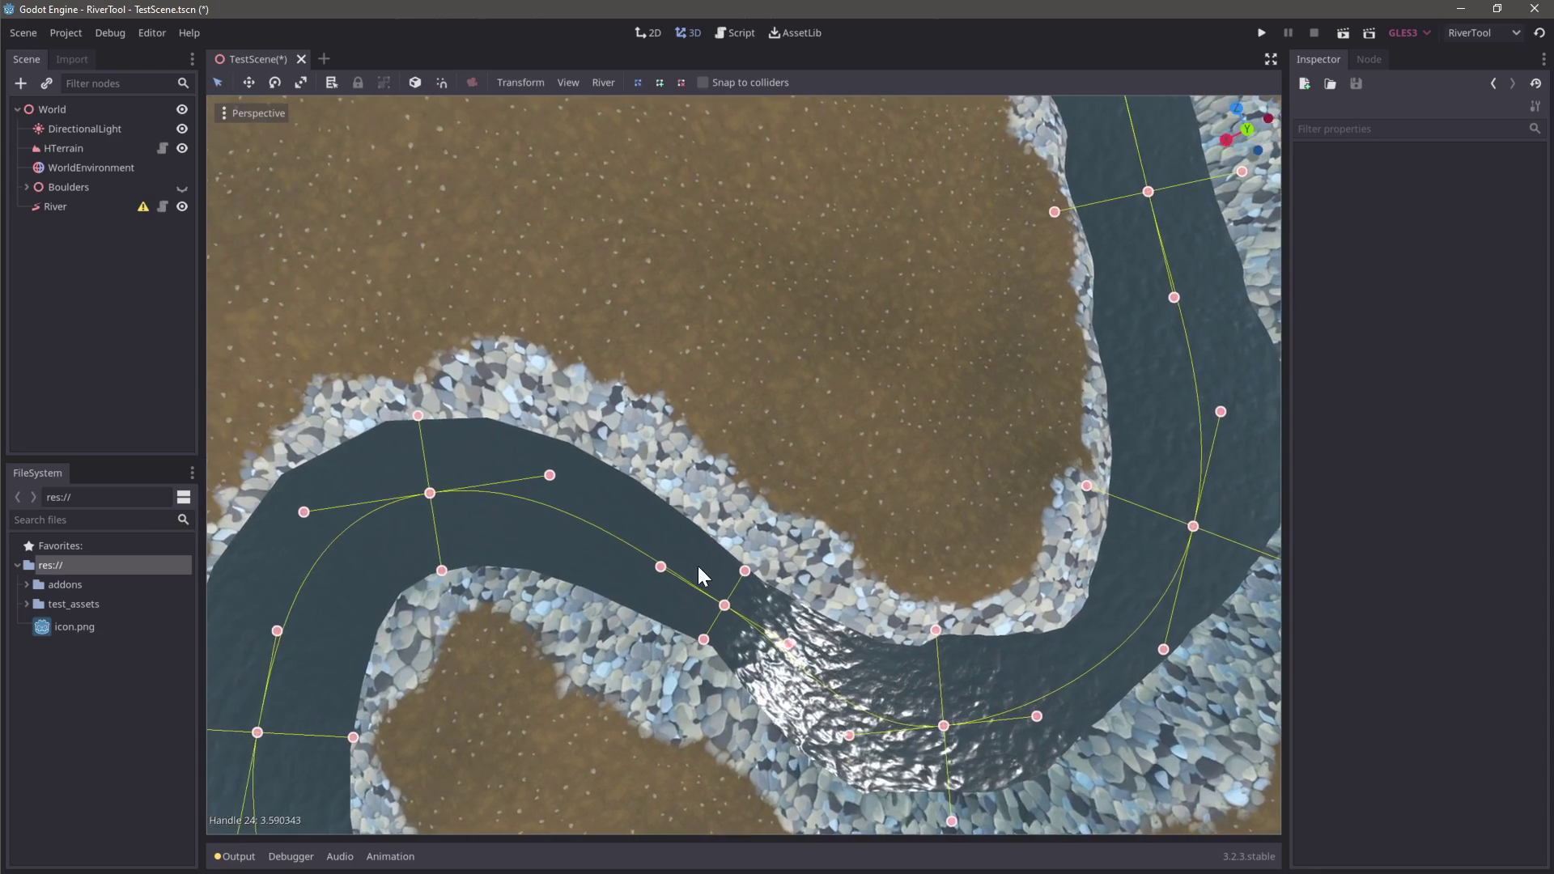
{"action": "left_click_drag", "start_coordinate": [748, 568], "coordinate": [776, 545]}
{"action": "middle_click_drag", "start_coordinate": [712, 631], "coordinate": [723, 556]}
{"action": "left_click_drag", "start_coordinate": [750, 359], "coordinate": [747, 425]}
{"action": "middle_click_drag", "start_coordinate": [746, 423], "coordinate": [712, 437]}
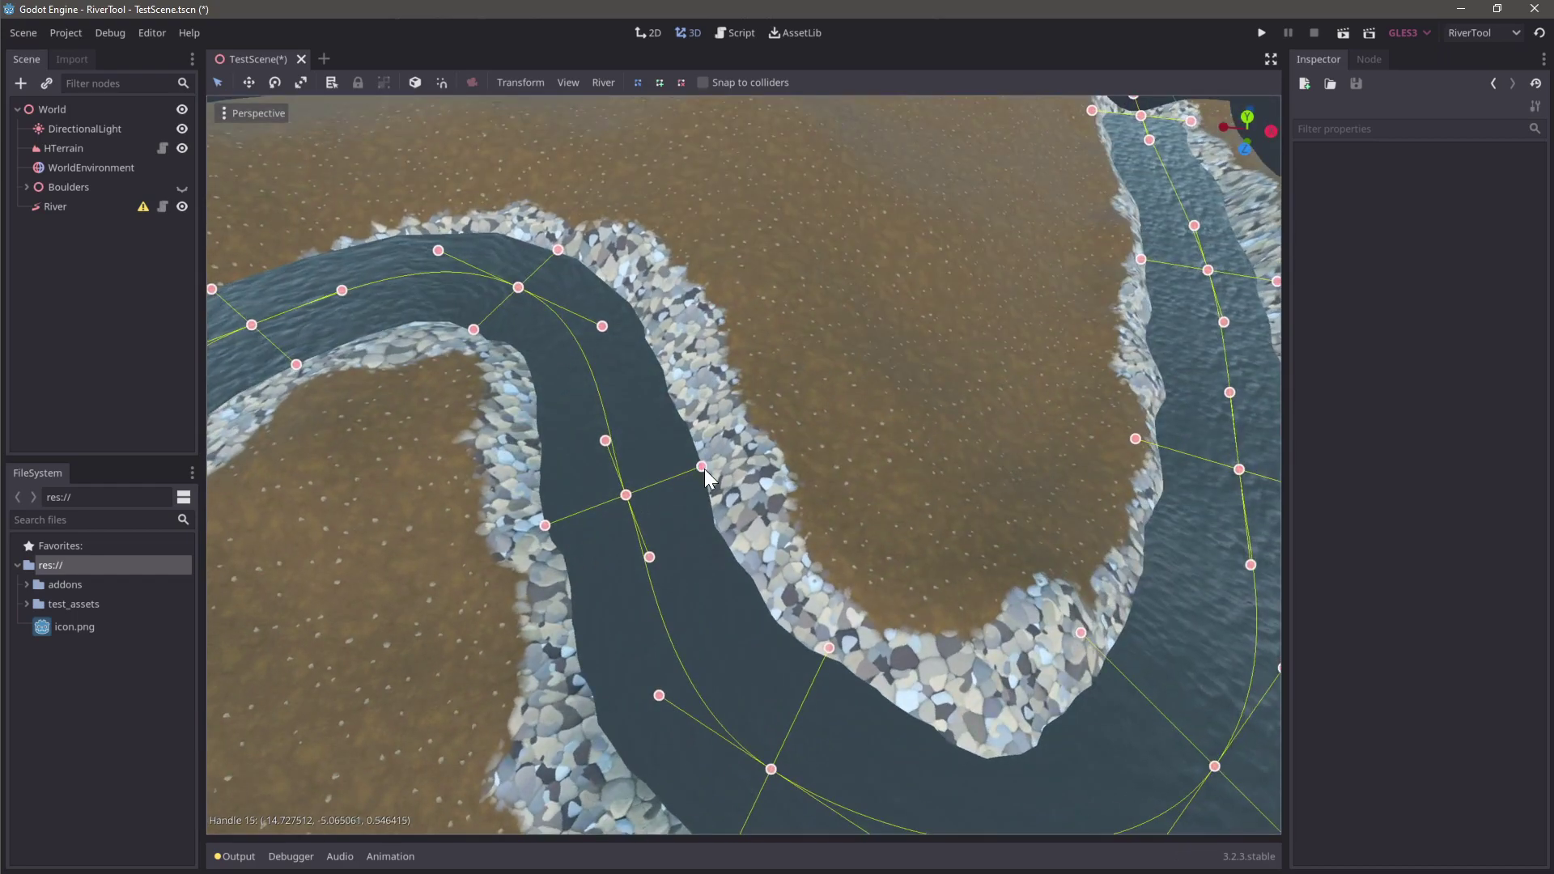
{"action": "left_click_drag", "start_coordinate": [706, 469], "coordinate": [722, 464]}
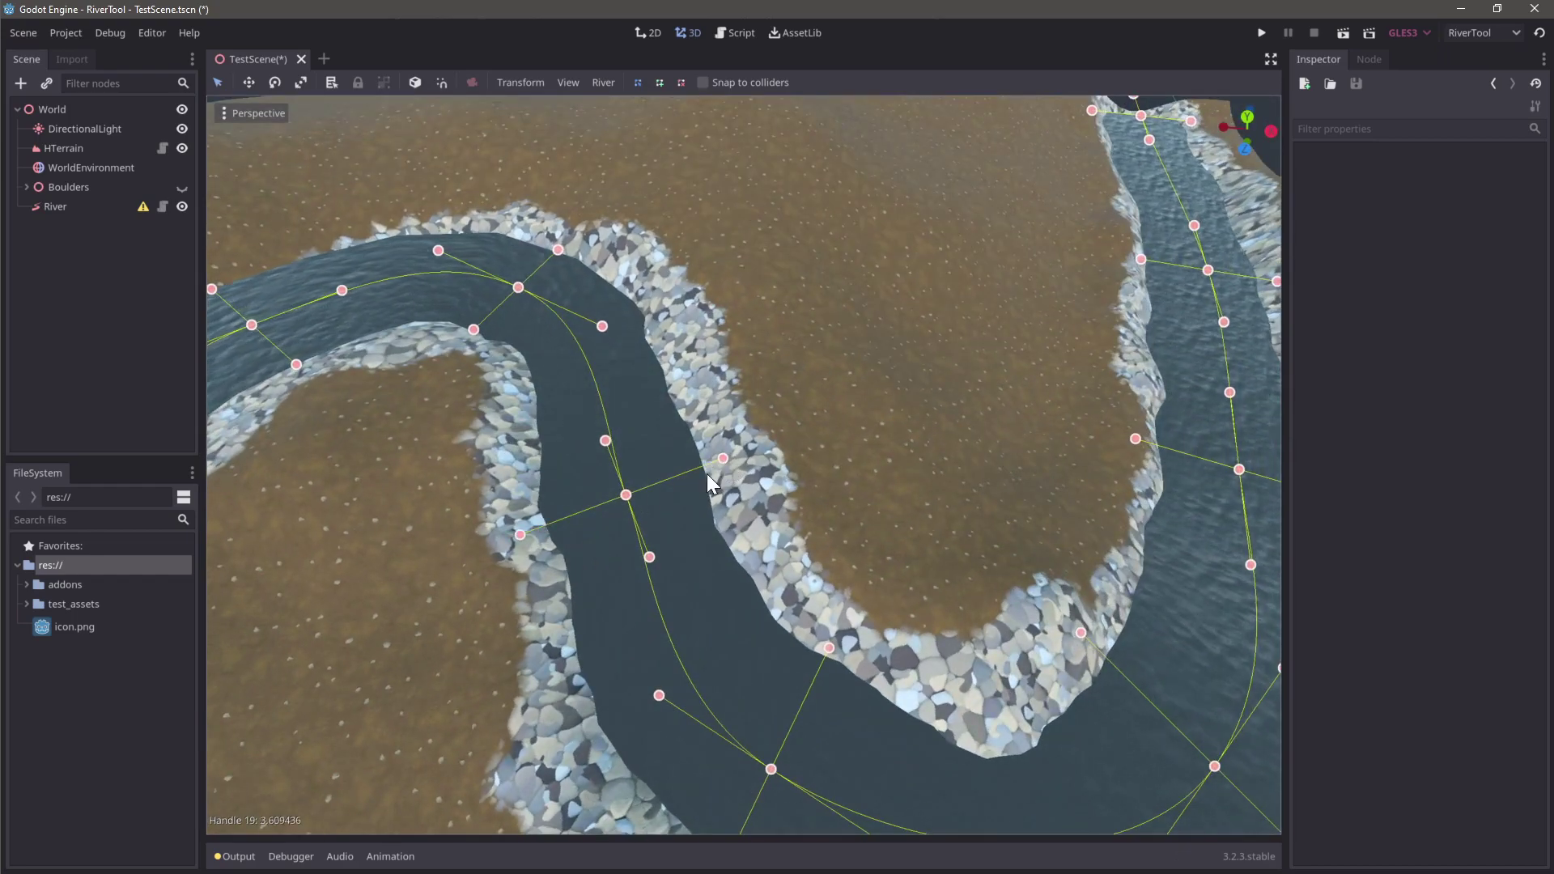
Move the first river point past the upper end of the riverbed and widen it to about 4.52
{"action": "middle_click_drag", "start_coordinate": [709, 475], "coordinate": [689, 303]}
{"action": "scroll", "coordinate": [569, 500], "scroll_direction": "down", "scroll_amount": 3}
{"action": "scroll", "coordinate": [534, 493], "scroll_direction": "up", "scroll_amount": 3}
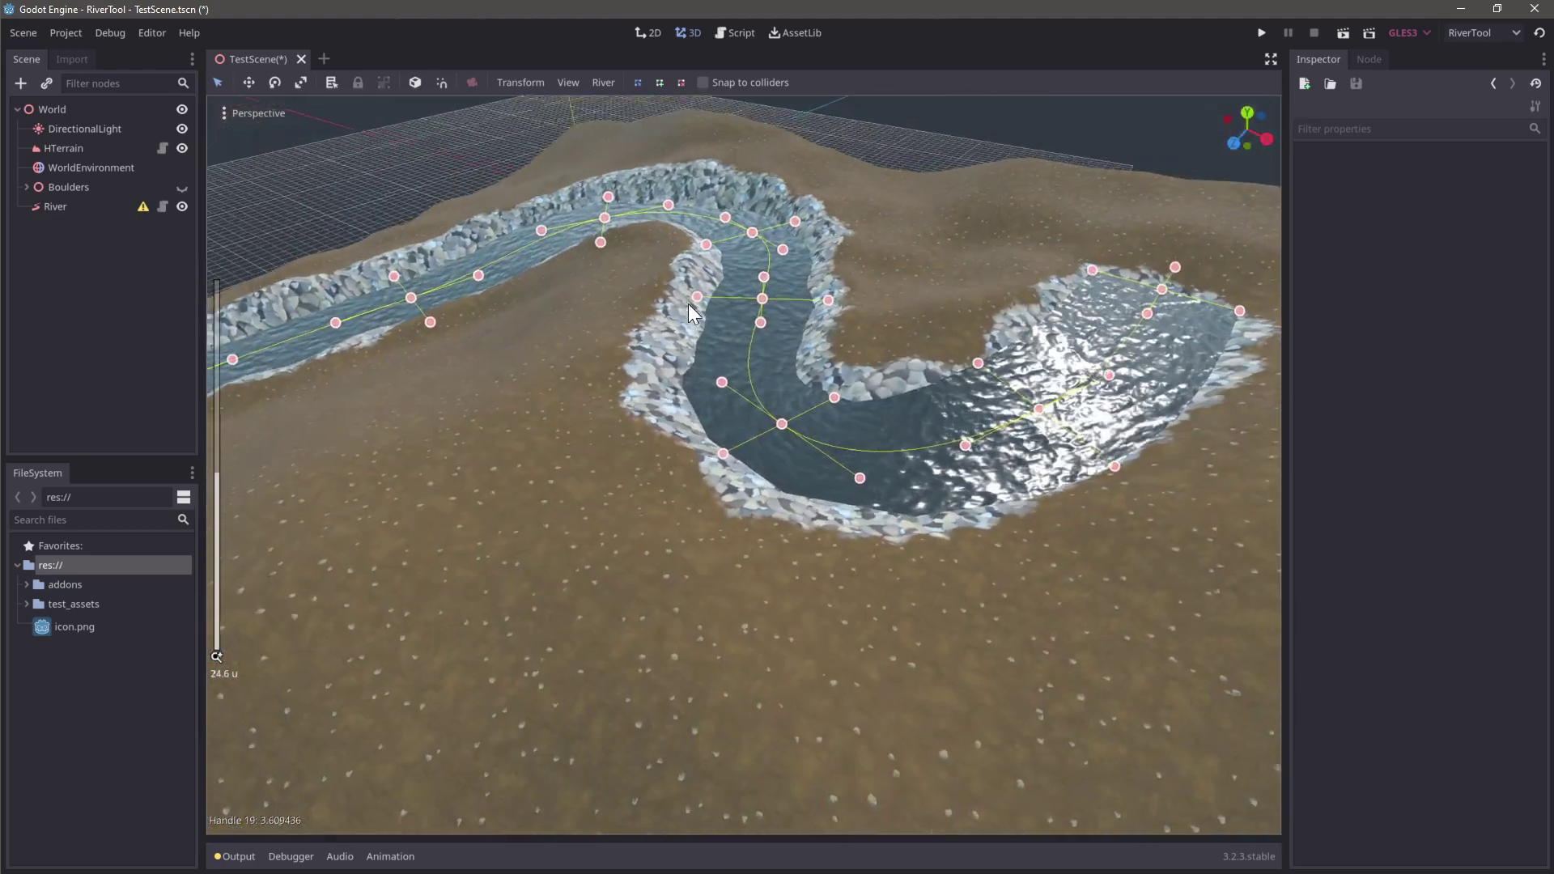
{"action": "left_click_drag", "start_coordinate": [689, 304], "coordinate": [685, 299]}
{"action": "middle_click_drag", "start_coordinate": [902, 354], "coordinate": [938, 457]}
{"action": "scroll", "coordinate": [1014, 507], "scroll_direction": "down", "scroll_amount": 2}
{"action": "scroll", "coordinate": [1014, 506], "scroll_direction": "down", "scroll_amount": 4}
{"action": "left_click_drag", "start_coordinate": [868, 346], "coordinate": [975, 381]}
{"action": "middle_click_drag", "start_coordinate": [976, 381], "coordinate": [947, 509]}
{"action": "left_click_drag", "start_coordinate": [945, 514], "coordinate": [934, 479]}
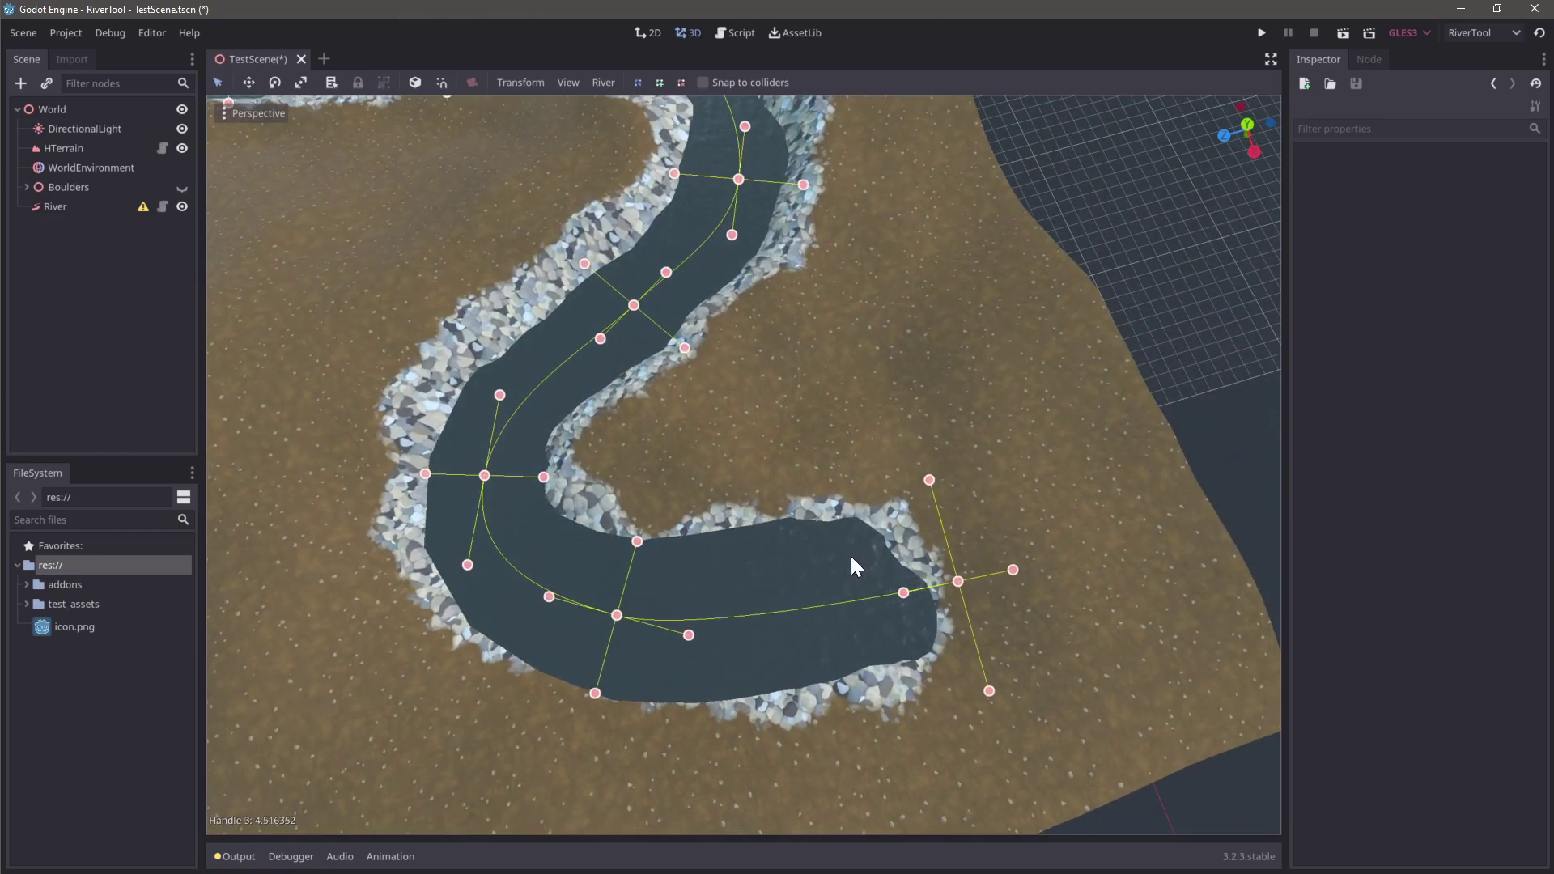
Widen the second river point to about 3.84 and adjust its position and height within the upper riverbed
{"action": "middle_click_drag", "start_coordinate": [852, 557], "coordinate": [843, 624]}
{"action": "left_click_drag", "start_coordinate": [708, 550], "coordinate": [708, 540]}
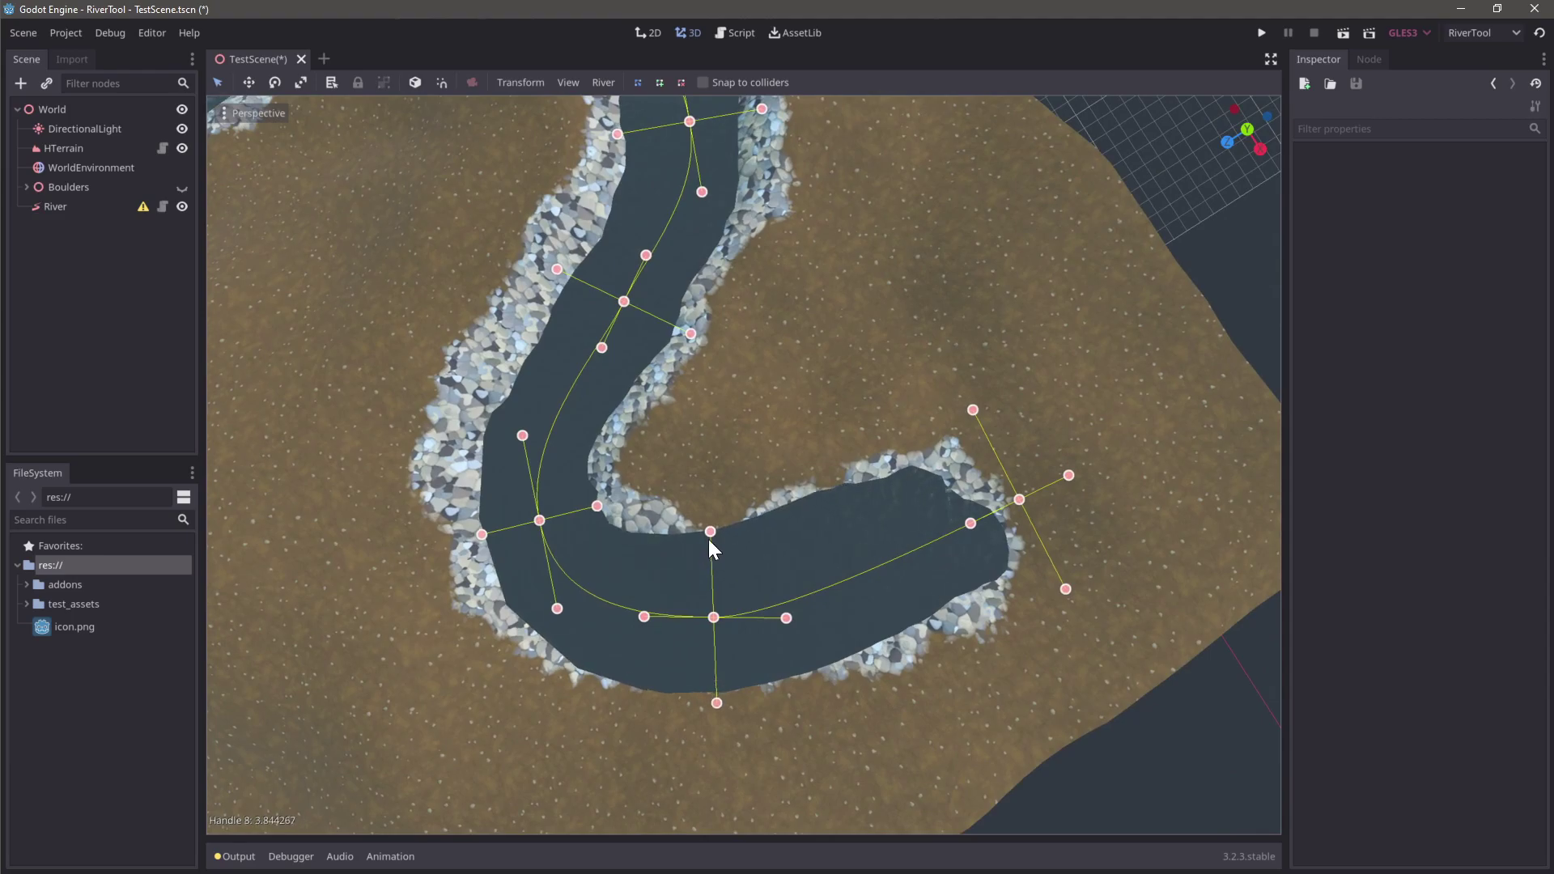
{"action": "middle_click_drag", "start_coordinate": [708, 539], "coordinate": [698, 507]}
{"action": "left_click_drag", "start_coordinate": [697, 506], "coordinate": [698, 528]}
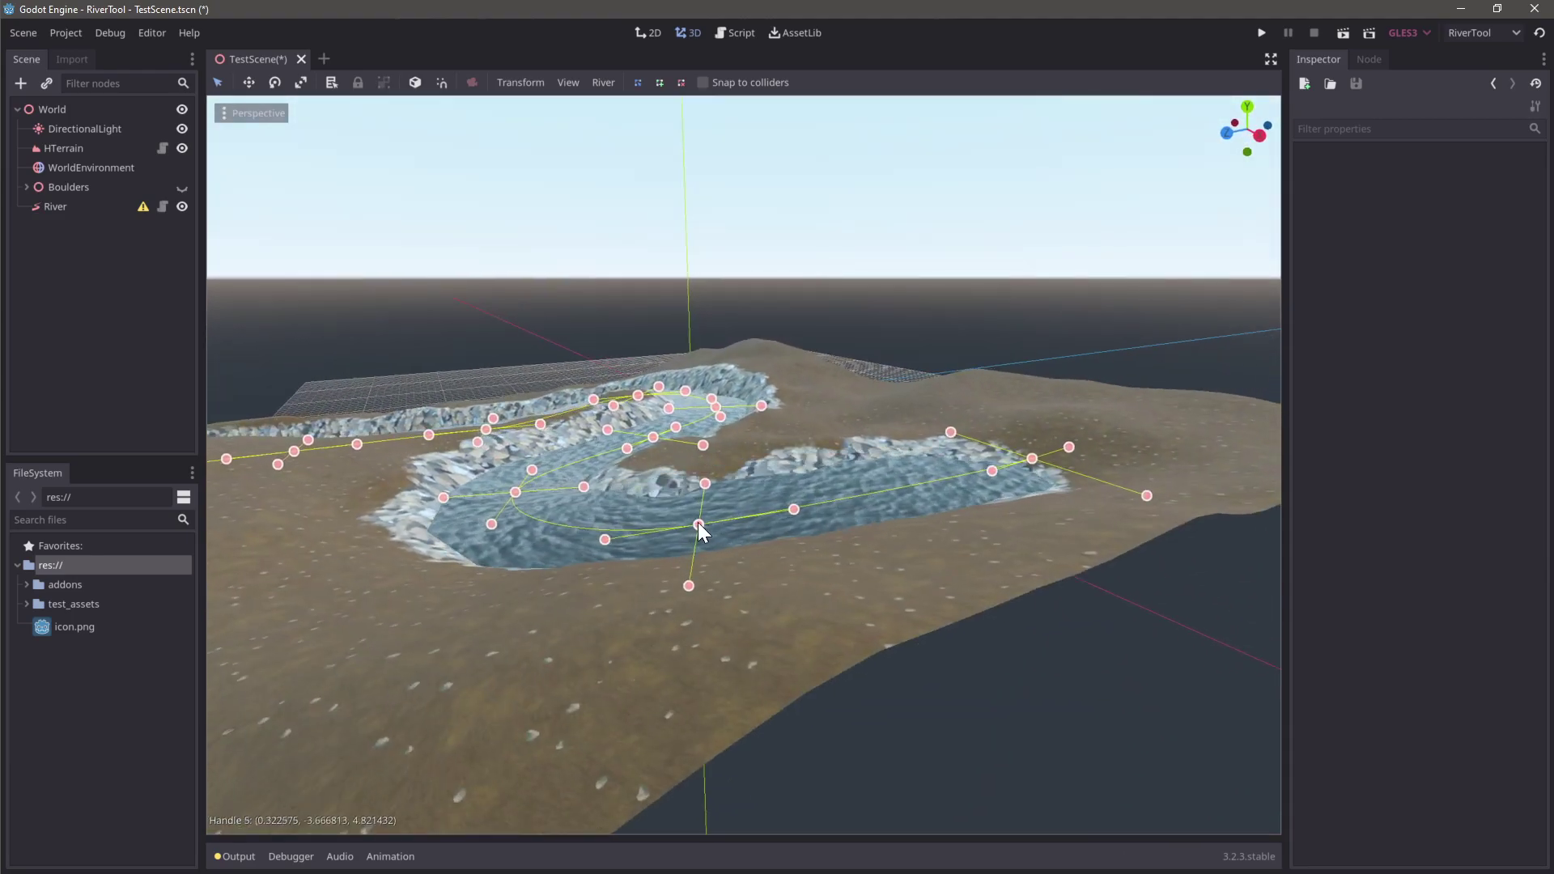
{"action": "middle_click_drag", "start_coordinate": [698, 529], "coordinate": [736, 593]}
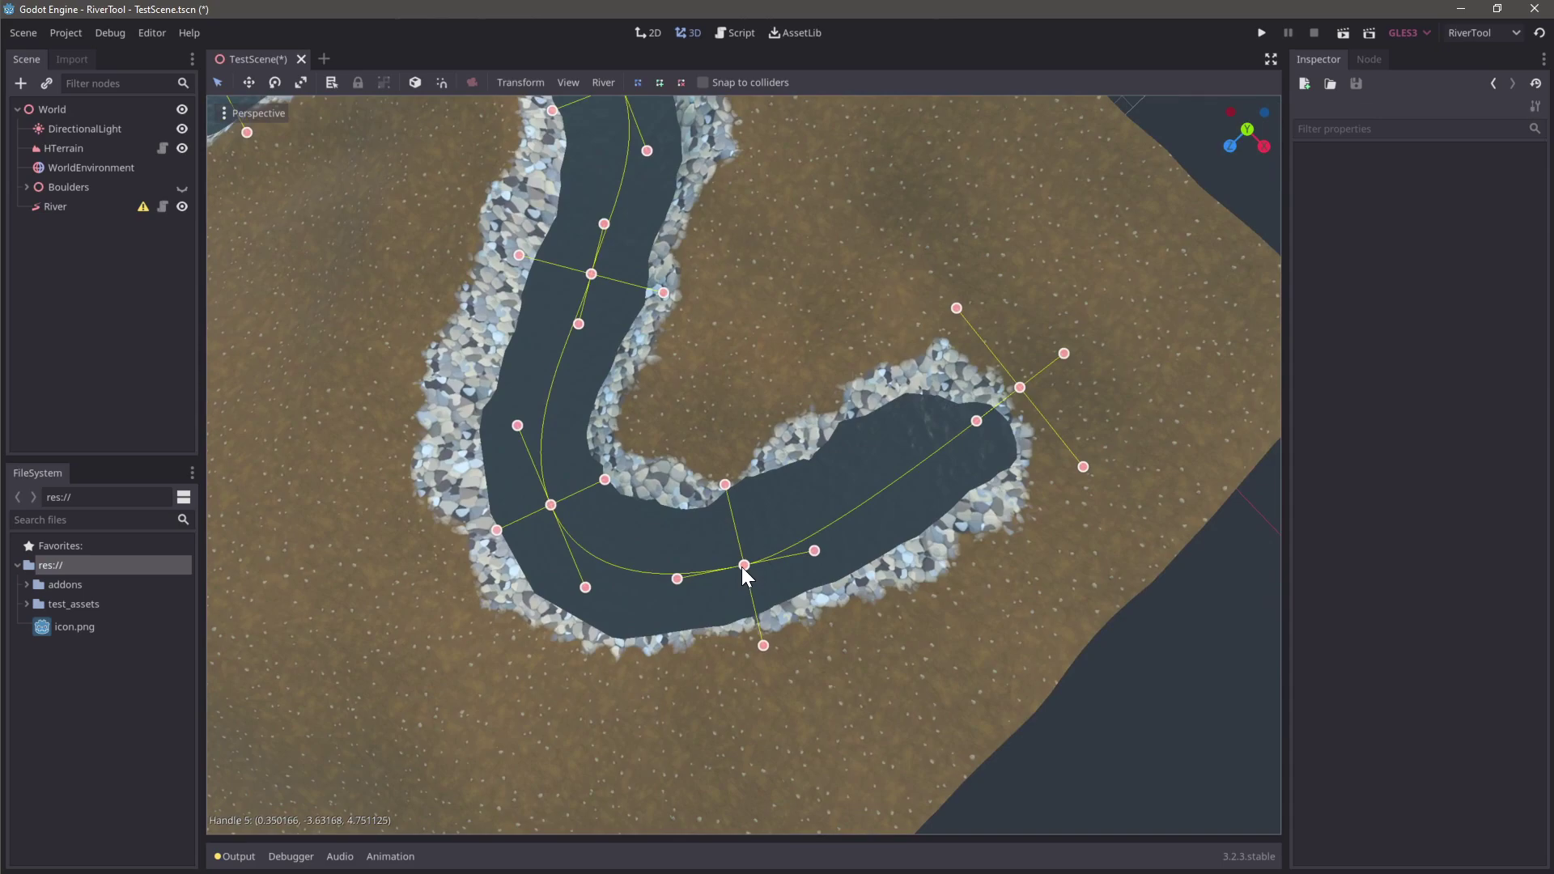
{"action": "left_click_drag", "start_coordinate": [744, 567], "coordinate": [736, 546]}
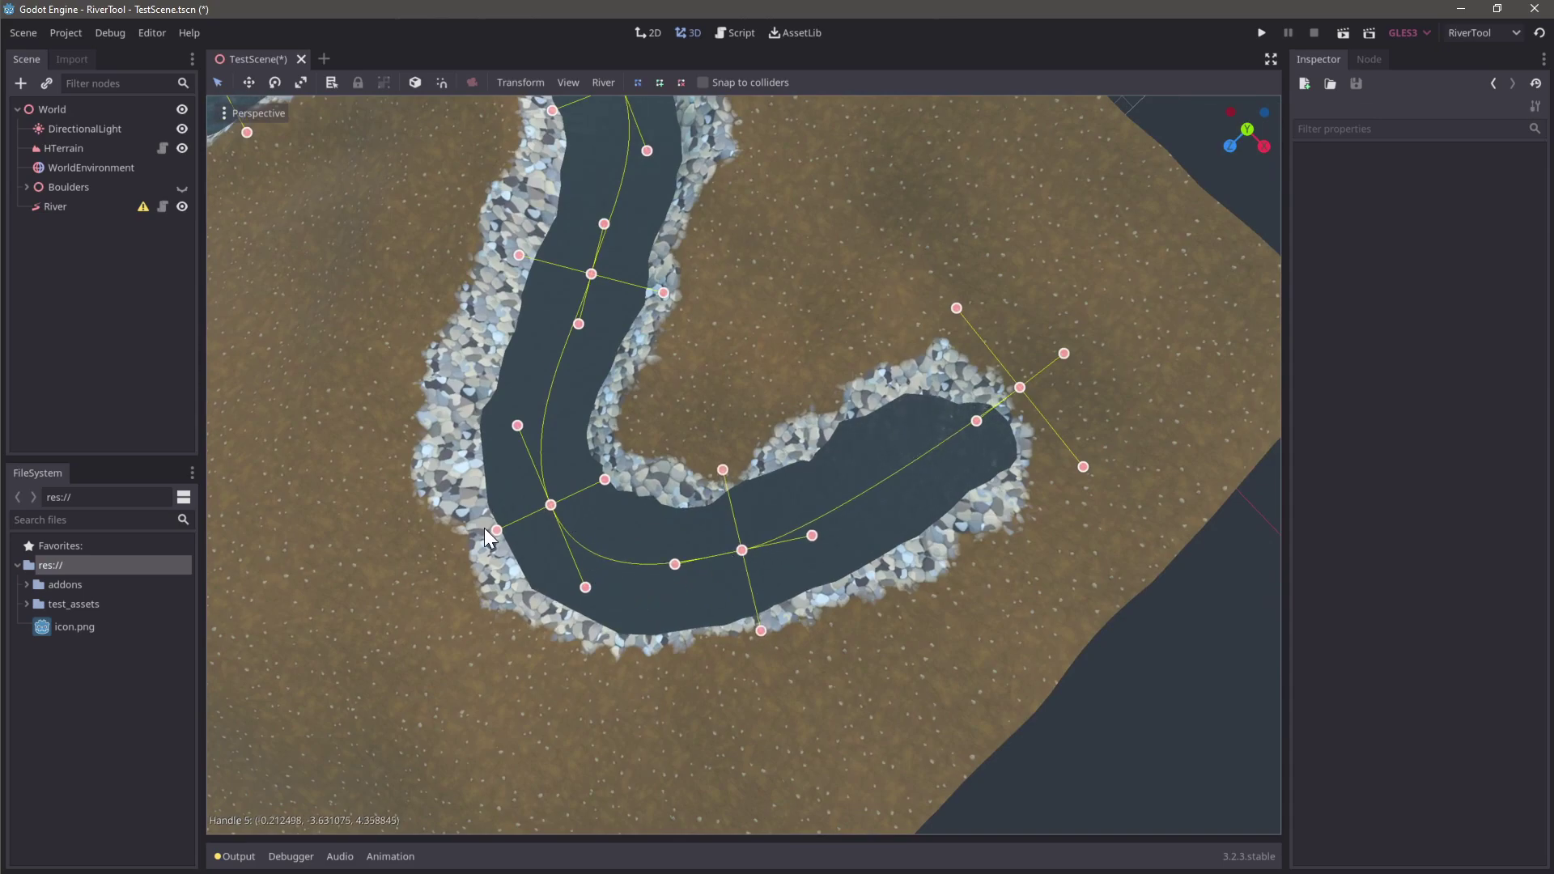
Adjust the width of the third river point so the water fits the upper bend of the riverbed
{"action": "left_click_drag", "start_coordinate": [484, 528], "coordinate": [470, 540]}
{"action": "middle_click_drag", "start_coordinate": [470, 541], "coordinate": [686, 575]}
{"action": "left_click_drag", "start_coordinate": [528, 549], "coordinate": [609, 676]}
{"action": "middle_click_drag", "start_coordinate": [610, 675], "coordinate": [746, 570]}
{"action": "scroll", "coordinate": [571, 522], "scroll_direction": "down", "scroll_amount": 5}
{"action": "scroll", "coordinate": [658, 614], "scroll_direction": "down", "scroll_amount": 5}
{"action": "scroll", "coordinate": [660, 597], "scroll_direction": "up", "scroll_amount": 7}
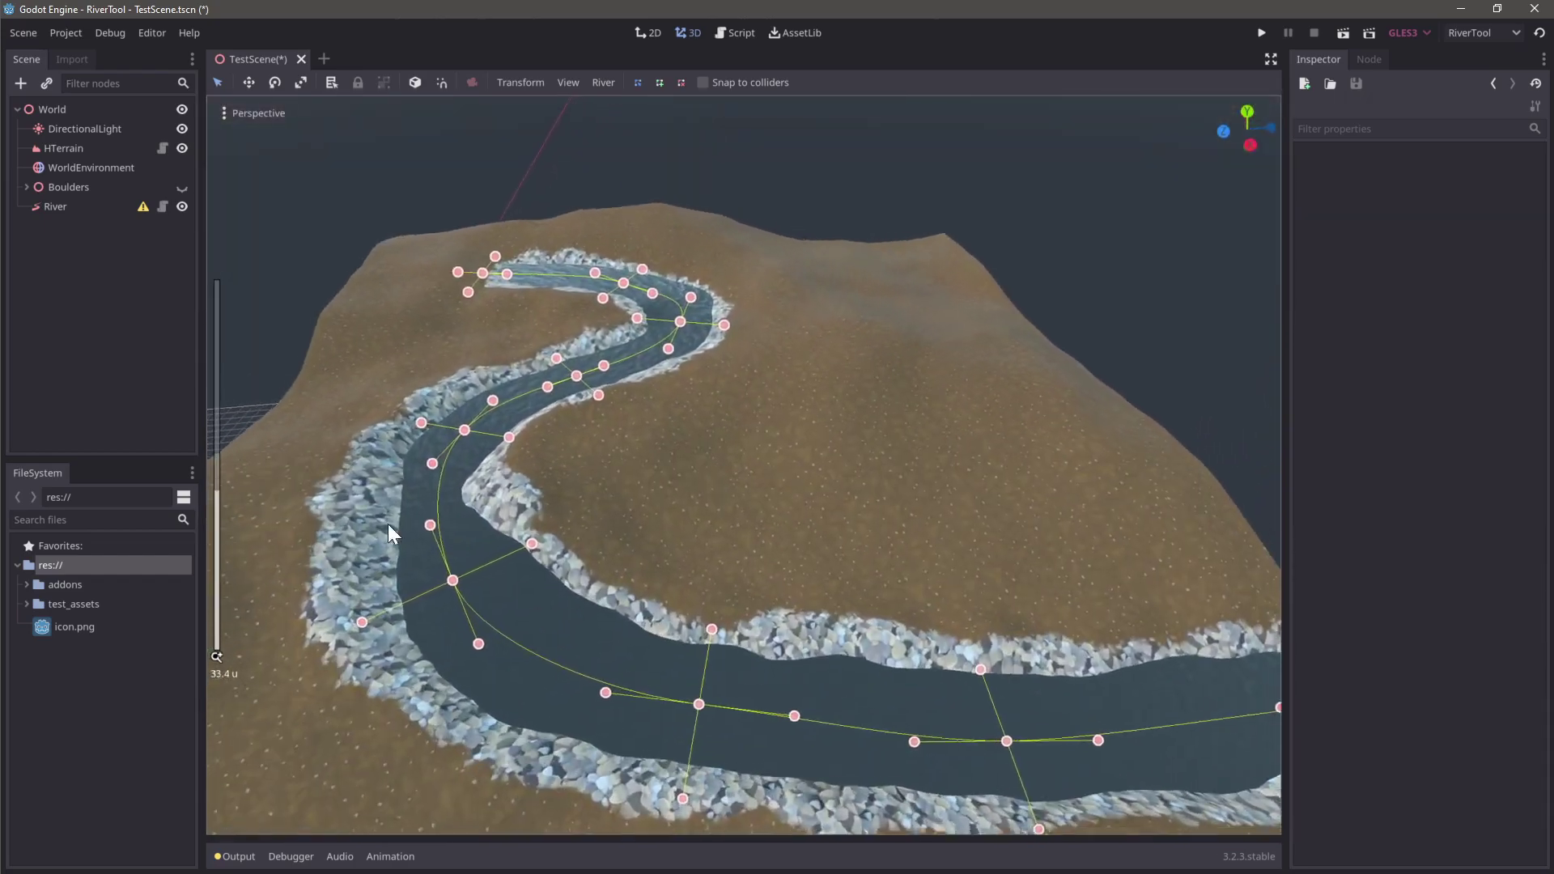
Make the Boulders visible in the scene and check how they sit along the river
{"action": "scroll", "coordinate": [389, 525], "scroll_direction": "down", "scroll_amount": 2}
{"action": "left_click", "coordinate": [182, 187]}
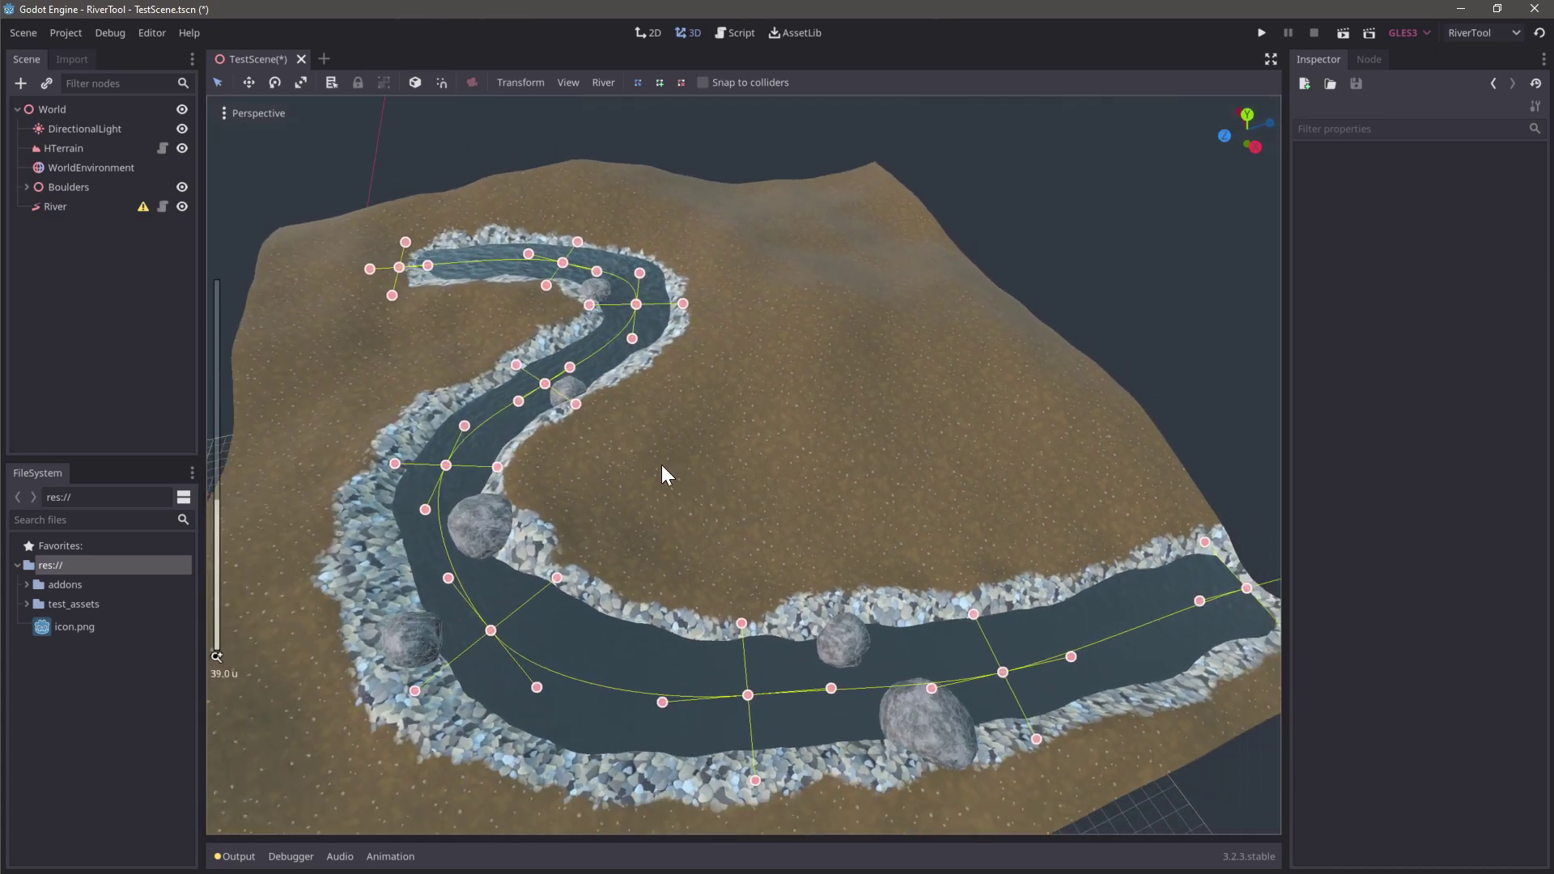
{"action": "scroll", "coordinate": [662, 465], "scroll_direction": "down", "scroll_amount": 6}
{"action": "middle_click_drag", "start_coordinate": [663, 465], "coordinate": [671, 488]}
{"action": "scroll", "coordinate": [672, 488], "scroll_direction": "up", "scroll_amount": 6}
Bake the River's flow and foam map with a texture size of 256
{"action": "left_click", "coordinate": [94, 208]}
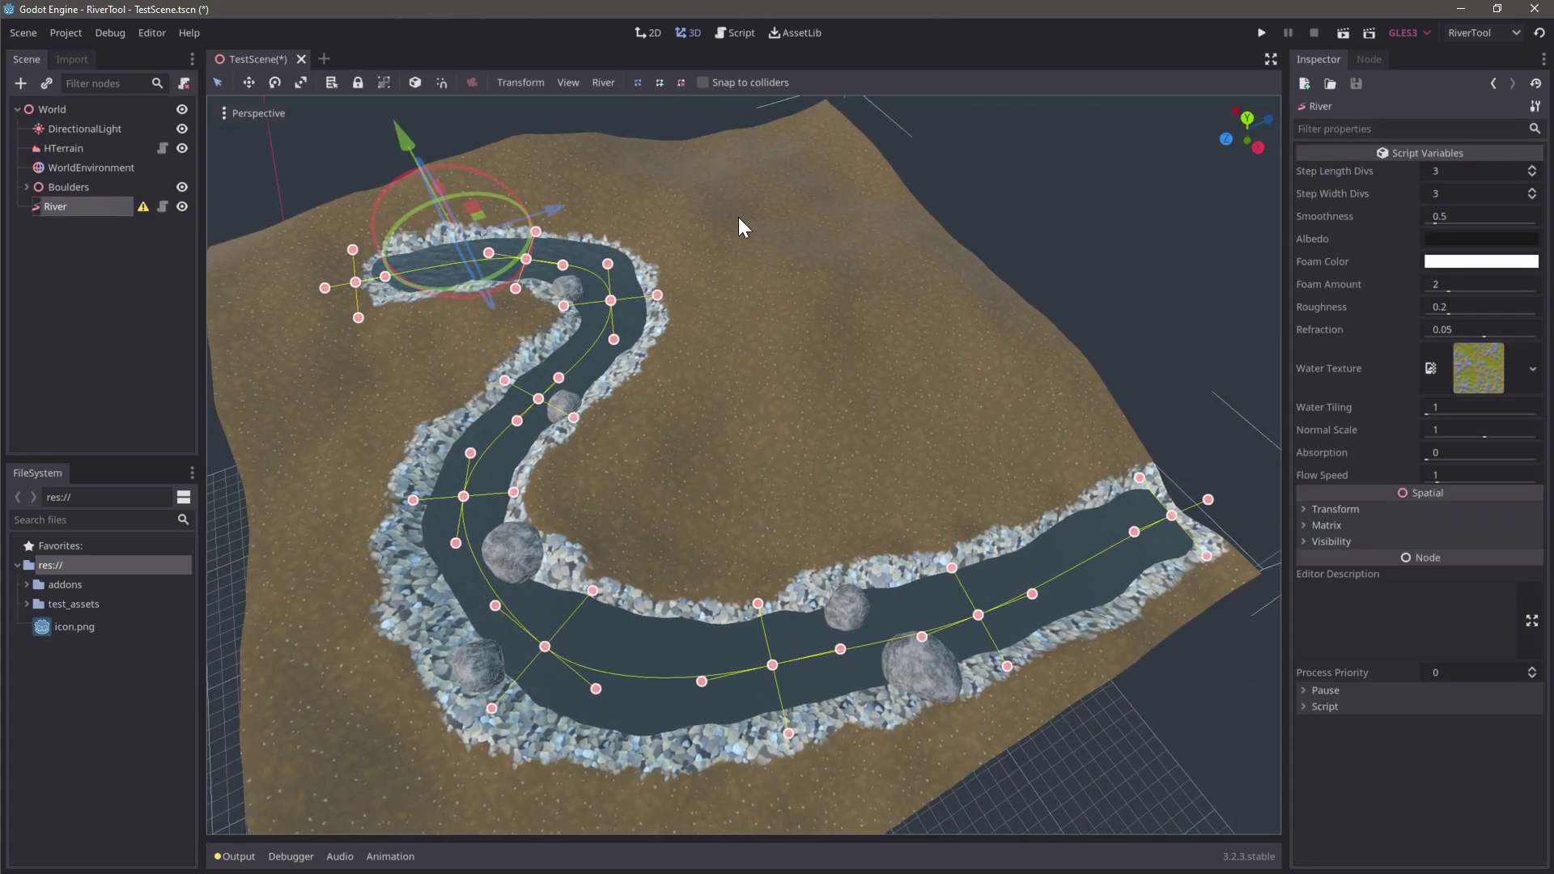
{"action": "middle_click_drag", "start_coordinate": [739, 217], "coordinate": [642, 104]}
{"action": "left_click", "coordinate": [606, 81]}
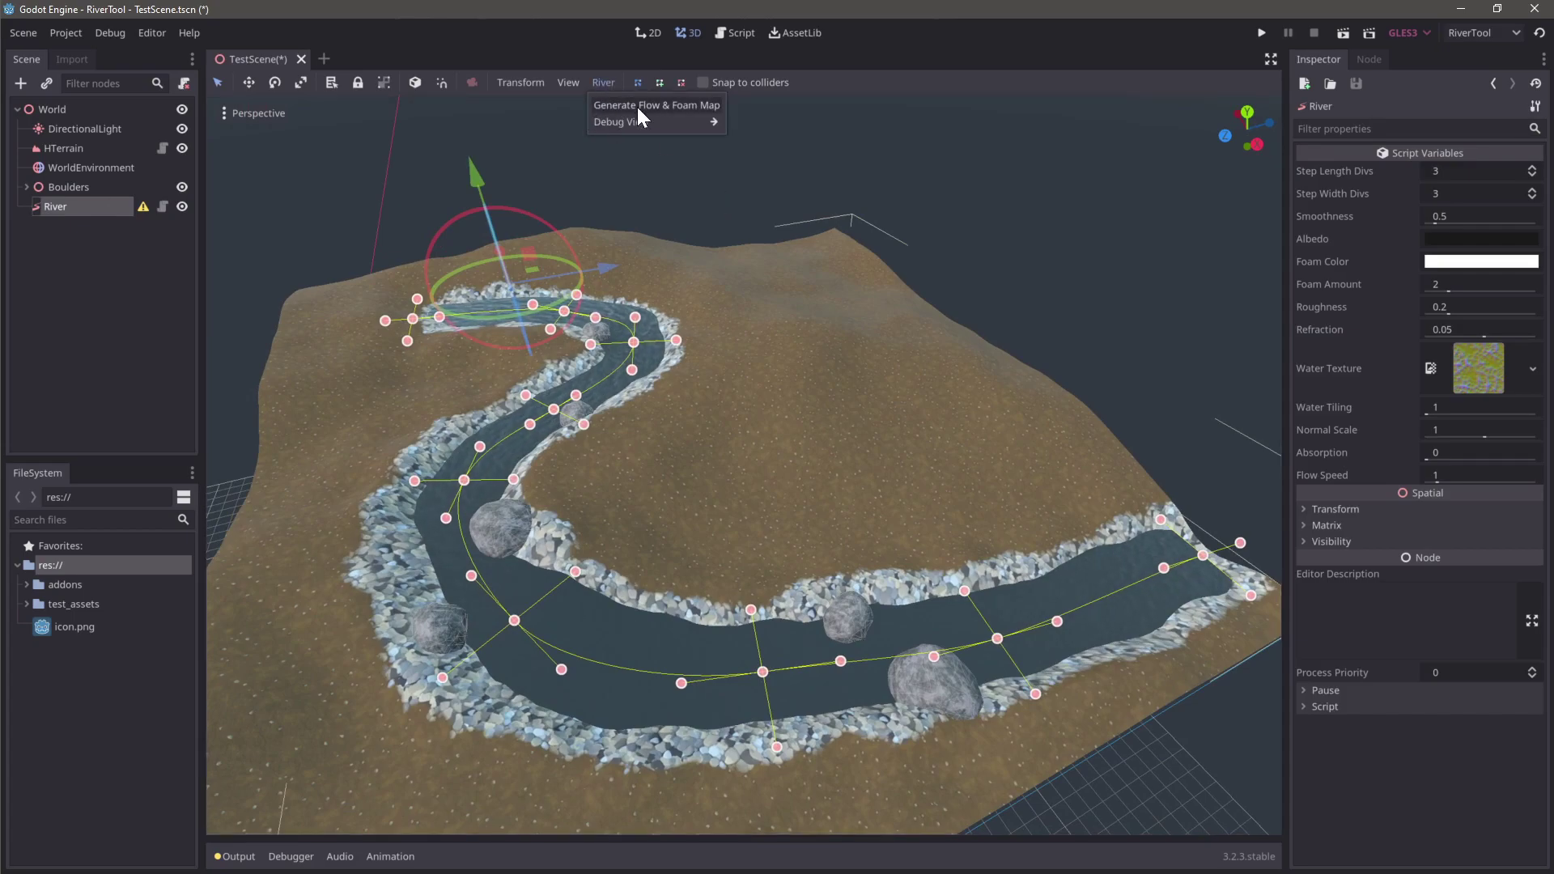
{"action": "middle_click_drag", "start_coordinate": [652, 114], "coordinate": [635, 87]}
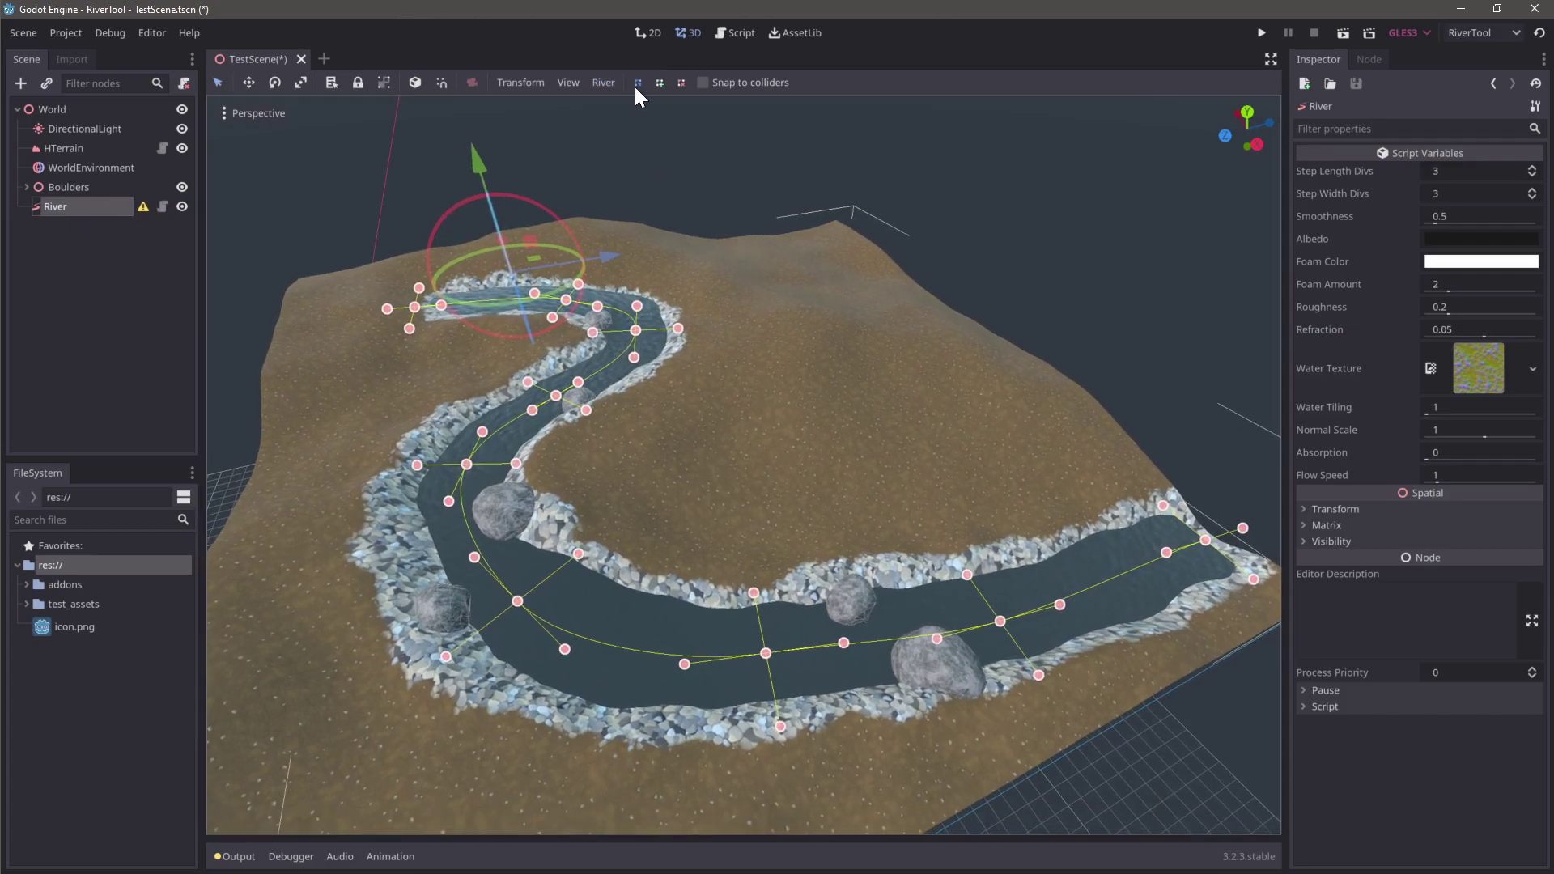
{"action": "left_click", "coordinate": [604, 81]}
{"action": "left_click", "coordinate": [616, 103]}
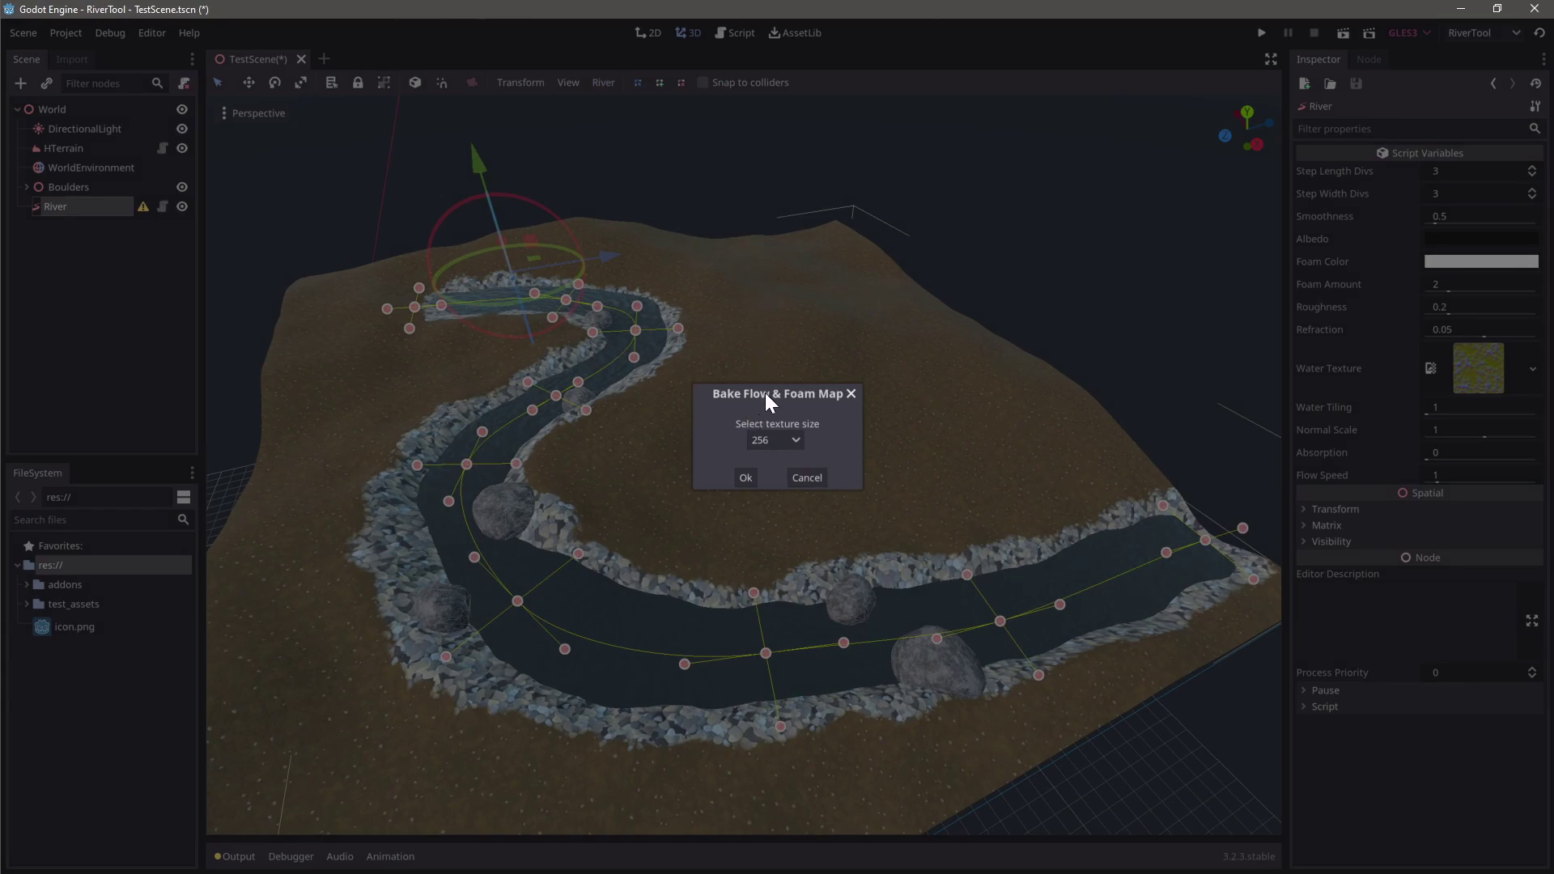
{"action": "left_click", "coordinate": [795, 441]}
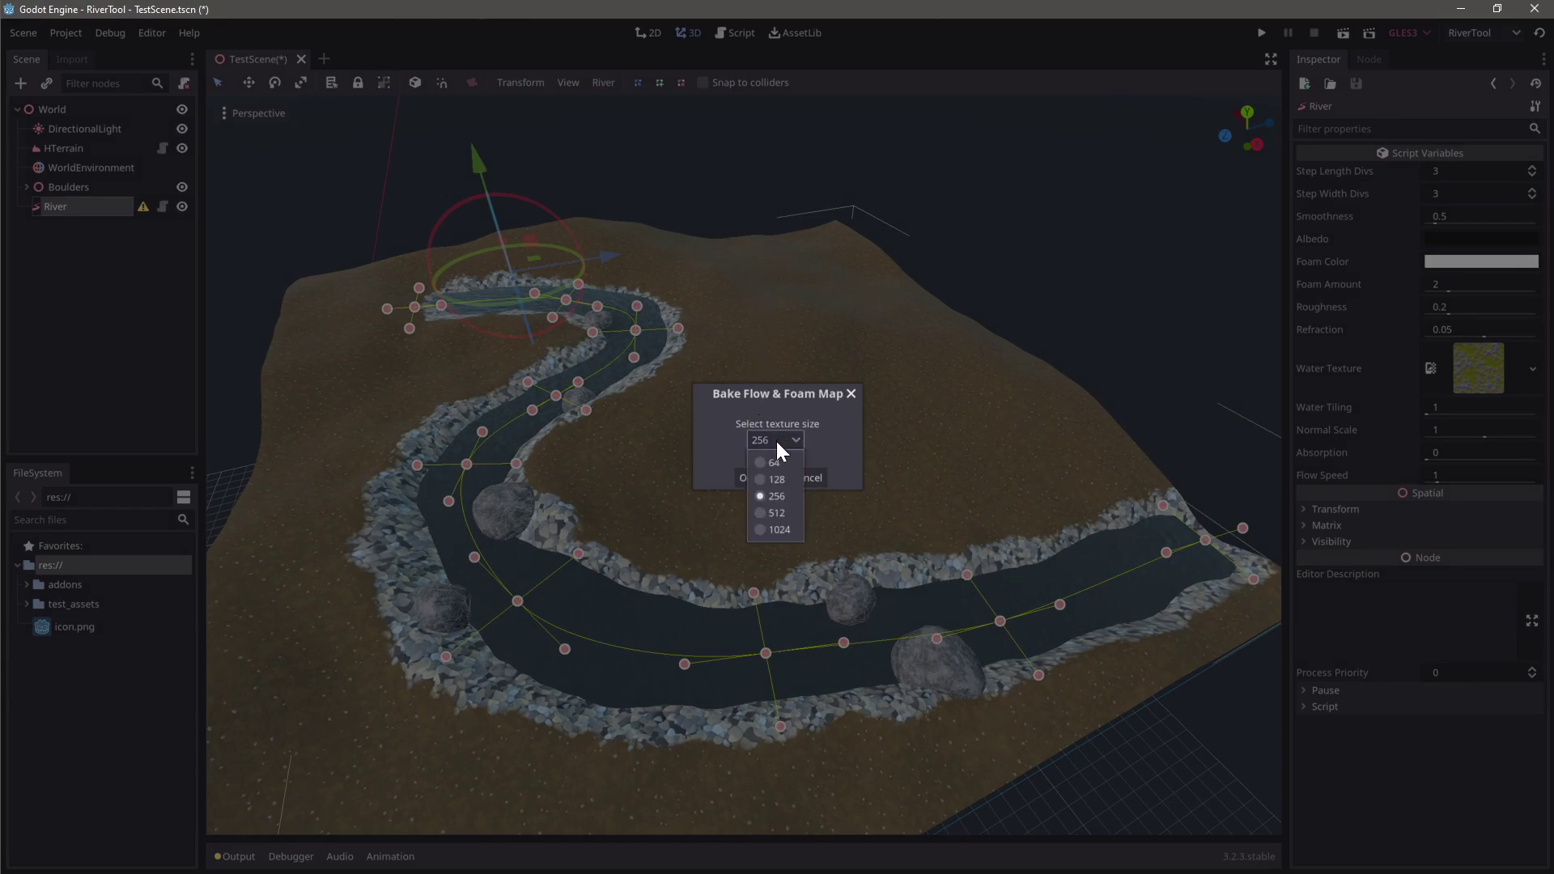
{"action": "left_click", "coordinate": [796, 439]}
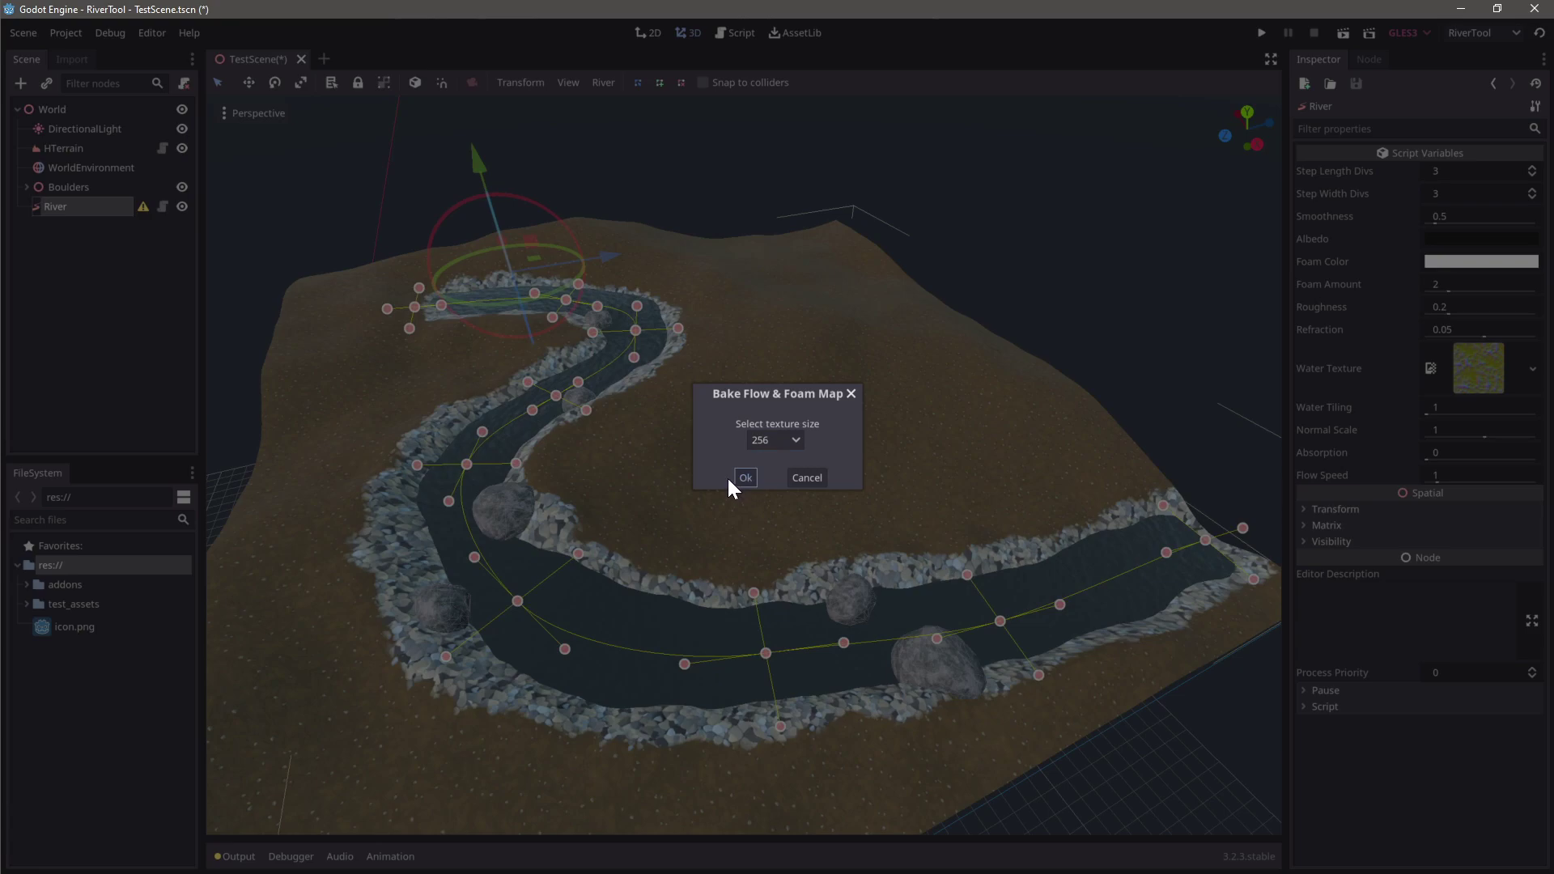
{"action": "left_click", "coordinate": [745, 478]}
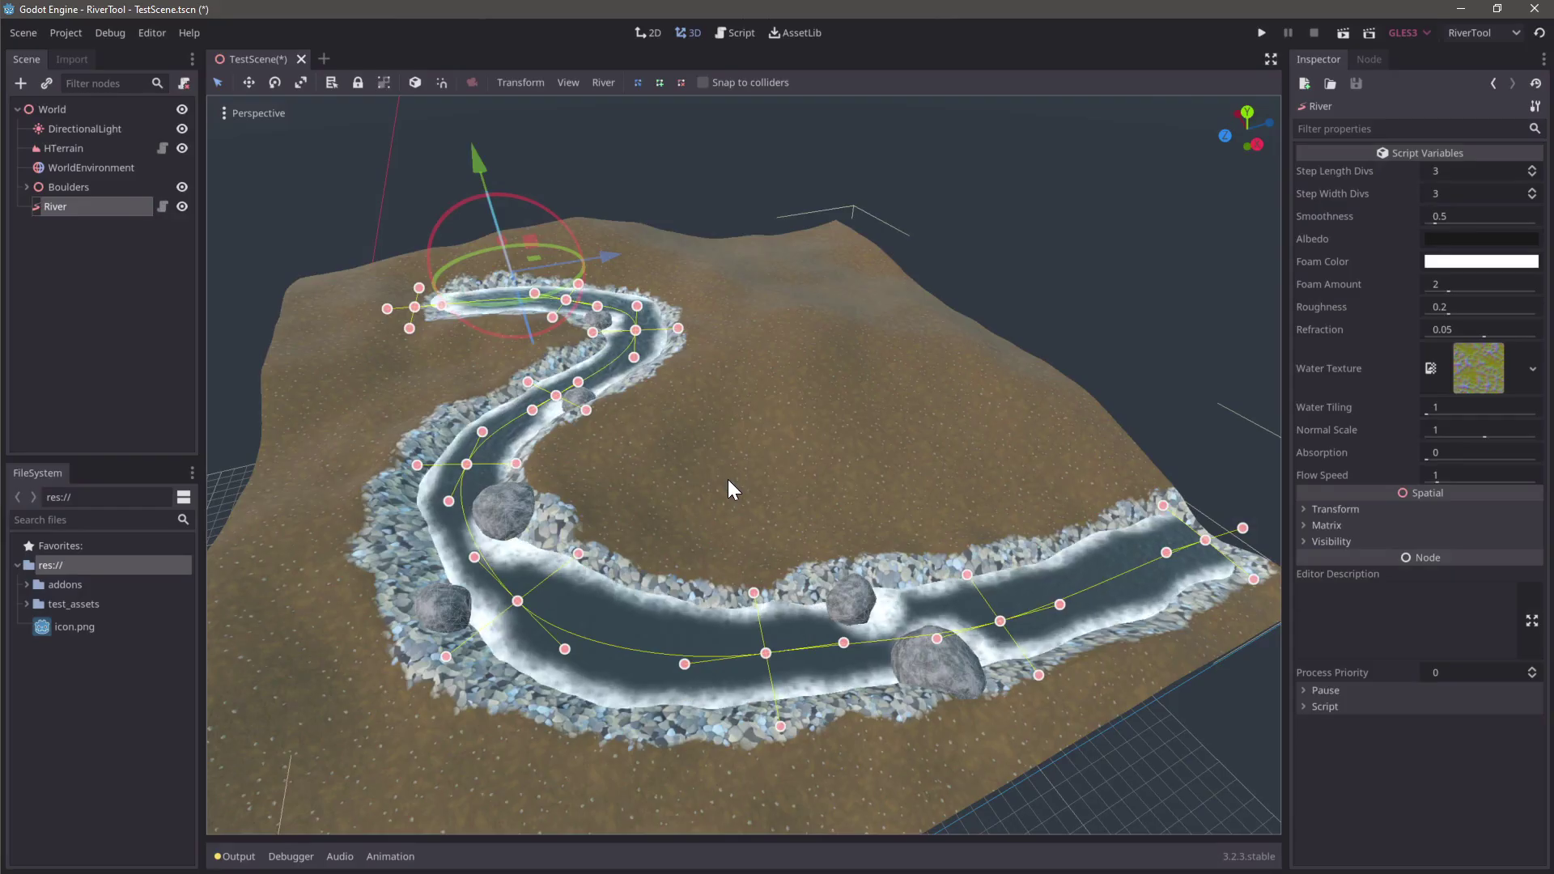
Change the River's albedo to a muted orange-brown and lower its alpha to make the water transparent
{"action": "middle_click_drag", "start_coordinate": [727, 480], "coordinate": [686, 434]}
{"action": "scroll", "coordinate": [764, 485], "scroll_direction": "up", "scroll_amount": 3}
{"action": "mouse_move", "coordinate": [764, 485]}
{"action": "middle_mouse_down"}
{"action": "mouse_move", "coordinate": [939, 576]}
{"action": "mouse_move", "coordinate": [682, 525]}
{"action": "mouse_move", "coordinate": [697, 543]}
{"action": "mouse_move", "coordinate": [699, 467]}
{"action": "mouse_move", "coordinate": [633, 417]}
{"action": "mouse_move", "coordinate": [787, 462]}
{"action": "middle_mouse_up"}
{"action": "scroll", "coordinate": [681, 526], "scroll_direction": "up", "scroll_amount": 5}
{"action": "scroll", "coordinate": [700, 467], "scroll_direction": "up", "scroll_amount": 3}
{"action": "scroll", "coordinate": [787, 462], "scroll_direction": "up", "scroll_amount": 3}
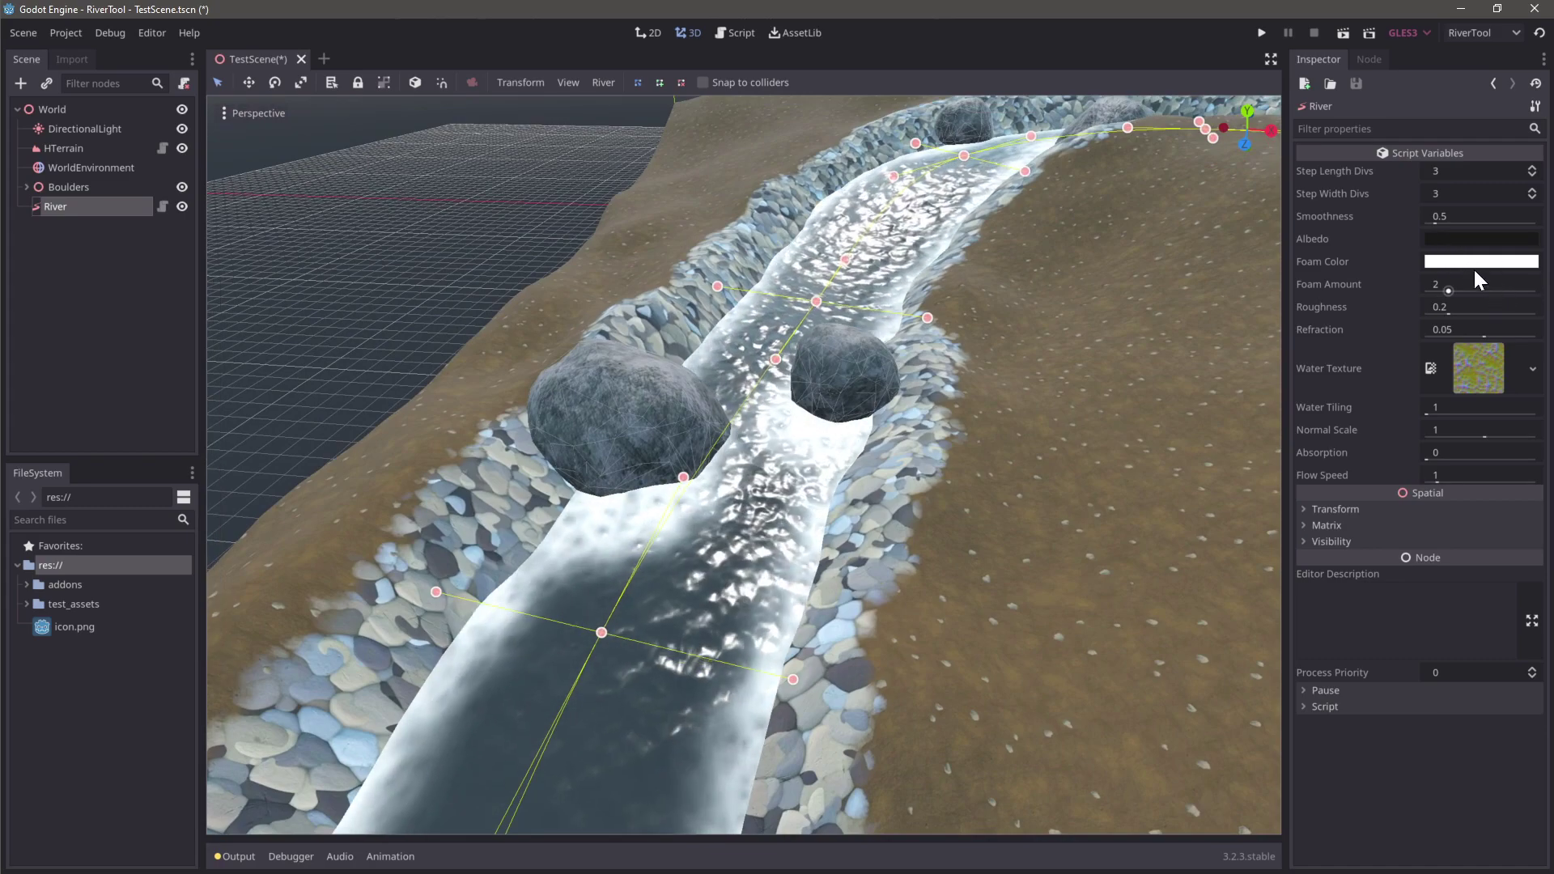
{"action": "left_click", "coordinate": [1482, 239]}
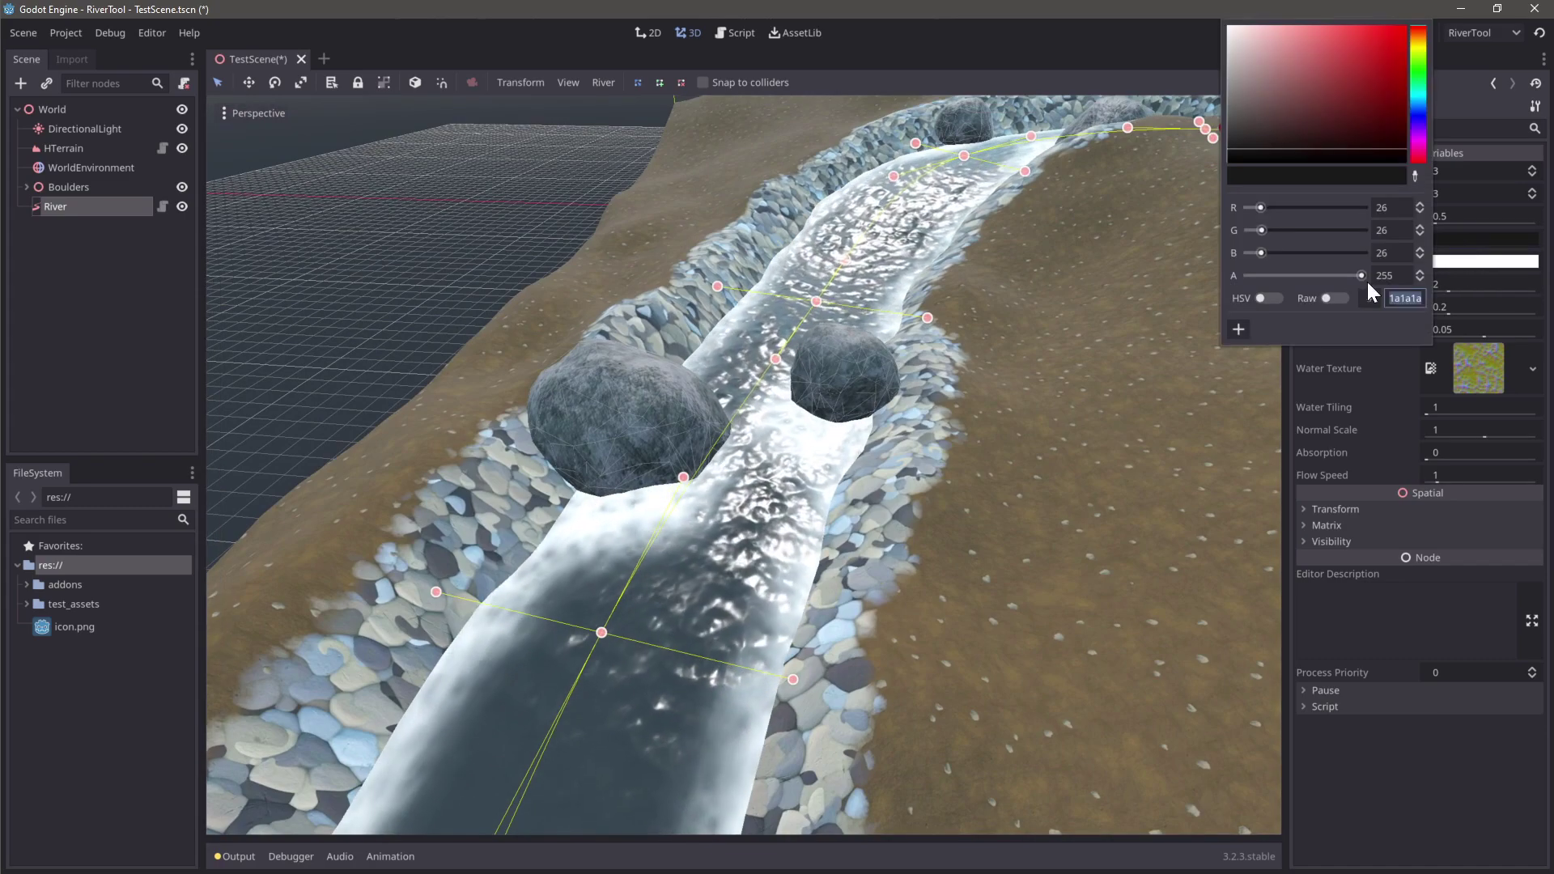
{"action": "left_click", "coordinate": [1419, 39]}
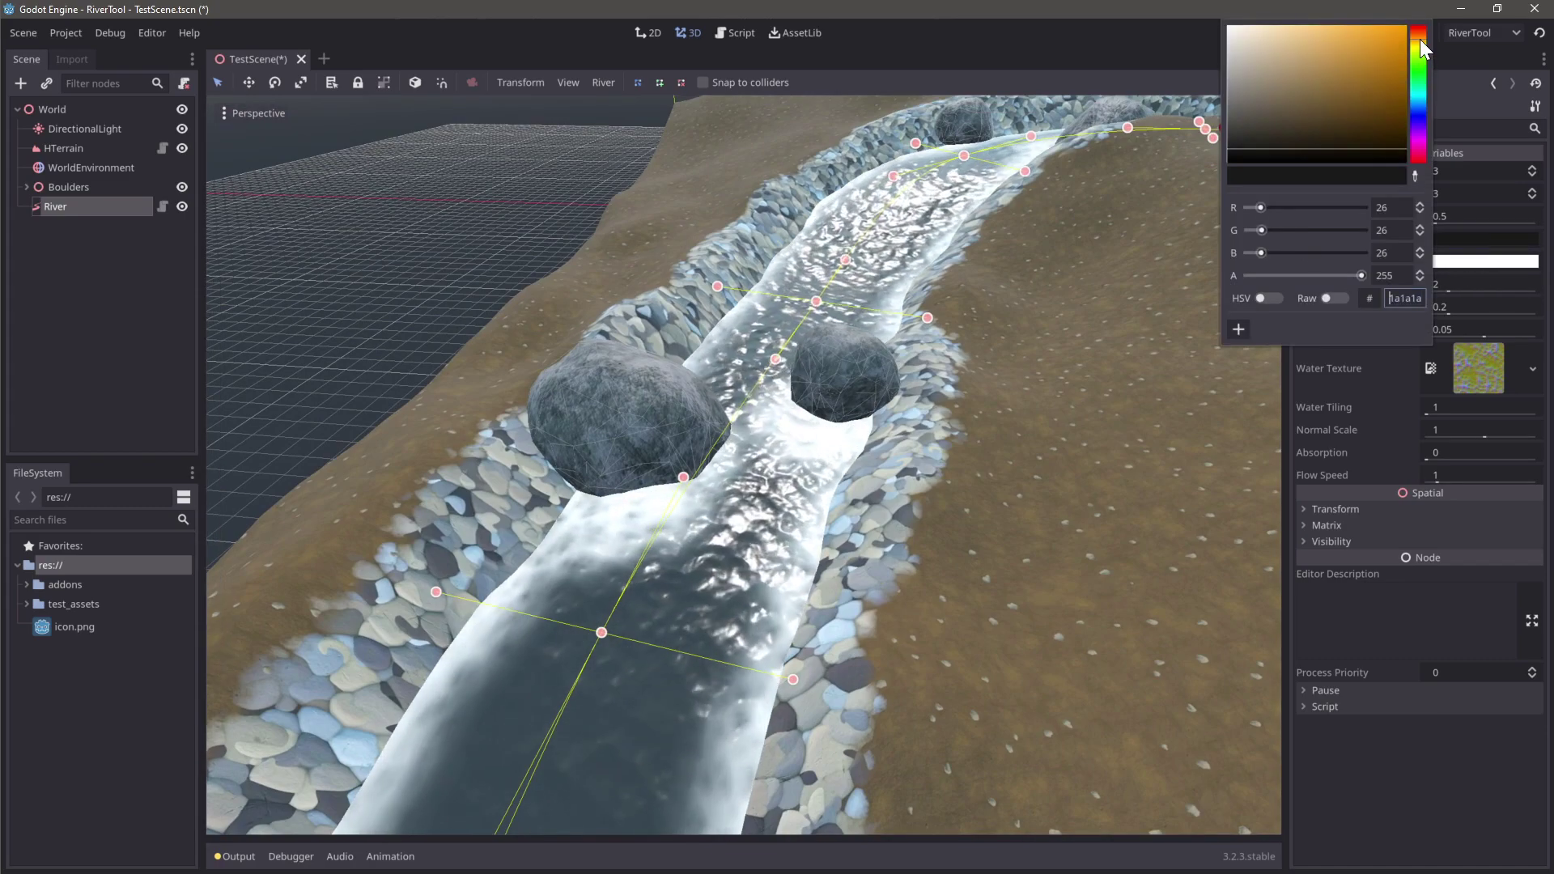
{"action": "left_click", "coordinate": [1264, 117]}
{"action": "left_click_drag", "start_coordinate": [1296, 277], "coordinate": [1279, 277]}
Set the River's Foam Amount to 1.463
{"action": "middle_click_drag", "start_coordinate": [1146, 361], "coordinate": [1156, 342]}
{"action": "scroll", "coordinate": [1155, 341], "scroll_direction": "down", "scroll_amount": 4}
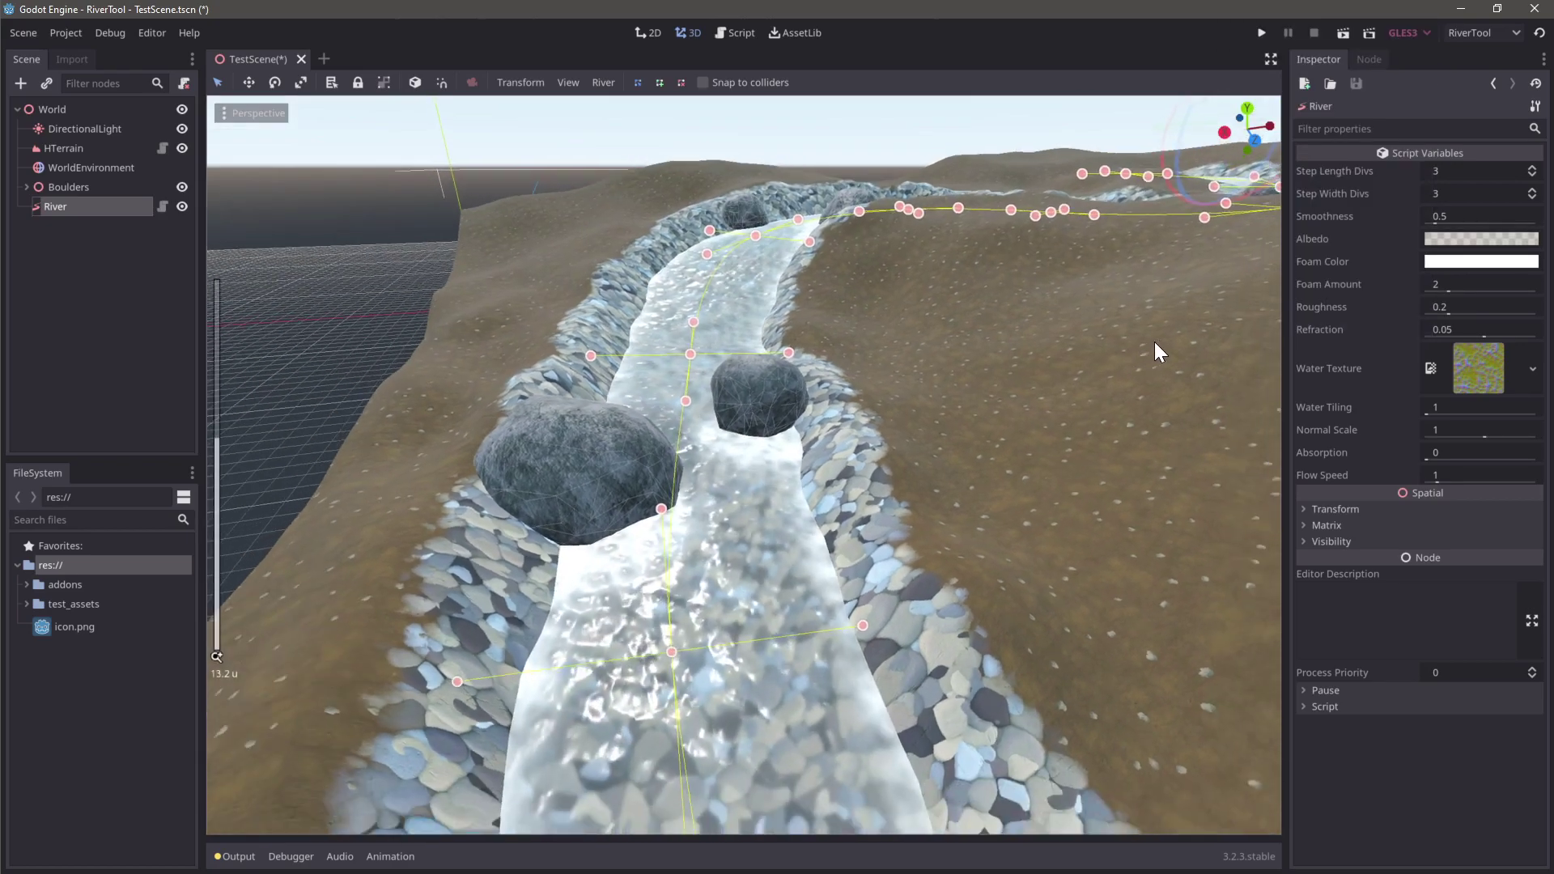
{"action": "middle_click_drag", "start_coordinate": [1028, 418], "coordinate": [1111, 413]}
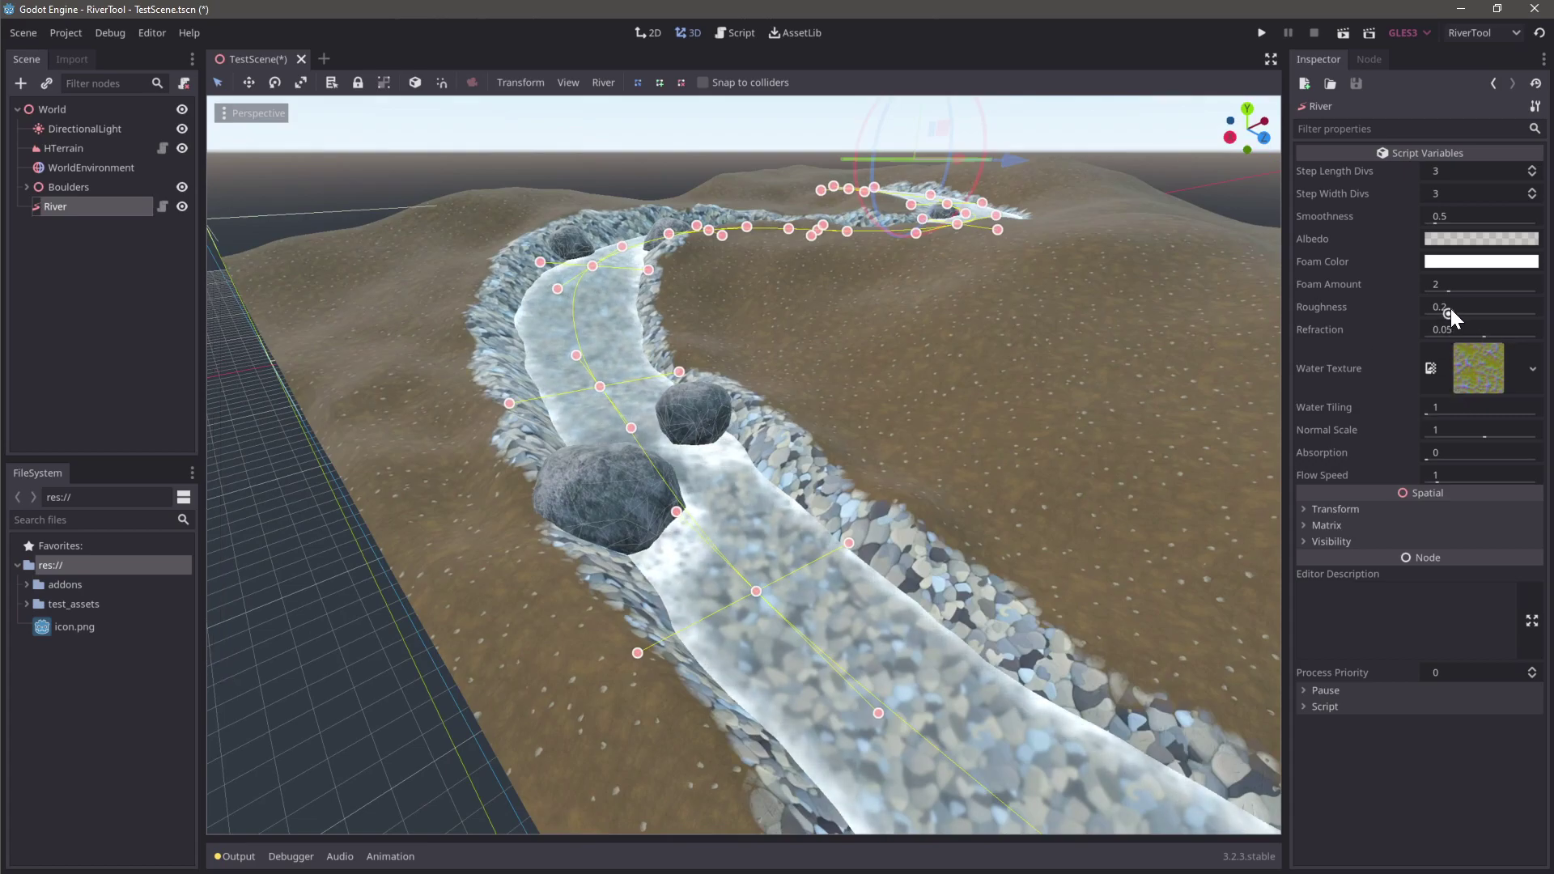
{"action": "left_click_drag", "start_coordinate": [1445, 289], "coordinate": [1439, 290]}
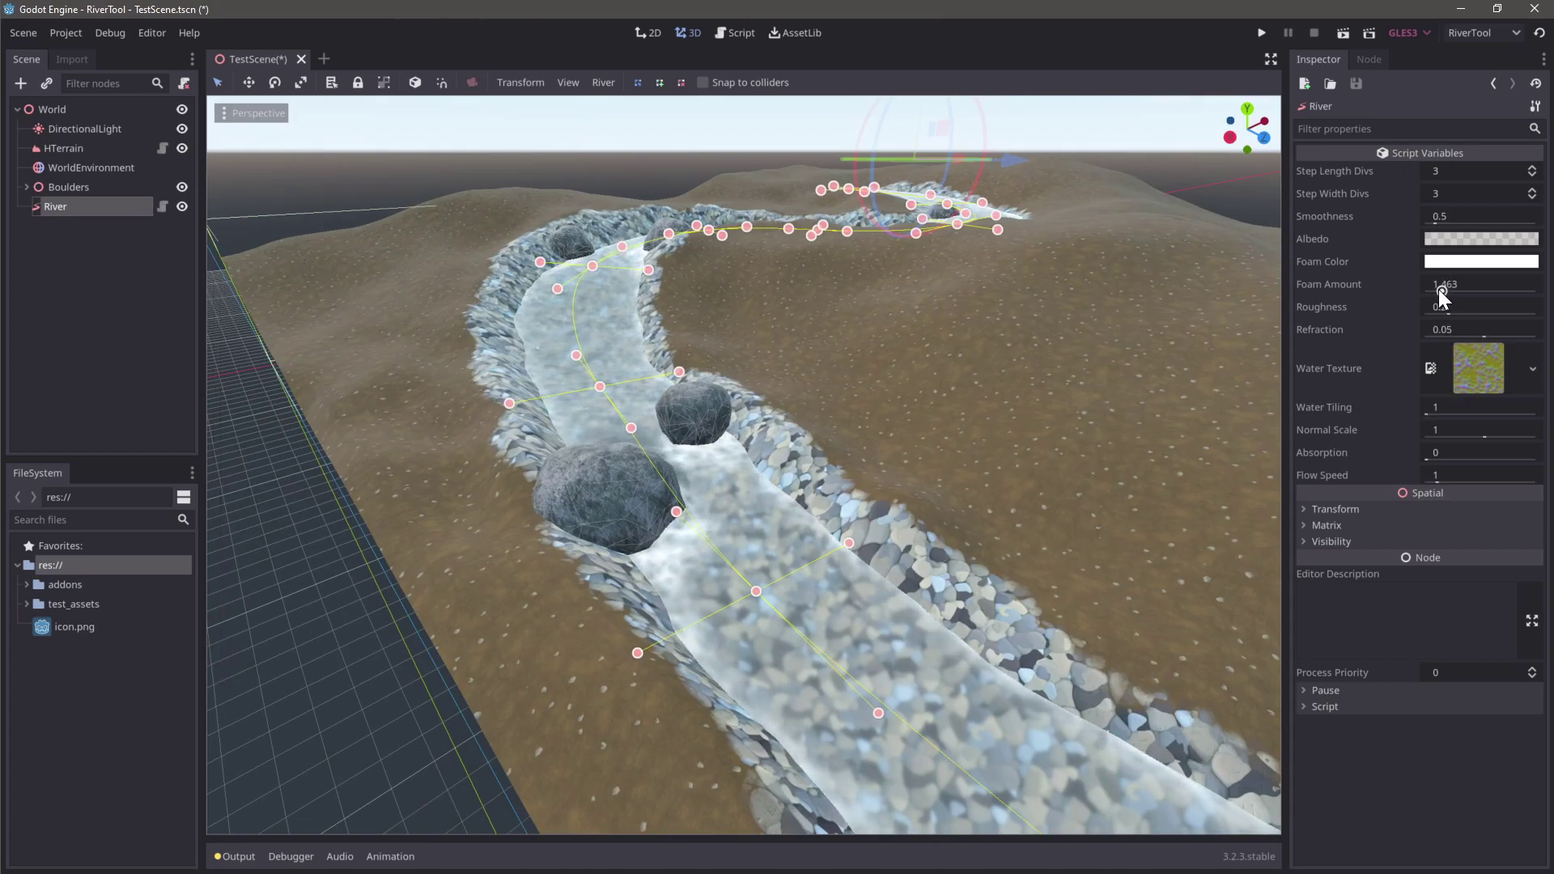
Nudge the seventh river point slightly within the lower riverbed, upstream of the large boulder
{"action": "scroll", "coordinate": [1109, 511], "scroll_direction": "up", "scroll_amount": 5}
{"action": "middle_click_drag", "start_coordinate": [1108, 511], "coordinate": [709, 579]}
{"action": "scroll", "coordinate": [815, 542], "scroll_direction": "down", "scroll_amount": 6}
{"action": "scroll", "coordinate": [771, 489], "scroll_direction": "down", "scroll_amount": 5}
{"action": "scroll", "coordinate": [709, 580], "scroll_direction": "up", "scroll_amount": 3}
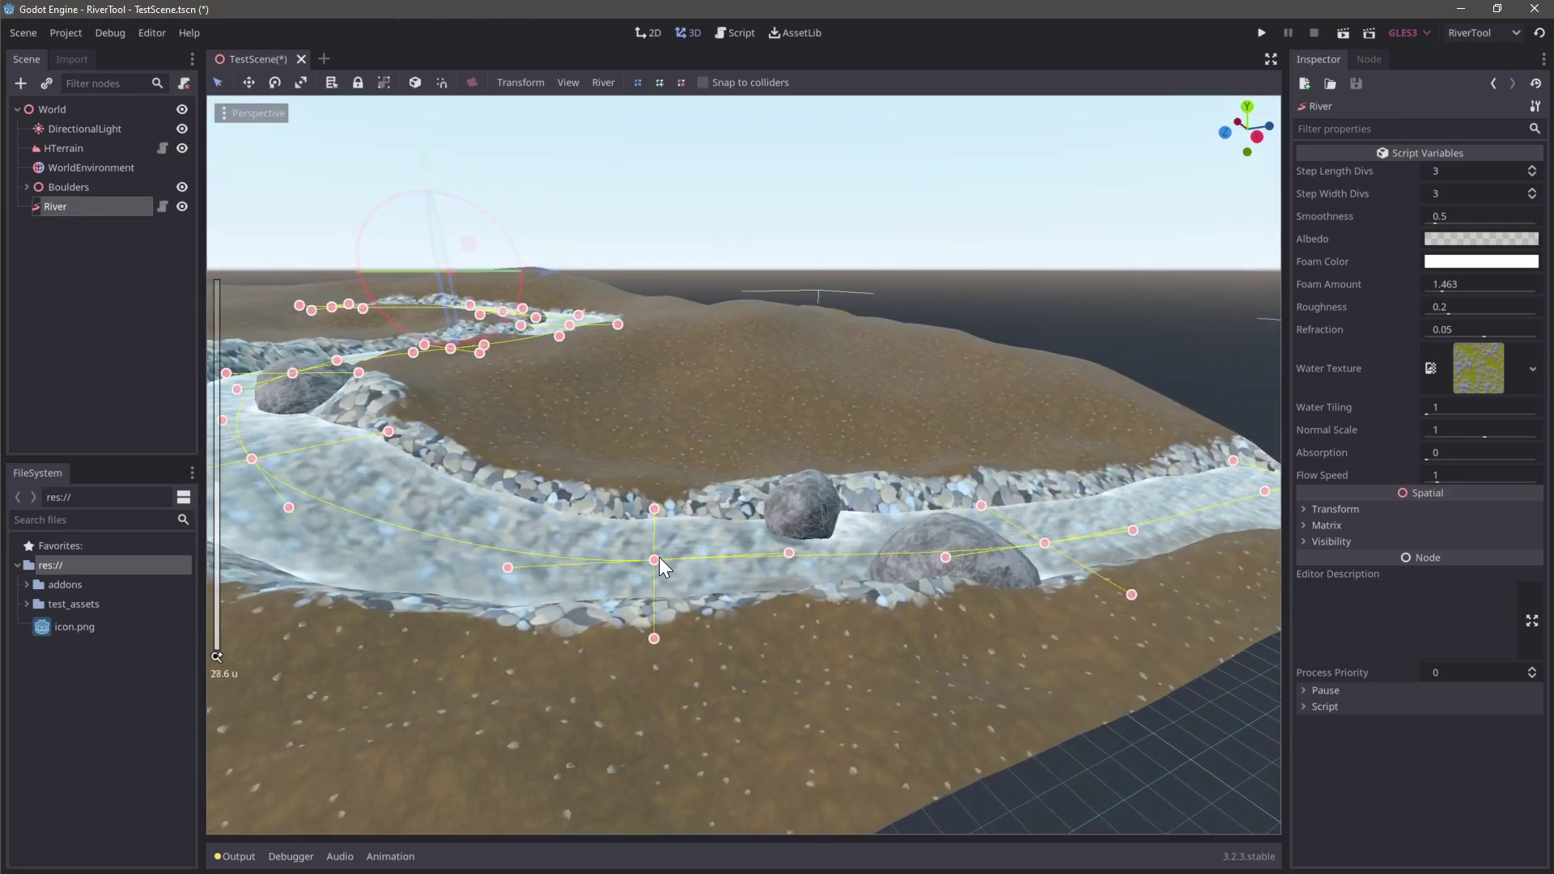
{"action": "left_click_drag", "start_coordinate": [656, 557], "coordinate": [655, 552]}
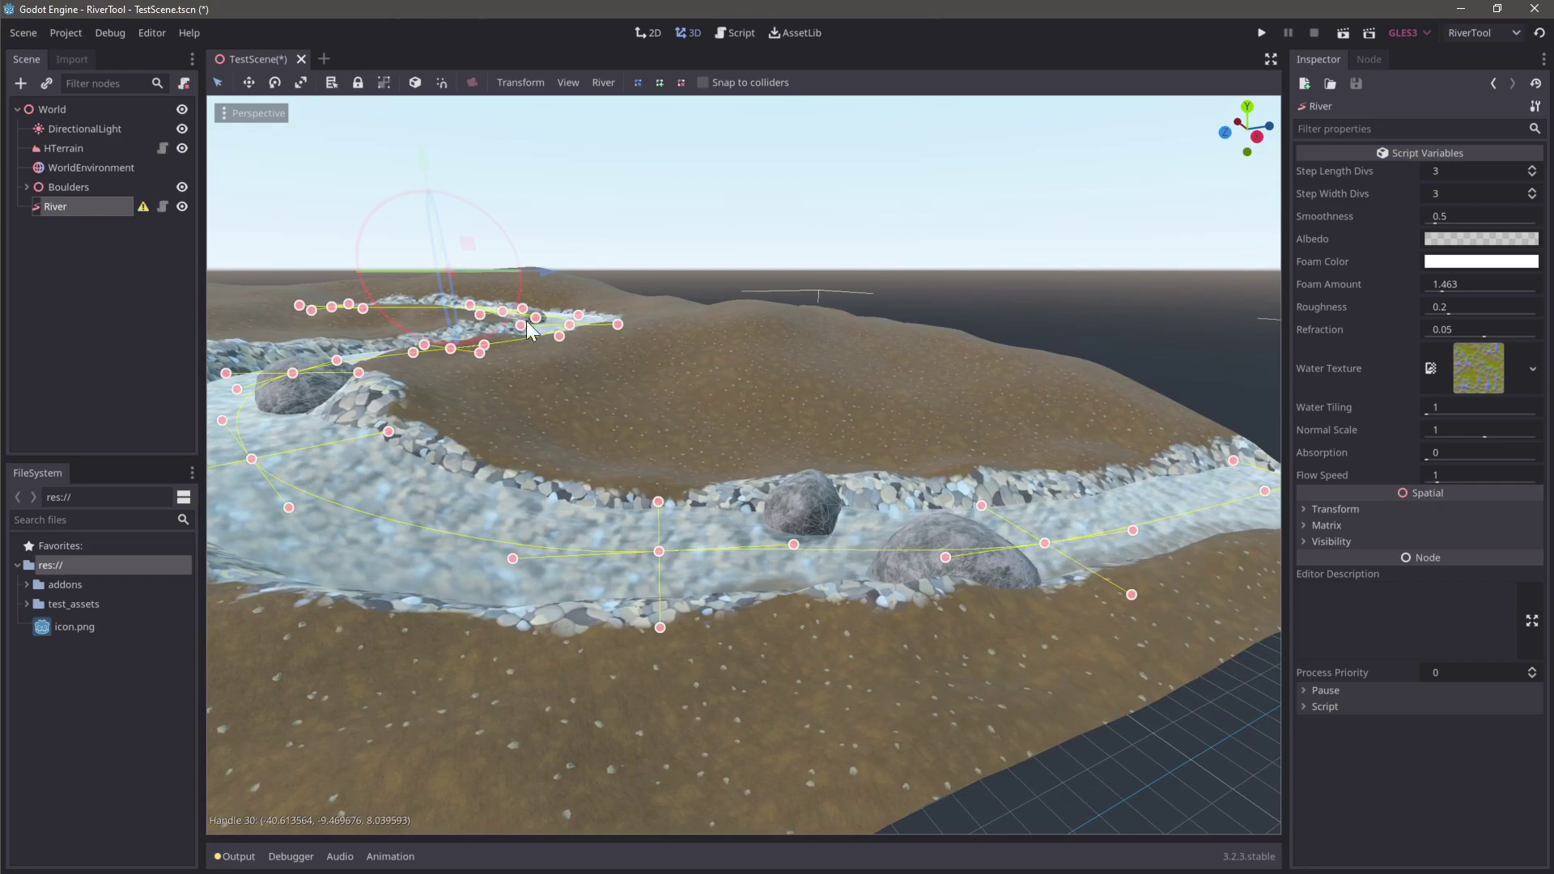
{"action": "mouse_move", "coordinate": [787, 549]}
{"action": "middle_mouse_down"}
{"action": "mouse_move", "coordinate": [786, 579]}
{"action": "mouse_move", "coordinate": [797, 539]}
{"action": "middle_mouse_up"}
Read the River node's configuration warning and regenerate its flow and foam map
{"action": "left_click", "coordinate": [142, 209]}
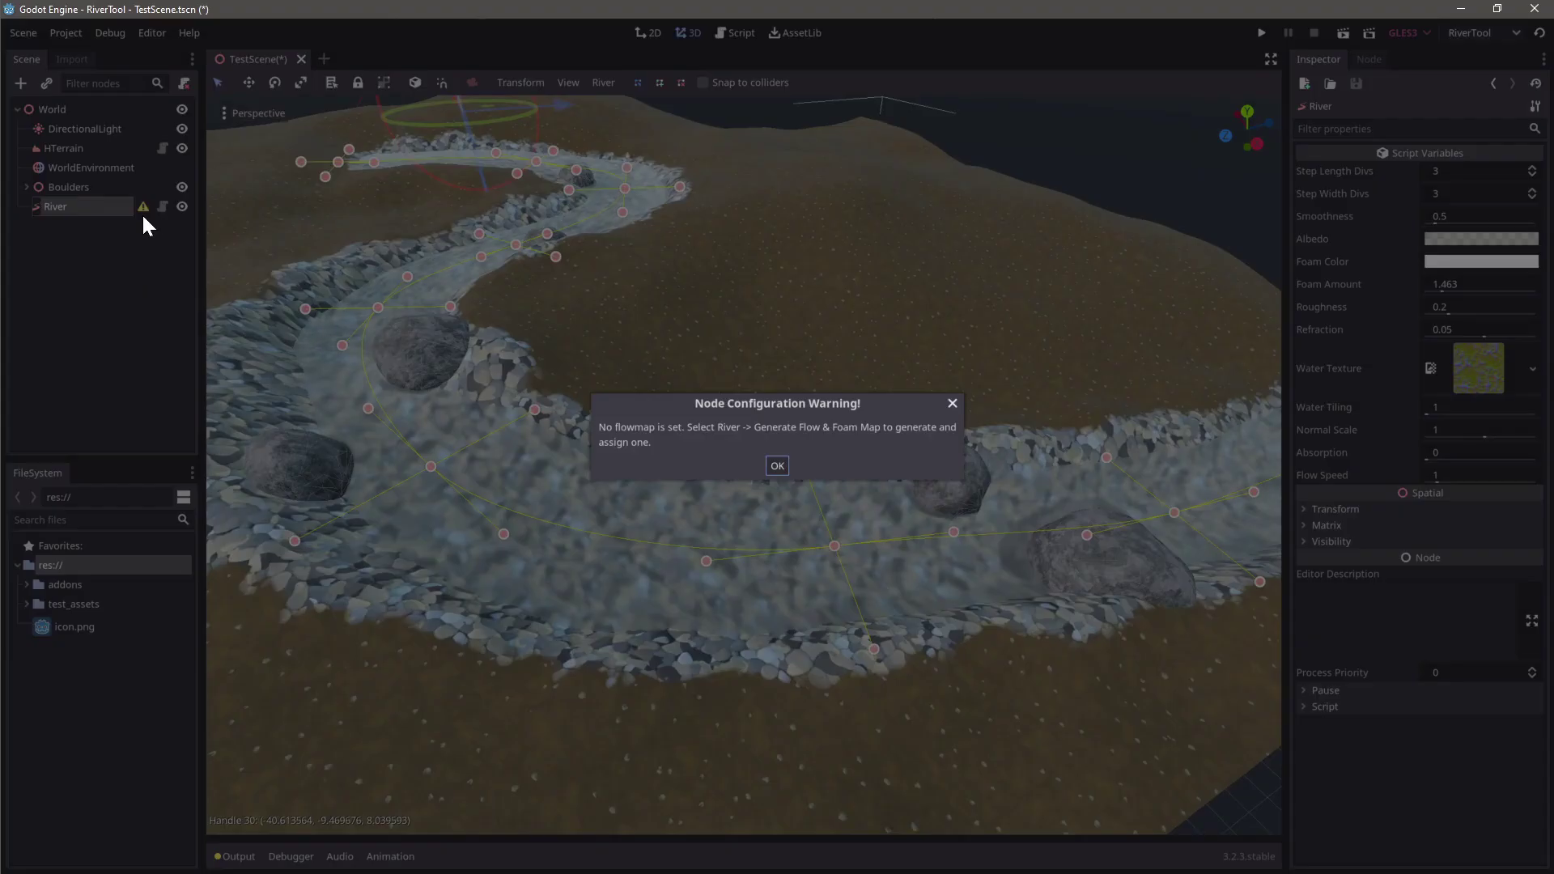
{"action": "left_click", "coordinate": [783, 465]}
{"action": "scroll", "coordinate": [842, 504], "scroll_direction": "down", "scroll_amount": 3}
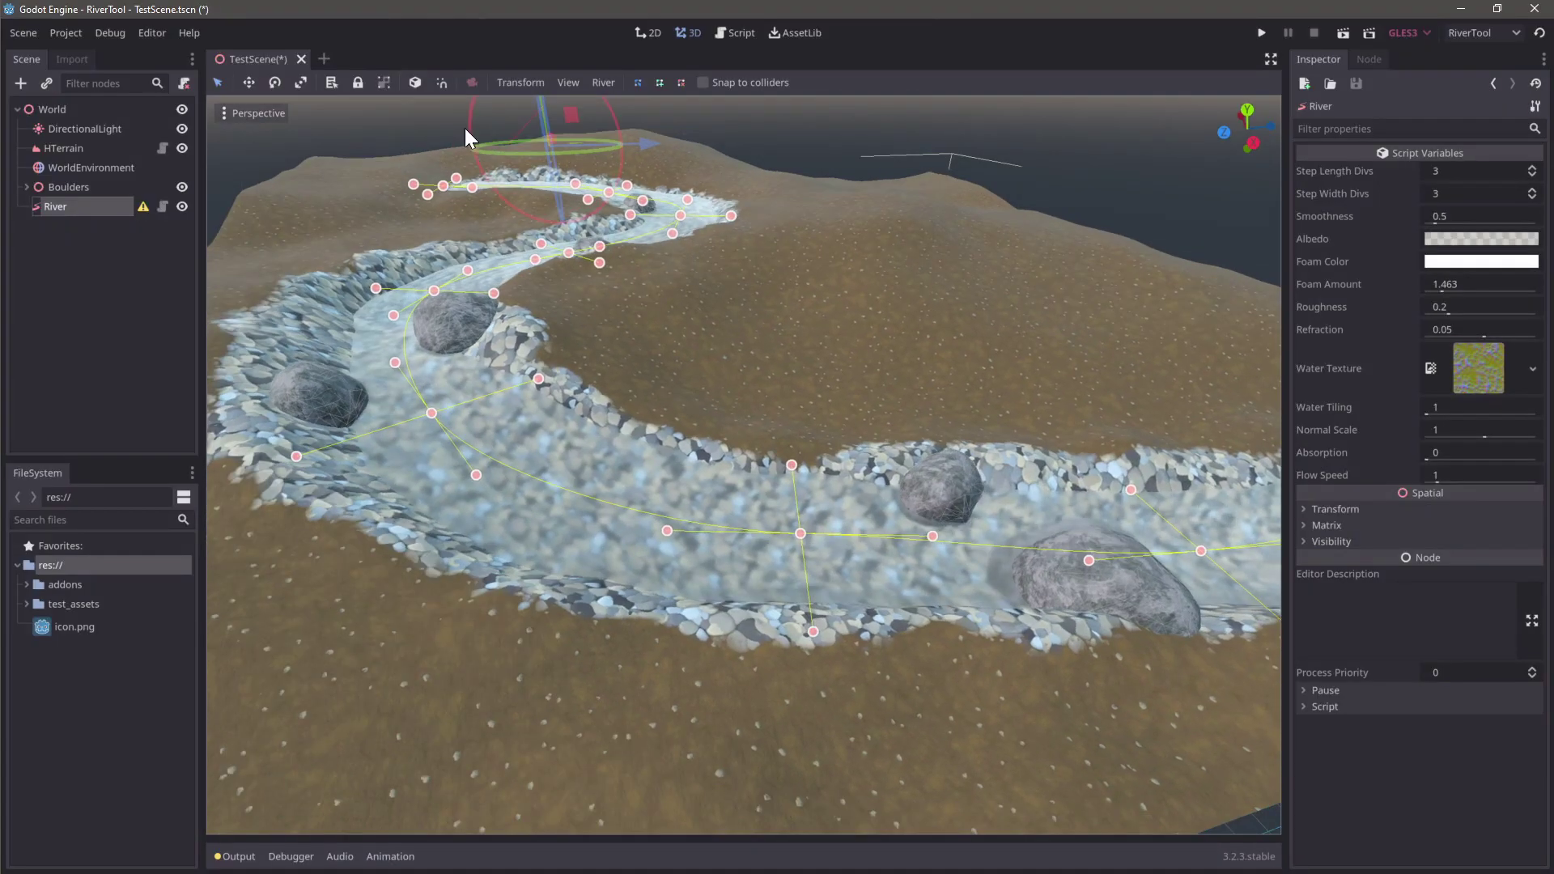
{"action": "left_click", "coordinate": [604, 82]}
{"action": "left_click", "coordinate": [639, 106]}
Duplicate the largest boulder, place the copy midstream near the seventh river point and adjust its height
{"action": "middle_click_drag", "start_coordinate": [997, 554], "coordinate": [1044, 669]}
{"action": "left_click", "coordinate": [1016, 612]}
{"action": "key", "text": "ctrl+d"}
{"action": "left_click_drag", "start_coordinate": [1043, 670], "coordinate": [689, 477]}
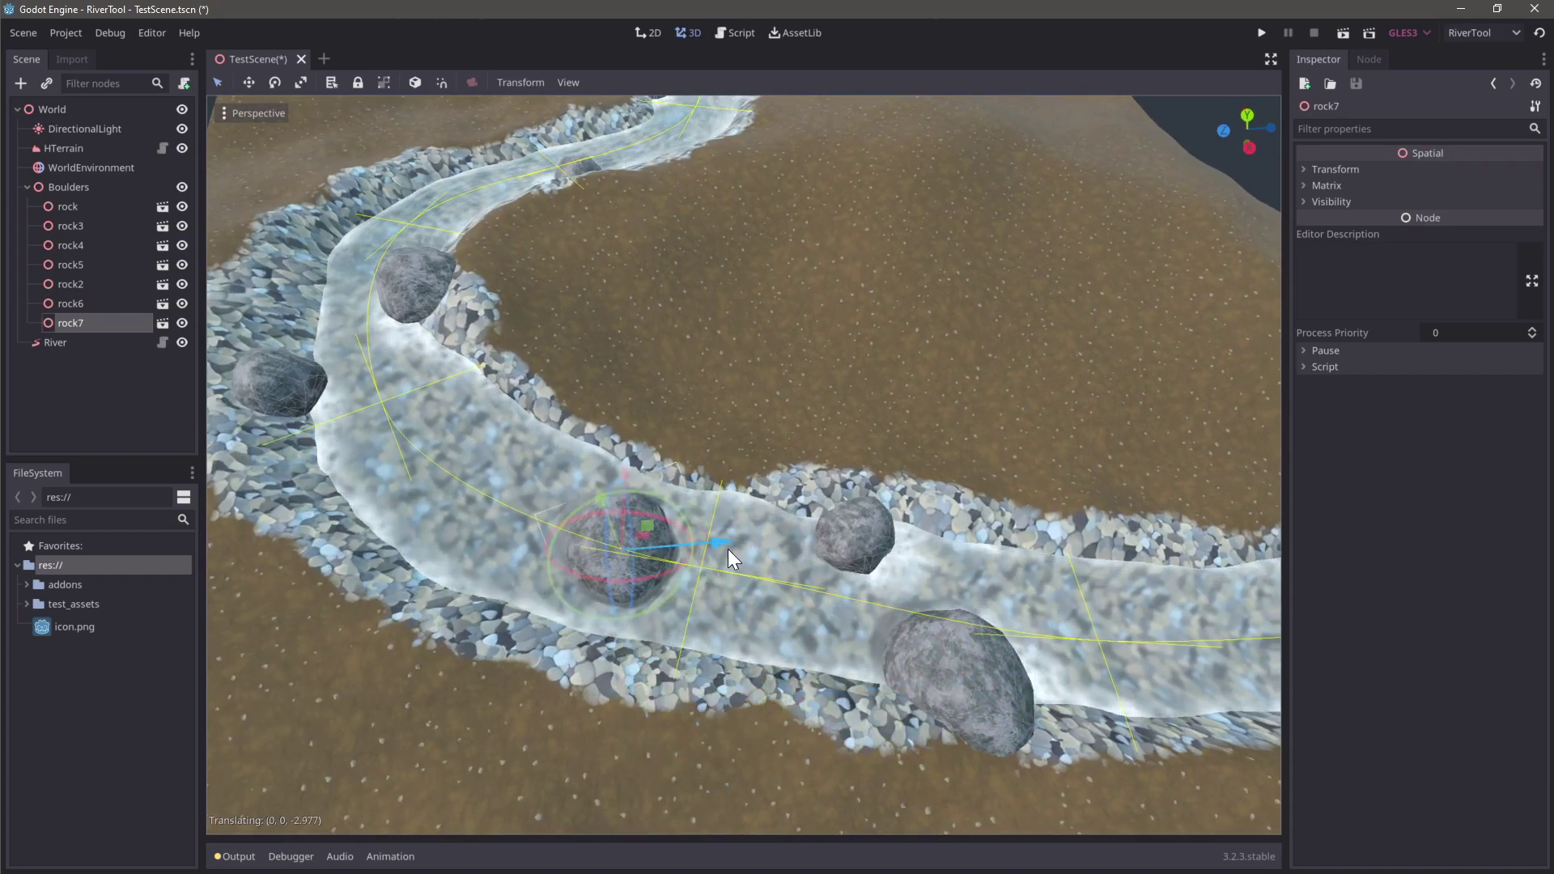
{"action": "middle_click_drag", "start_coordinate": [727, 550], "coordinate": [650, 506]}
{"action": "left_click_drag", "start_coordinate": [555, 369], "coordinate": [563, 343]}
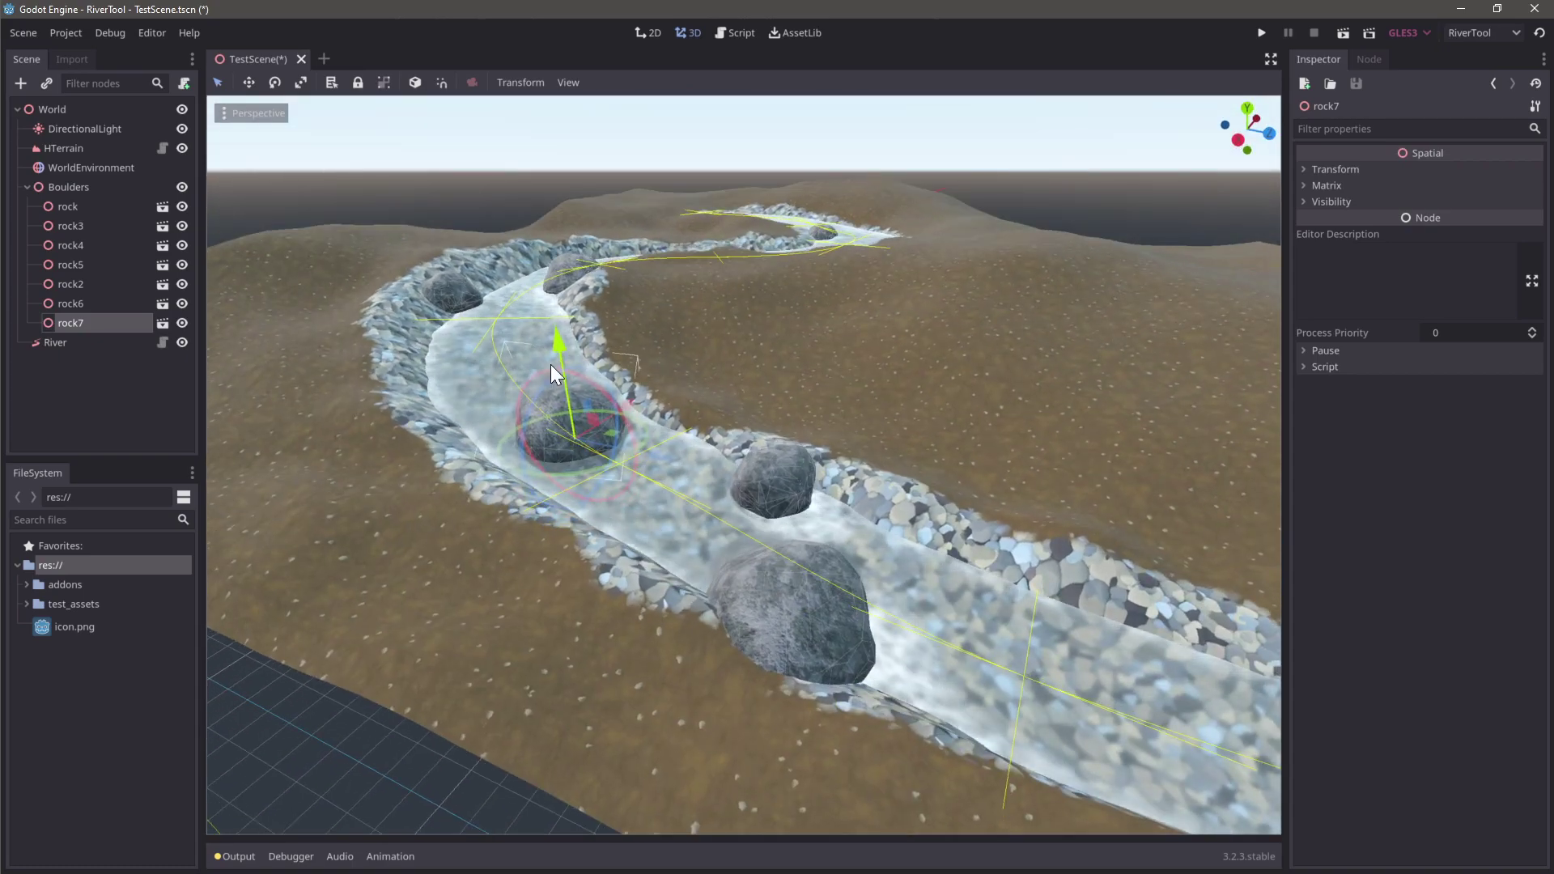
{"action": "middle_click_drag", "start_coordinate": [550, 364], "coordinate": [497, 411]}
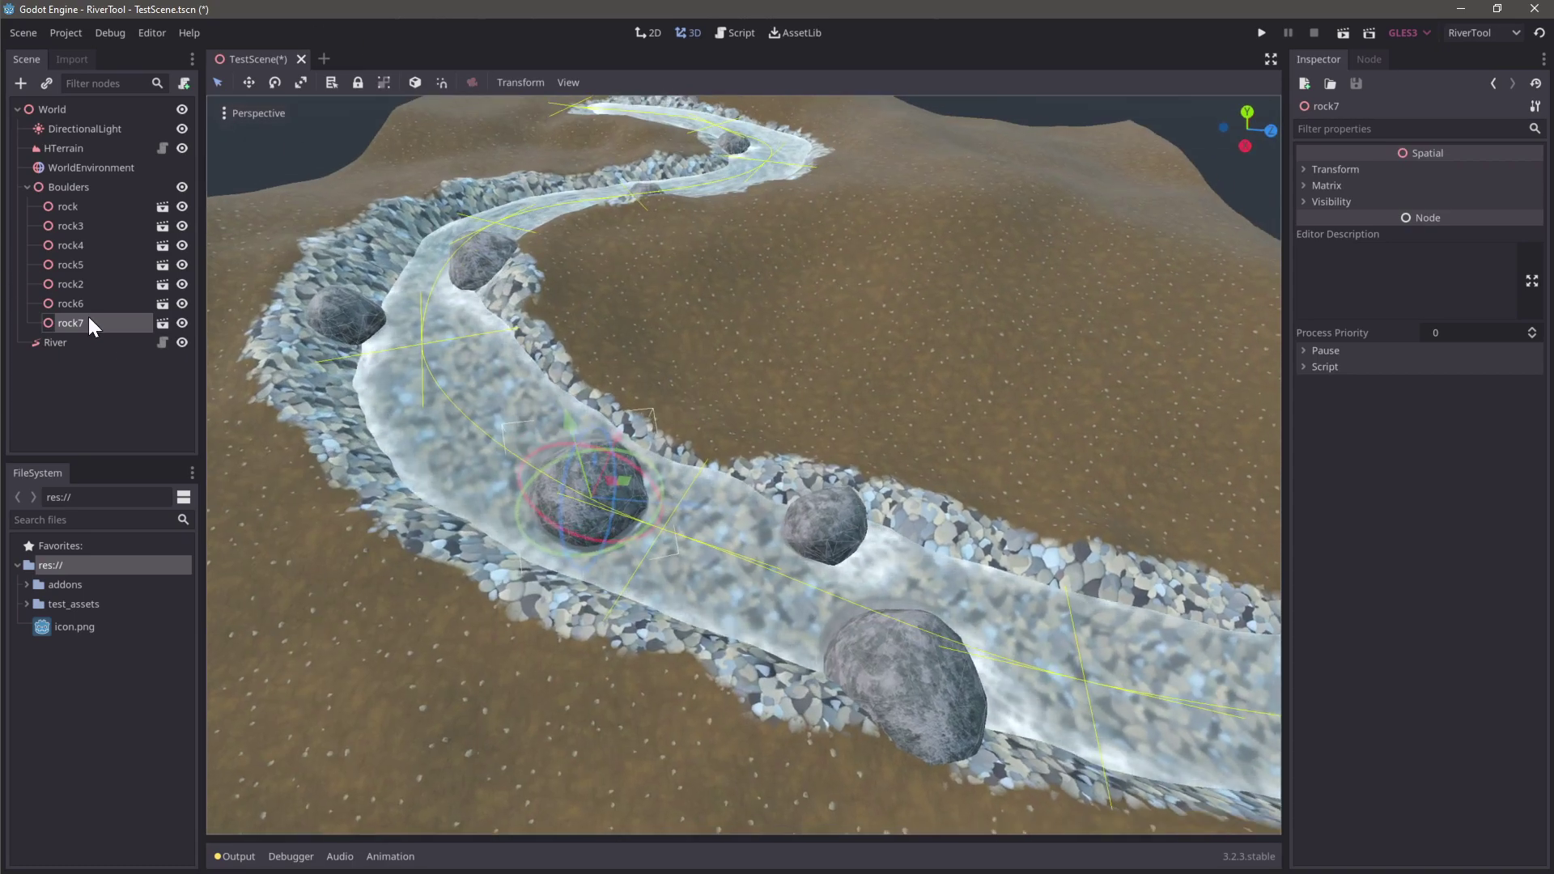
Rebake the River's flow and foam map at texture size 256 to account for the added boulder
{"action": "left_click", "coordinate": [81, 343]}
{"action": "left_click", "coordinate": [604, 82]}
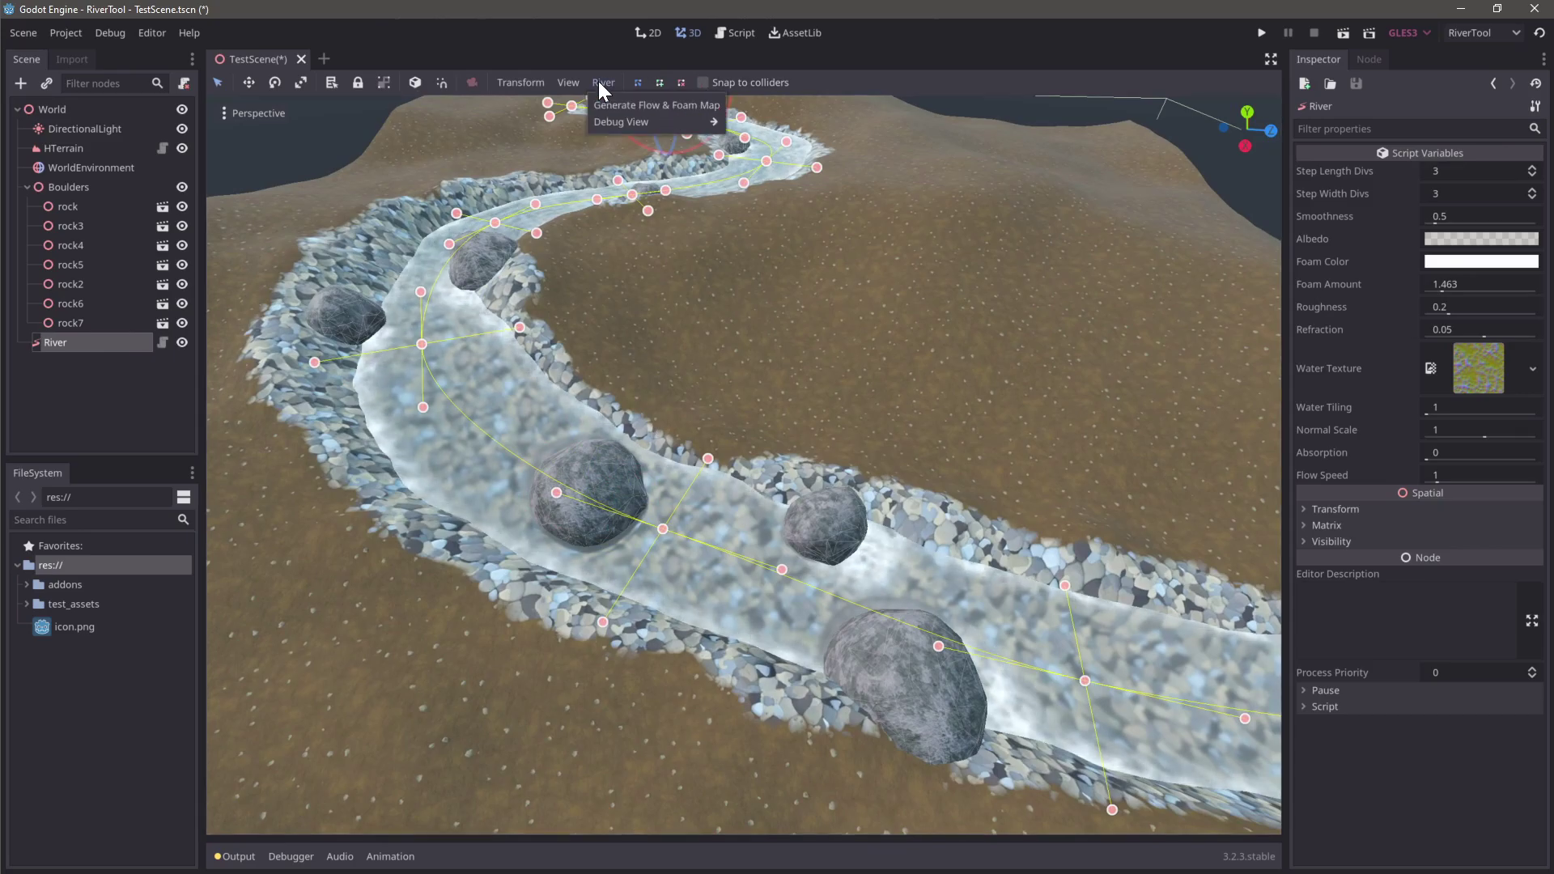
{"action": "left_click", "coordinate": [614, 106]}
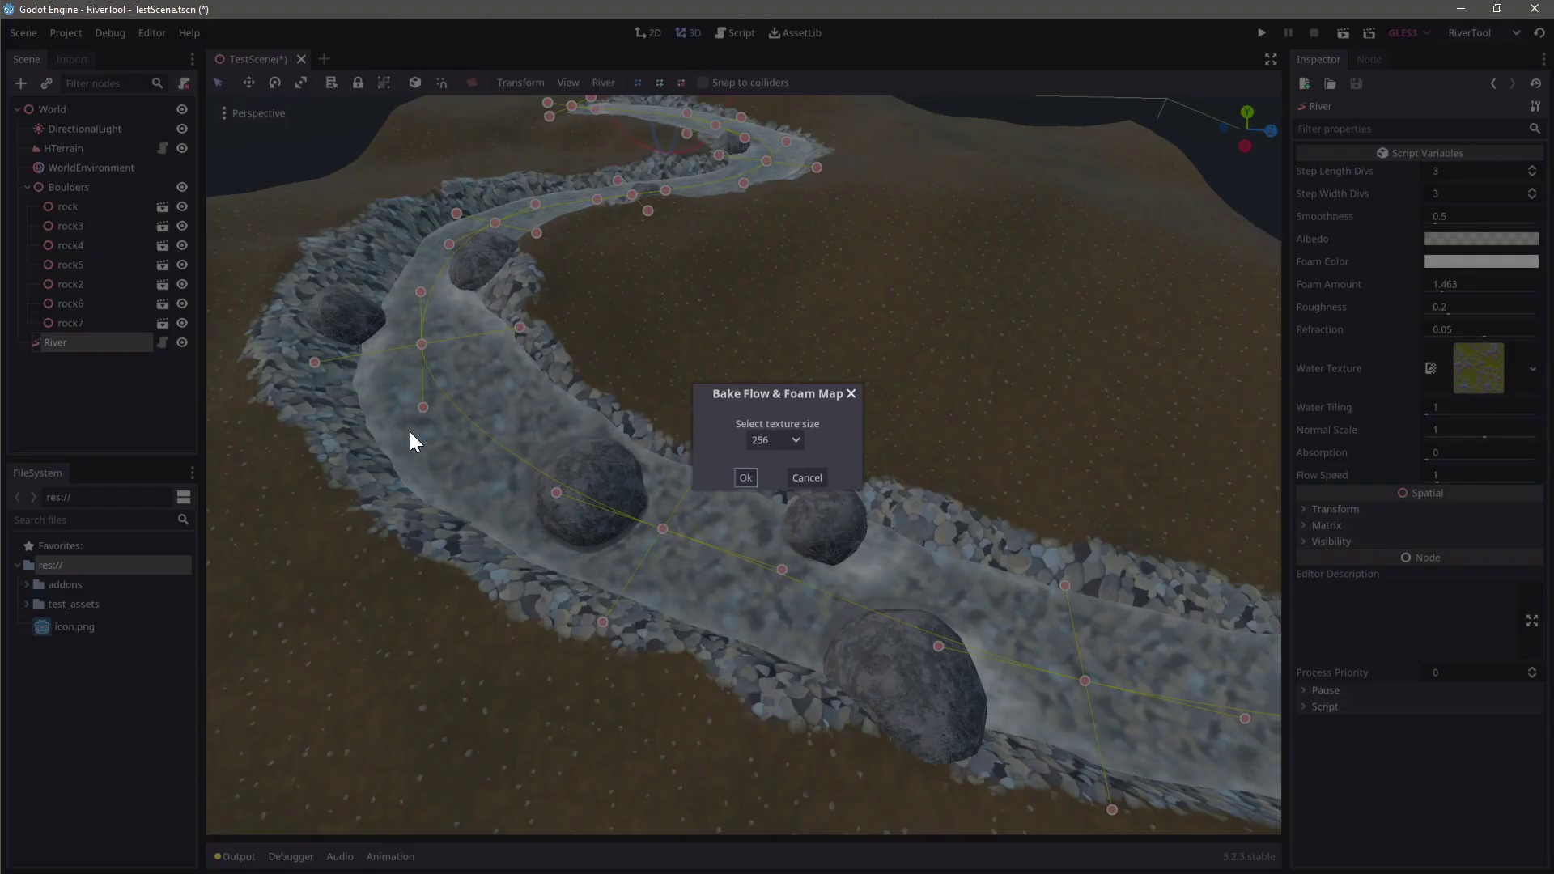
{"action": "key", "text": "Return"}
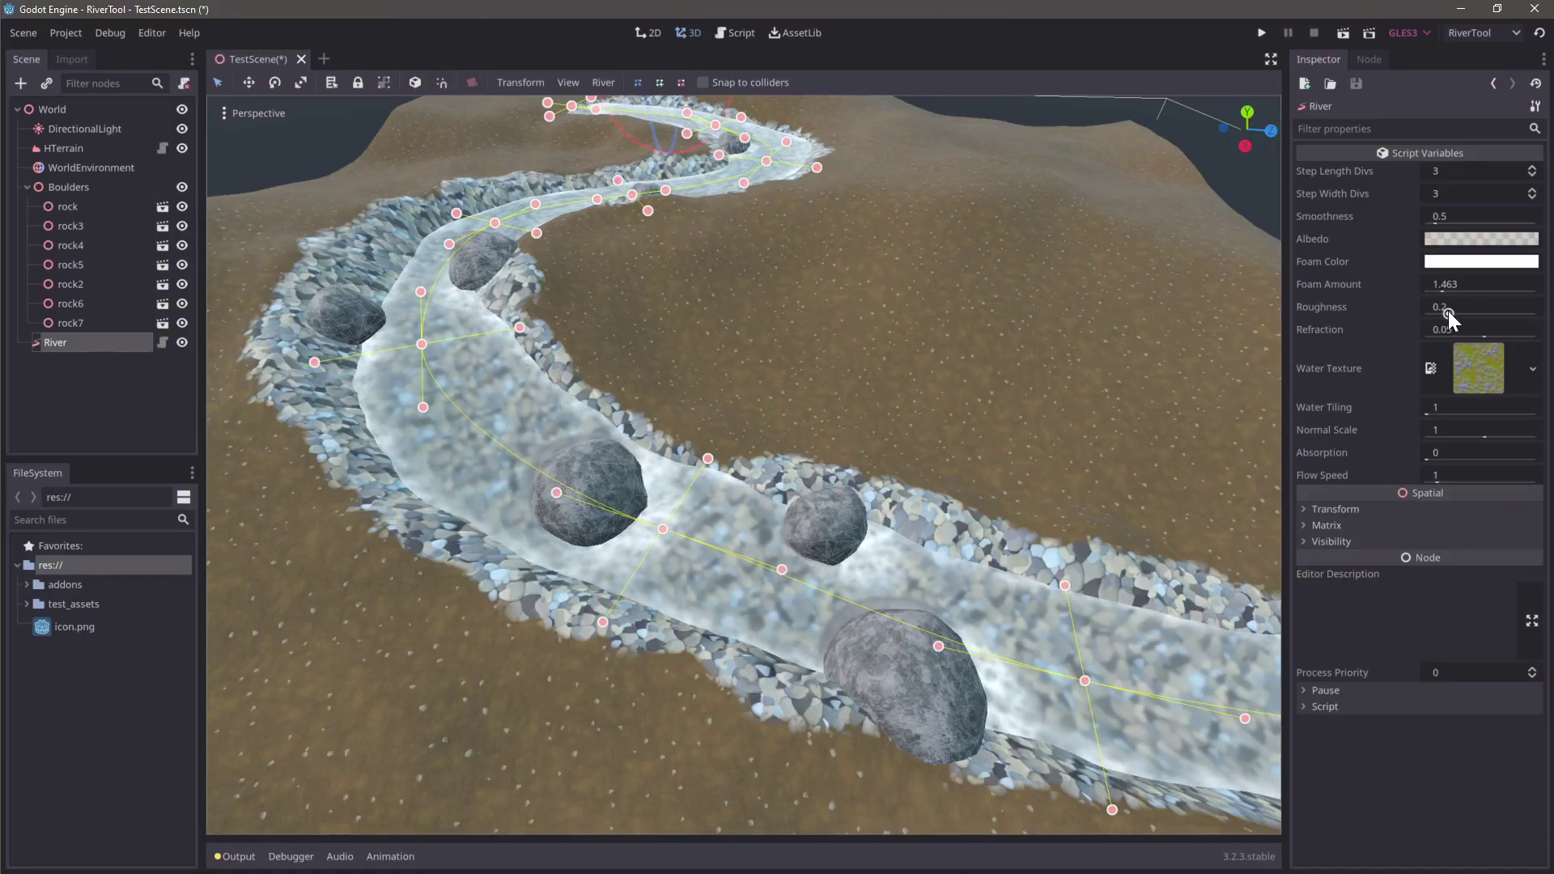
Set the River's Foam Amount to 1.947 and Roughness to 0.22
{"action": "left_click_drag", "start_coordinate": [1449, 291], "coordinate": [1449, 293]}
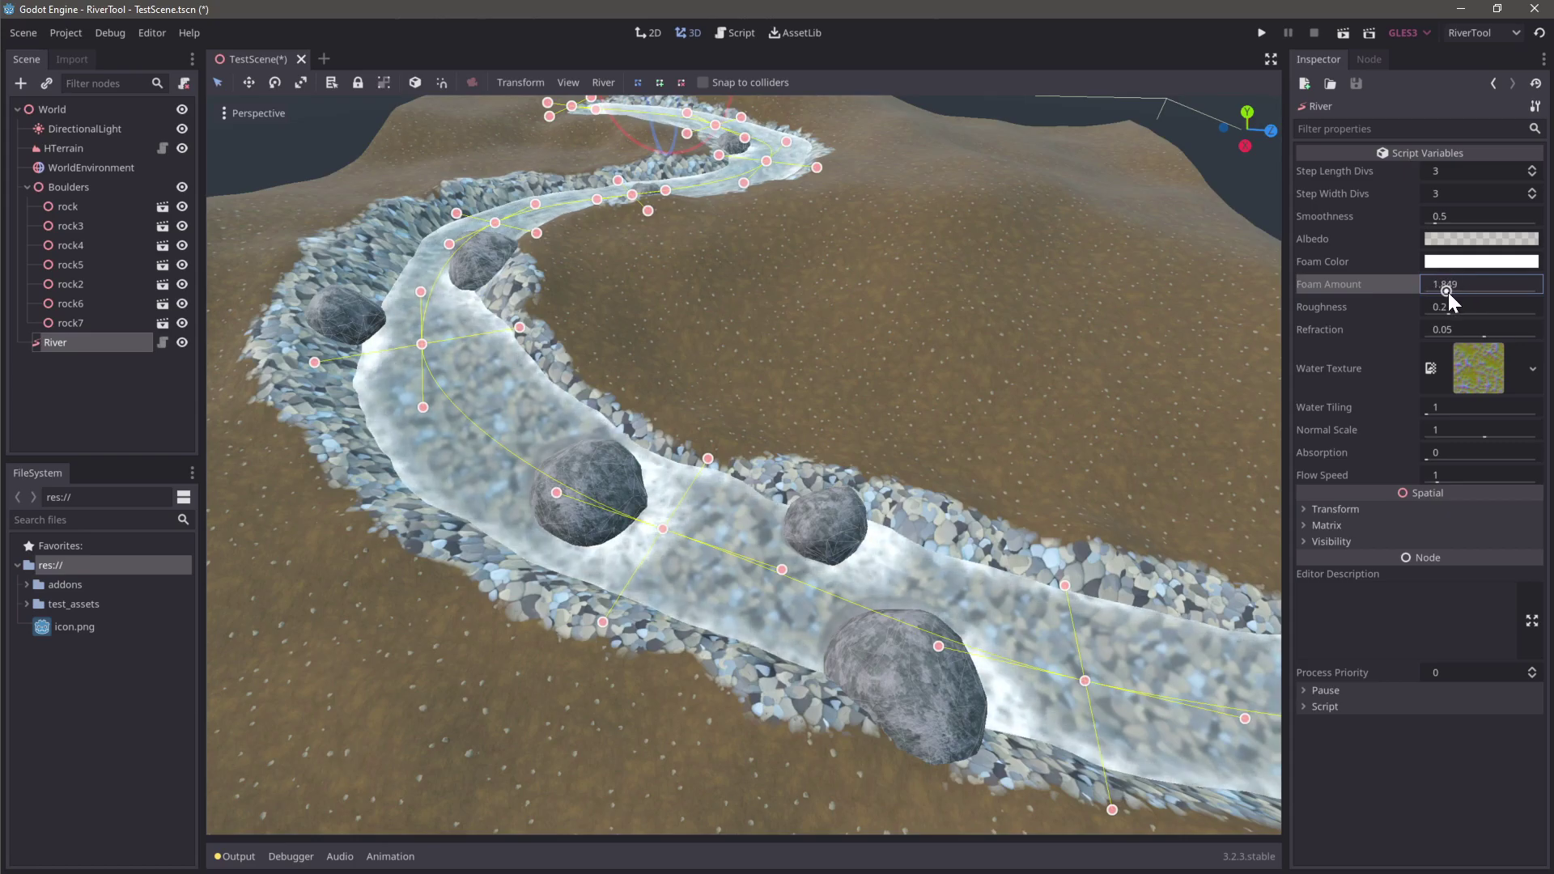
{"action": "scroll", "coordinate": [630, 509], "scroll_direction": "up", "scroll_amount": 6}
{"action": "middle_click_drag", "start_coordinate": [631, 509], "coordinate": [562, 470]}
{"action": "scroll", "coordinate": [562, 470], "scroll_direction": "down", "scroll_amount": 3}
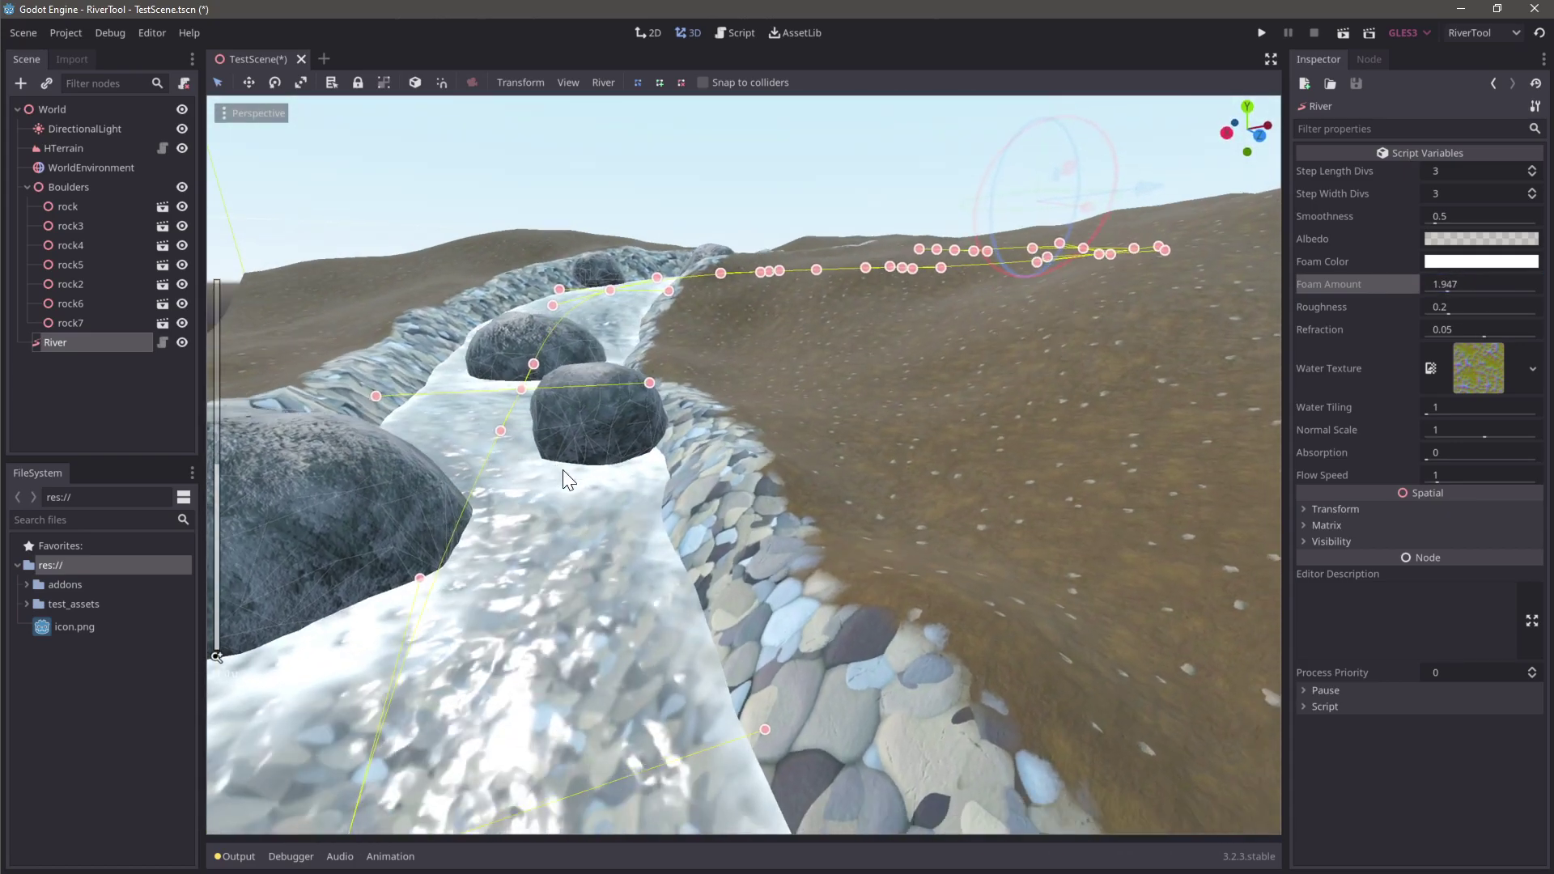
{"action": "mouse_move", "coordinate": [1447, 312]}
{"action": "left_mouse_down"}
{"action": "mouse_move", "coordinate": [1484, 314]}
{"action": "mouse_move", "coordinate": [1450, 320]}
{"action": "left_mouse_up"}
Examine the flow and foam around the boulders and along the river from several distances
{"action": "mouse_move", "coordinate": [802, 494]}
{"action": "middle_mouse_down"}
{"action": "mouse_move", "coordinate": [722, 445]}
{"action": "mouse_move", "coordinate": [739, 462]}
{"action": "mouse_move", "coordinate": [847, 422]}
{"action": "mouse_move", "coordinate": [747, 545]}
{"action": "mouse_move", "coordinate": [620, 502]}
{"action": "mouse_move", "coordinate": [699, 539]}
{"action": "mouse_move", "coordinate": [666, 521]}
{"action": "mouse_move", "coordinate": [729, 514]}
{"action": "mouse_move", "coordinate": [664, 538]}
{"action": "mouse_move", "coordinate": [716, 497]}
{"action": "mouse_move", "coordinate": [697, 554]}
{"action": "mouse_move", "coordinate": [674, 521]}
{"action": "mouse_move", "coordinate": [803, 430]}
{"action": "mouse_move", "coordinate": [731, 518]}
{"action": "mouse_move", "coordinate": [749, 540]}
{"action": "mouse_move", "coordinate": [803, 486]}
{"action": "mouse_move", "coordinate": [821, 499]}
{"action": "mouse_move", "coordinate": [843, 480]}
{"action": "mouse_move", "coordinate": [785, 487]}
{"action": "mouse_move", "coordinate": [761, 533]}
{"action": "mouse_move", "coordinate": [876, 524]}
{"action": "mouse_move", "coordinate": [846, 478]}
{"action": "mouse_move", "coordinate": [775, 486]}
{"action": "mouse_move", "coordinate": [720, 597]}
{"action": "mouse_move", "coordinate": [732, 551]}
{"action": "mouse_move", "coordinate": [809, 590]}
{"action": "mouse_move", "coordinate": [745, 608]}
{"action": "mouse_move", "coordinate": [859, 599]}
{"action": "middle_mouse_up"}
{"action": "scroll", "coordinate": [750, 453], "scroll_direction": "down", "scroll_amount": 5}
{"action": "scroll", "coordinate": [739, 462], "scroll_direction": "up", "scroll_amount": 4}
{"action": "scroll", "coordinate": [698, 537], "scroll_direction": "up", "scroll_amount": 3}
{"action": "scroll", "coordinate": [666, 519], "scroll_direction": "down", "scroll_amount": 2}
{"action": "scroll", "coordinate": [706, 515], "scroll_direction": "down", "scroll_amount": 2}
{"action": "scroll", "coordinate": [732, 519], "scroll_direction": "up", "scroll_amount": 3}
{"action": "scroll", "coordinate": [782, 470], "scroll_direction": "up", "scroll_amount": 3}
{"action": "scroll", "coordinate": [786, 477], "scroll_direction": "down", "scroll_amount": 2}
{"action": "scroll", "coordinate": [754, 539], "scroll_direction": "down", "scroll_amount": 2}
{"action": "scroll", "coordinate": [759, 567], "scroll_direction": "down", "scroll_amount": 4}
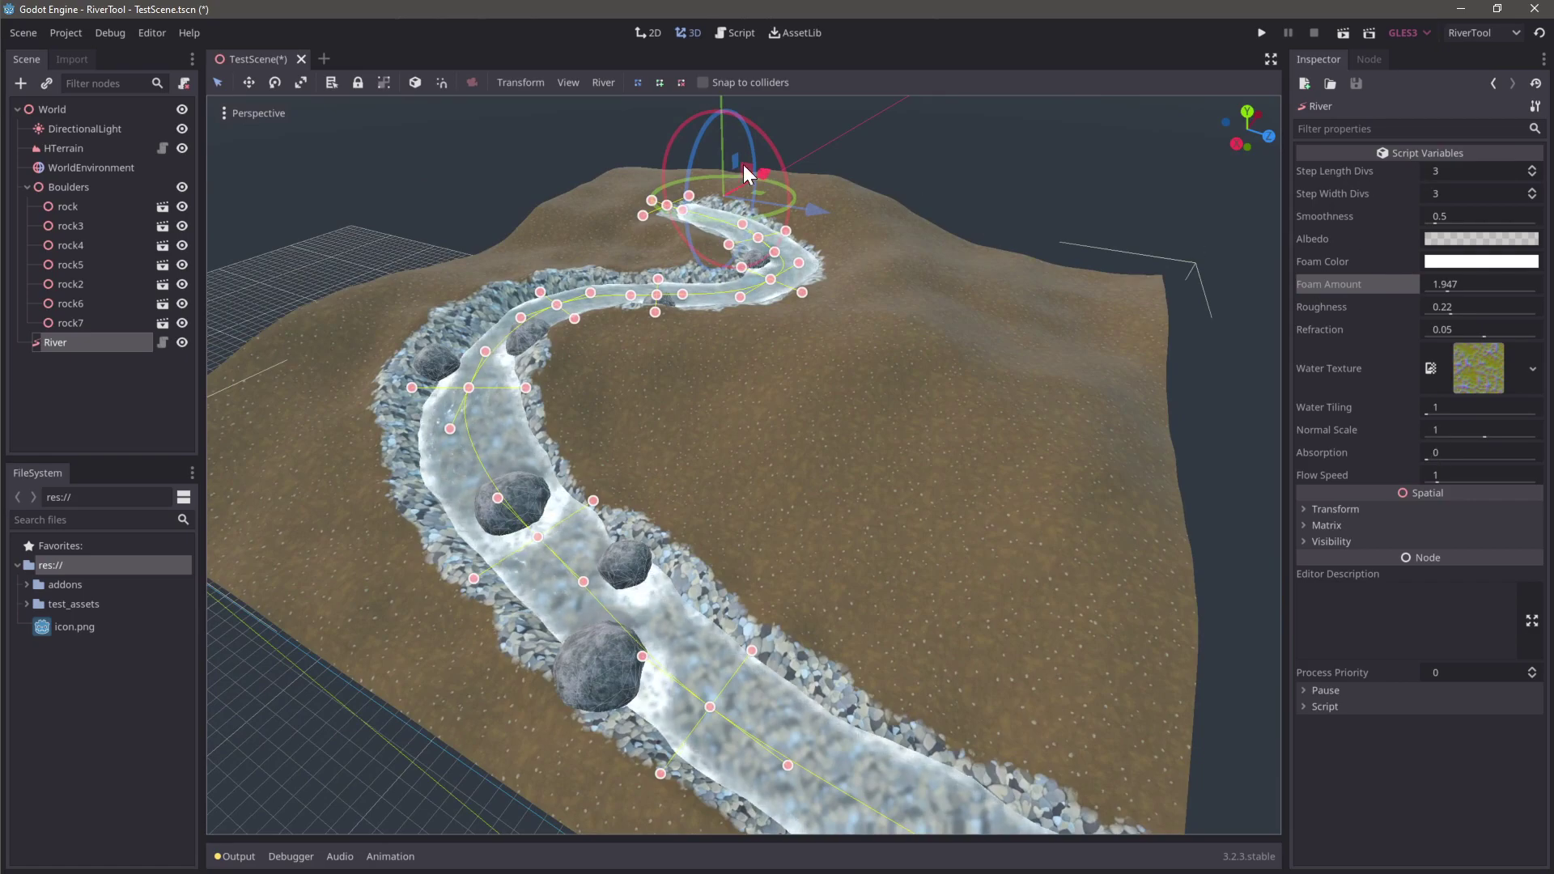
Show the River's foammap in the debug view and inspect it around the boulders and banks
{"action": "left_click", "coordinate": [606, 83]}
{"action": "mouse_move", "coordinate": [713, 122]}
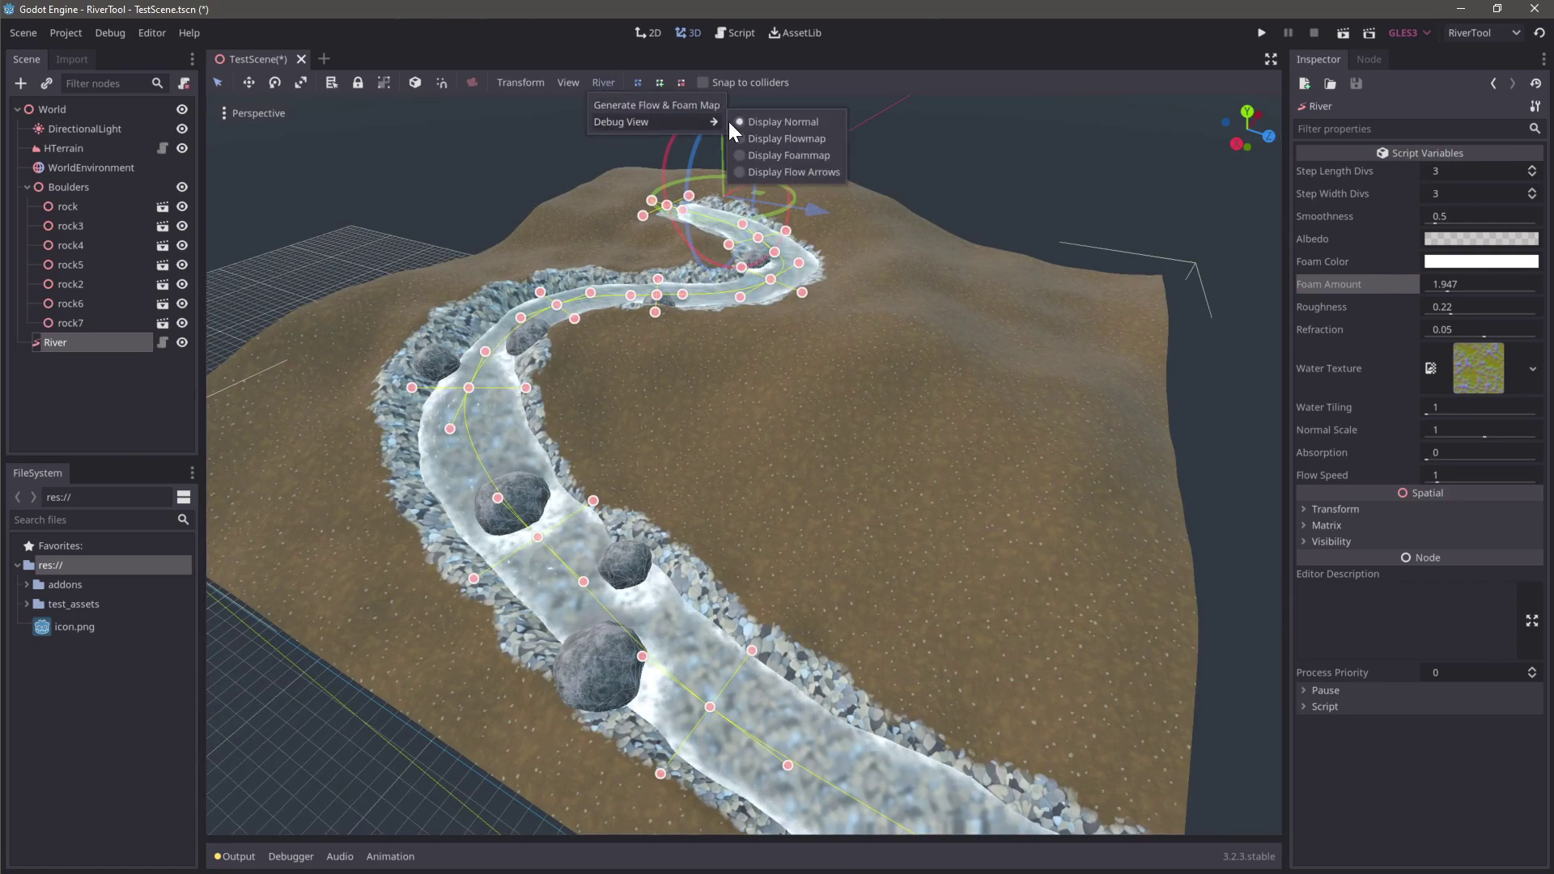
{"action": "left_click", "coordinate": [771, 154]}
{"action": "middle_click_drag", "start_coordinate": [616, 483], "coordinate": [725, 456]}
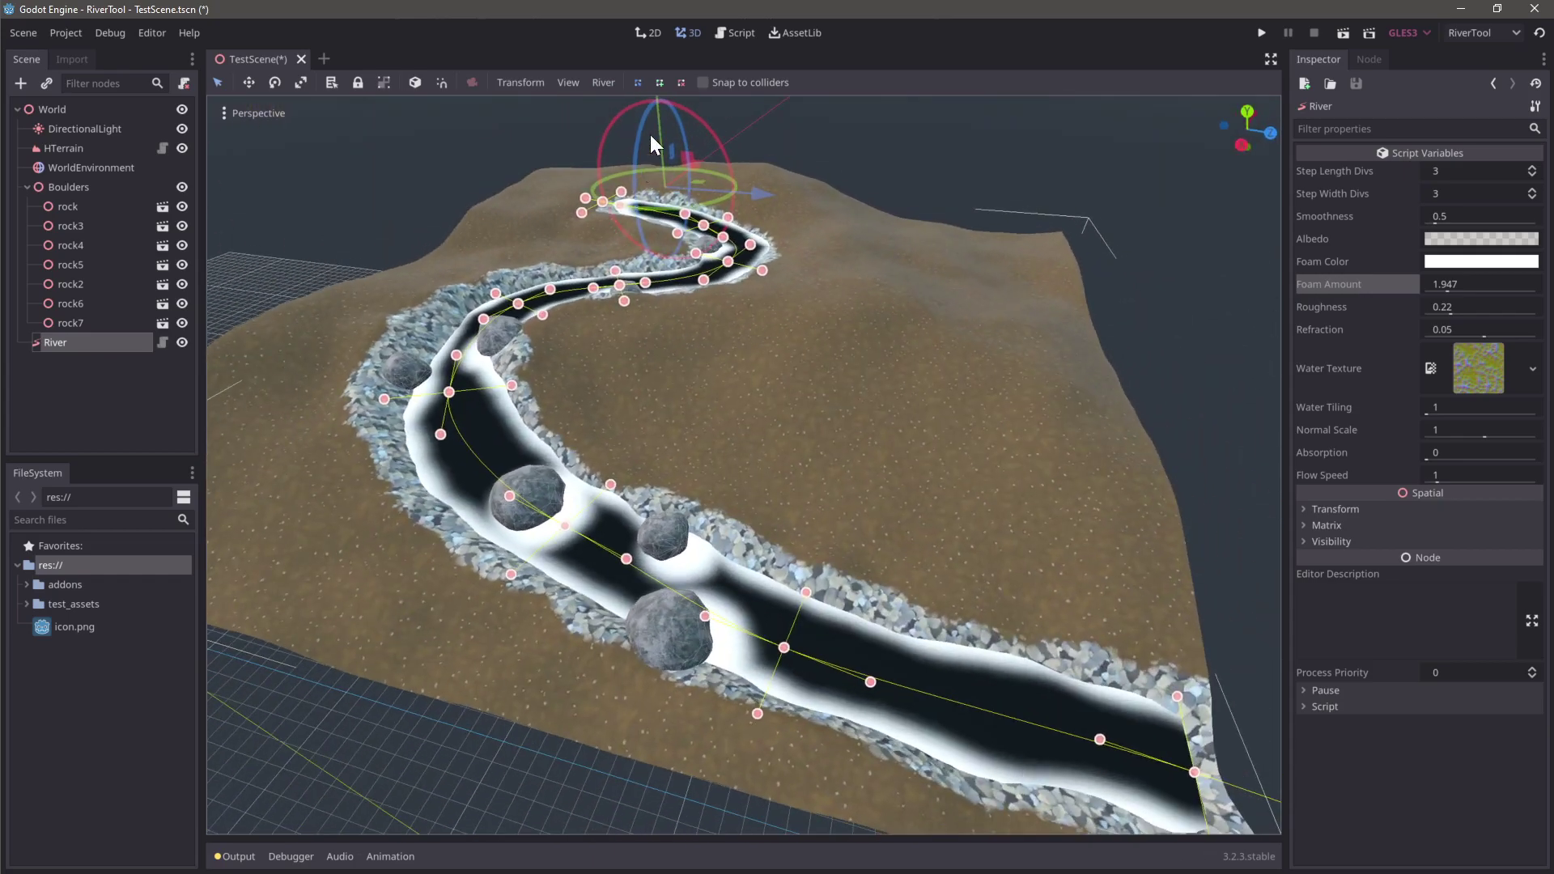
Return the River's debug view to Display Normal and look over the finished water surface
{"action": "left_click", "coordinate": [603, 82]}
{"action": "mouse_move", "coordinate": [617, 123]}
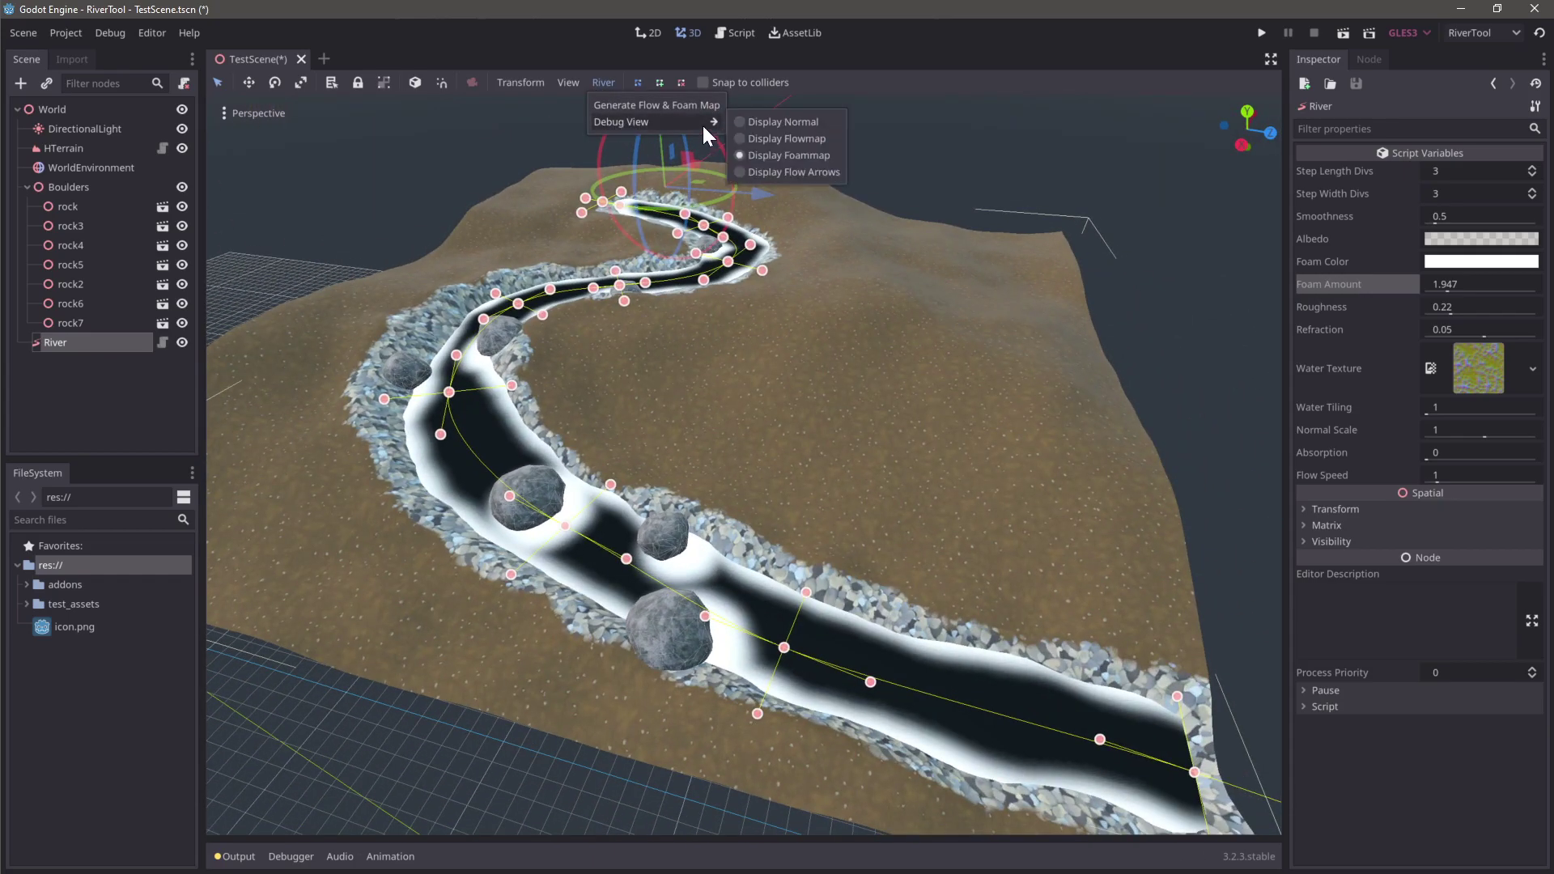
{"action": "left_click", "coordinate": [774, 122]}
{"action": "mouse_move", "coordinate": [830, 420]}
{"action": "middle_mouse_down"}
{"action": "mouse_move", "coordinate": [778, 396]}
{"action": "mouse_move", "coordinate": [826, 434]}
{"action": "mouse_move", "coordinate": [820, 395]}
{"action": "mouse_move", "coordinate": [808, 422]}
{"action": "mouse_move", "coordinate": [812, 411]}
{"action": "middle_mouse_up"}
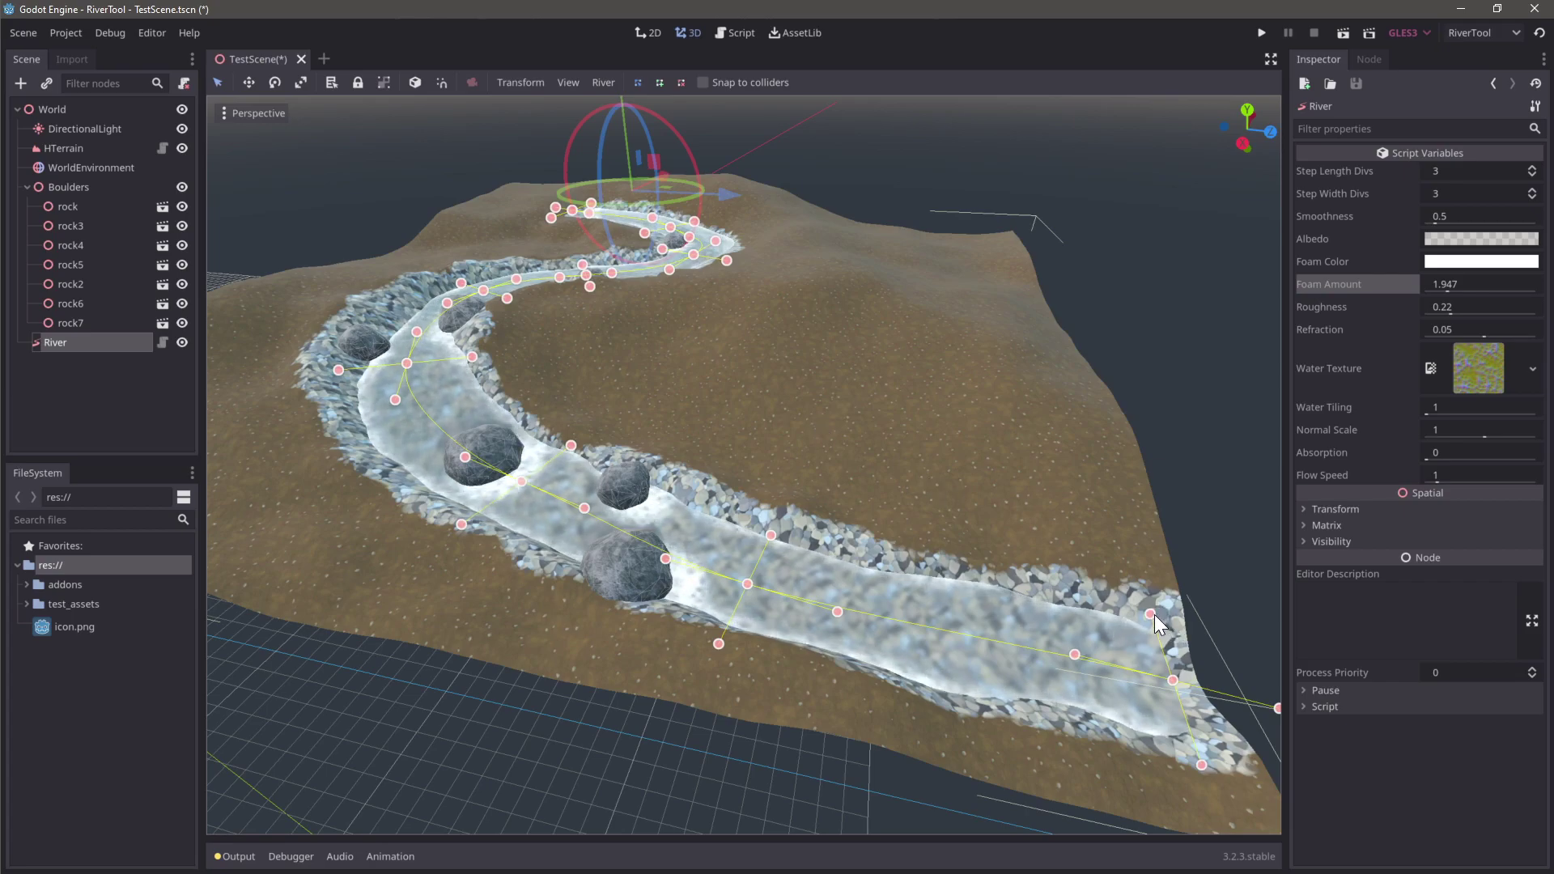
{"action": "mouse_move", "coordinate": [1156, 615]}
{"action": "middle_mouse_down"}
{"action": "mouse_move", "coordinate": [1158, 630]}
{"action": "mouse_move", "coordinate": [1125, 610]}
{"action": "middle_mouse_up"}
{"action": "middle_click_drag", "start_coordinate": [604, 438], "coordinate": [623, 434]}
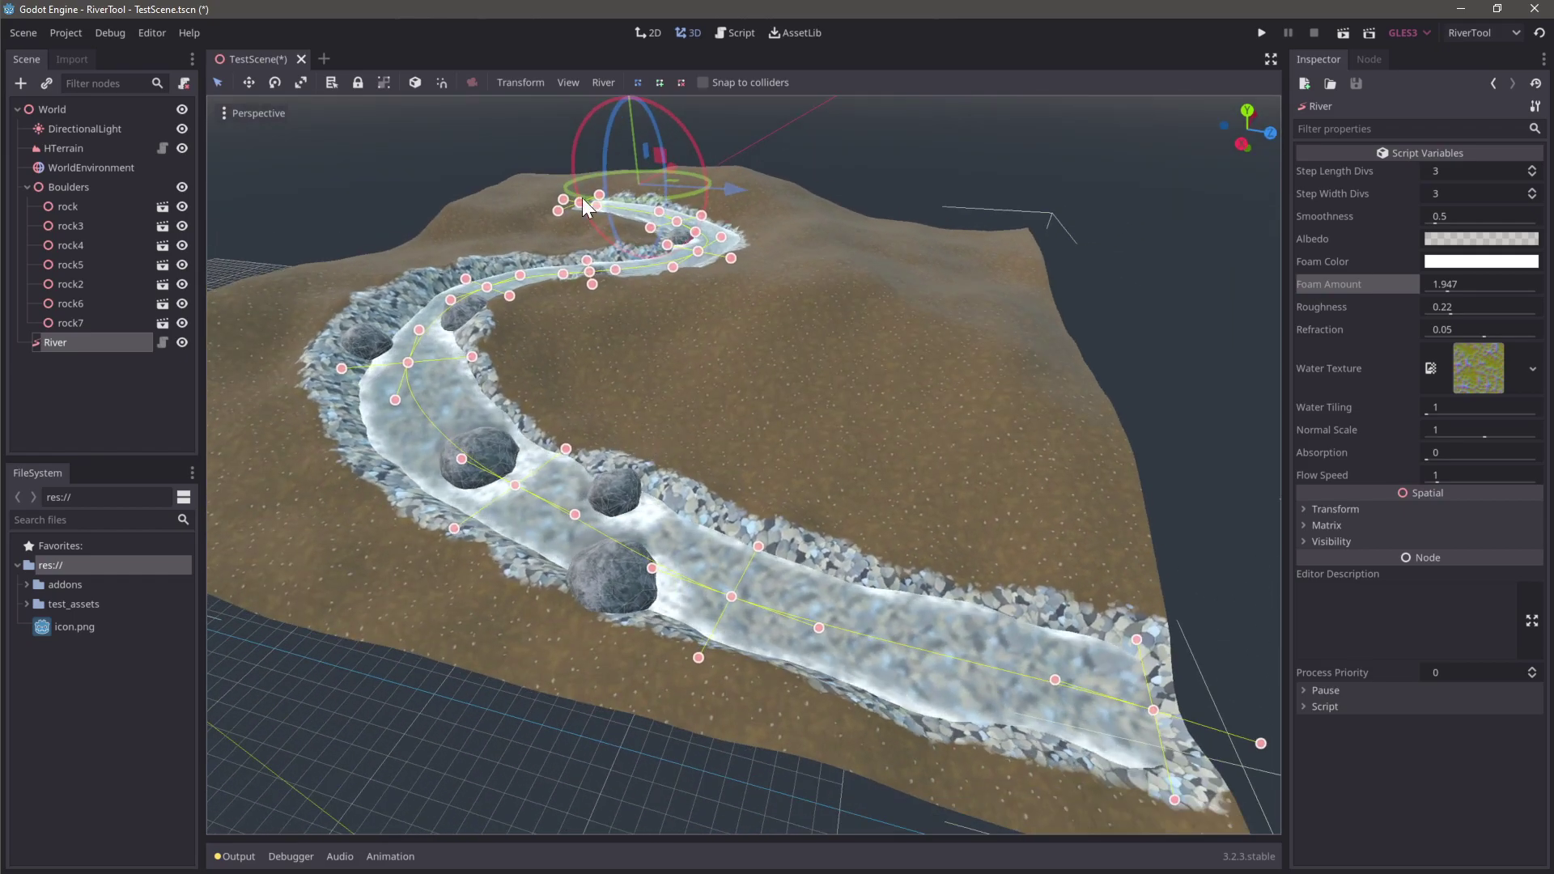